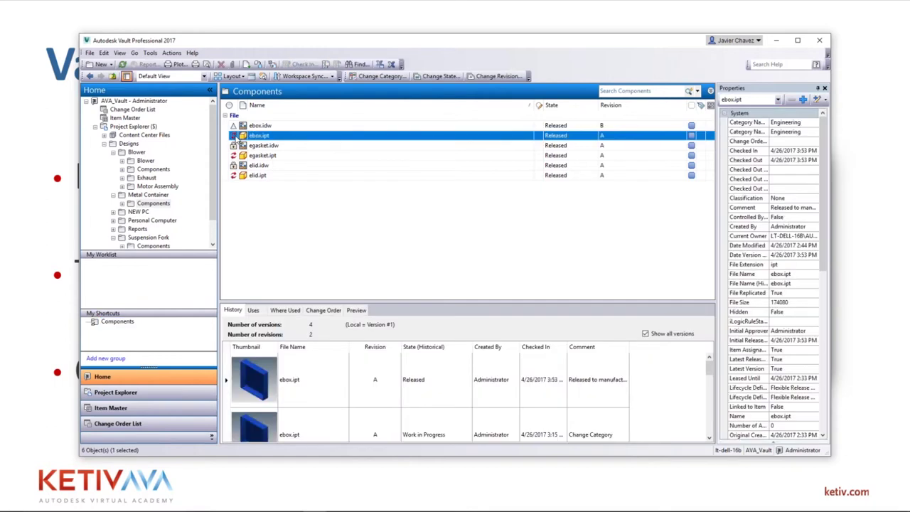
# Step: Check the vault status of the ebox, egasket and elid part files in the Metal Container Components folder
pyautogui.moveTo(234, 139)
pyautogui.click(255, 156)
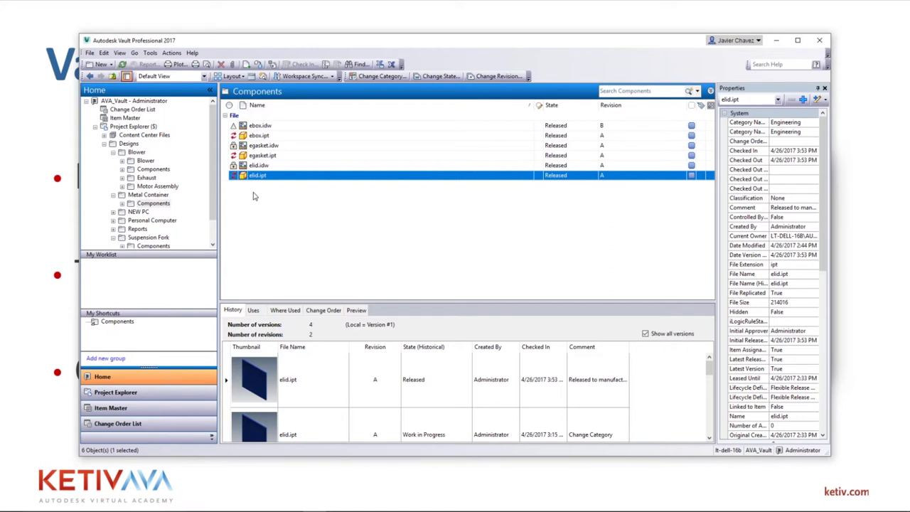
# Step: Switch to Inventor and preview the local ebox.ipt in the standard Open dialog without opening it
pyautogui.moveTo(360, 503)
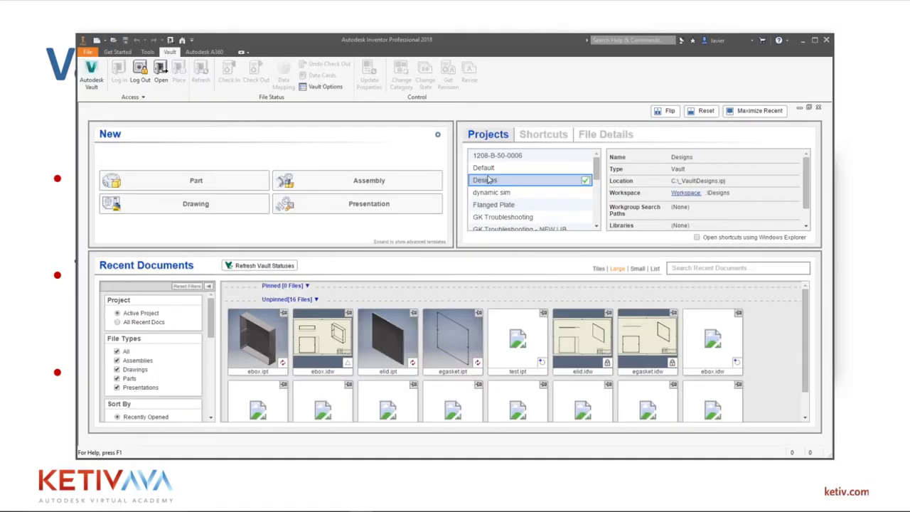
pyautogui.hotkey('ctrl', 'o')
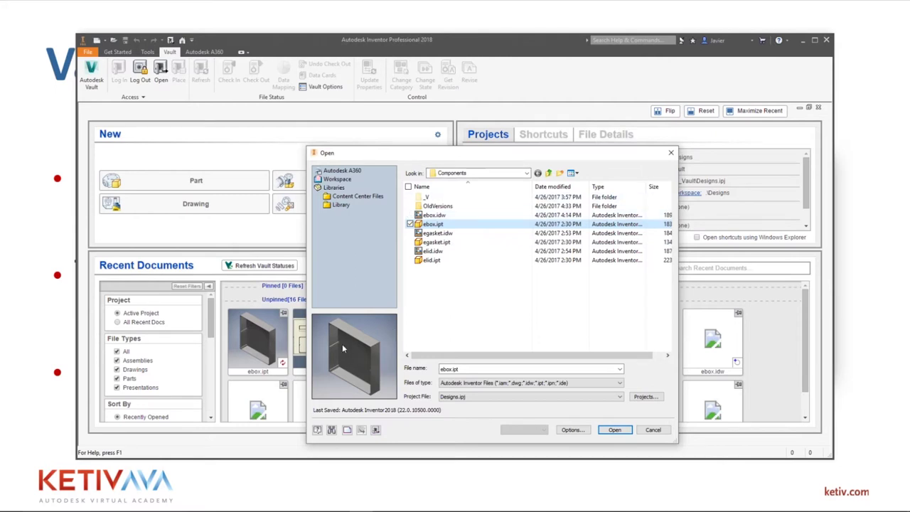
pyautogui.press('Escape')
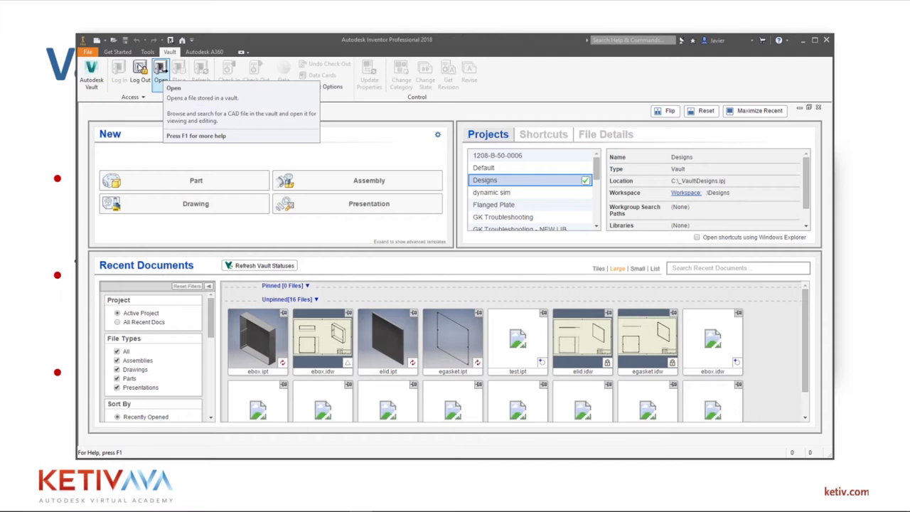
pyautogui.click(118, 41)
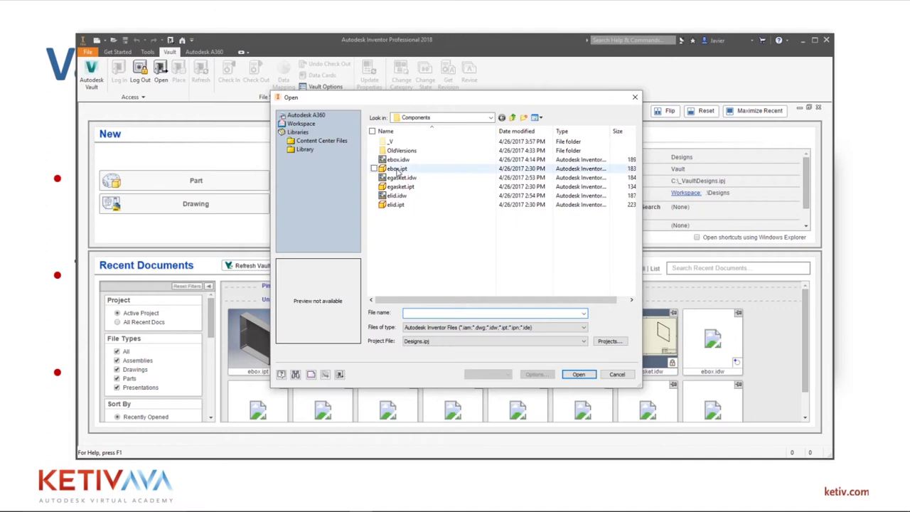
pyautogui.click(398, 172)
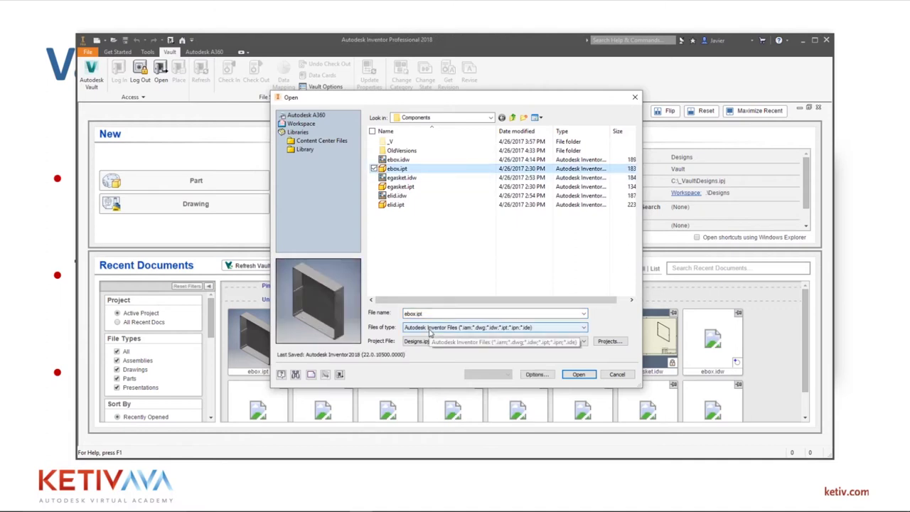
pyautogui.press('Escape')
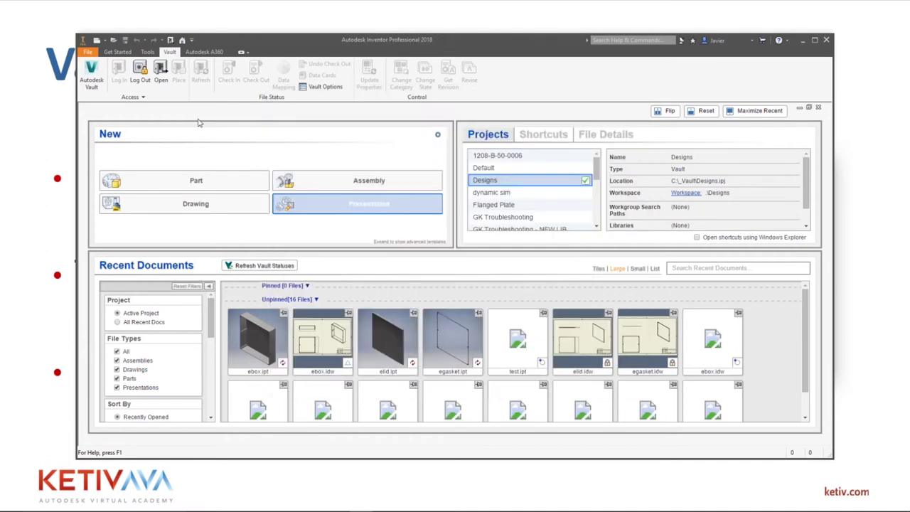
# Step: Open the latest released revision of ebox.ipt from the vault's Components folder
pyautogui.click(161, 71)
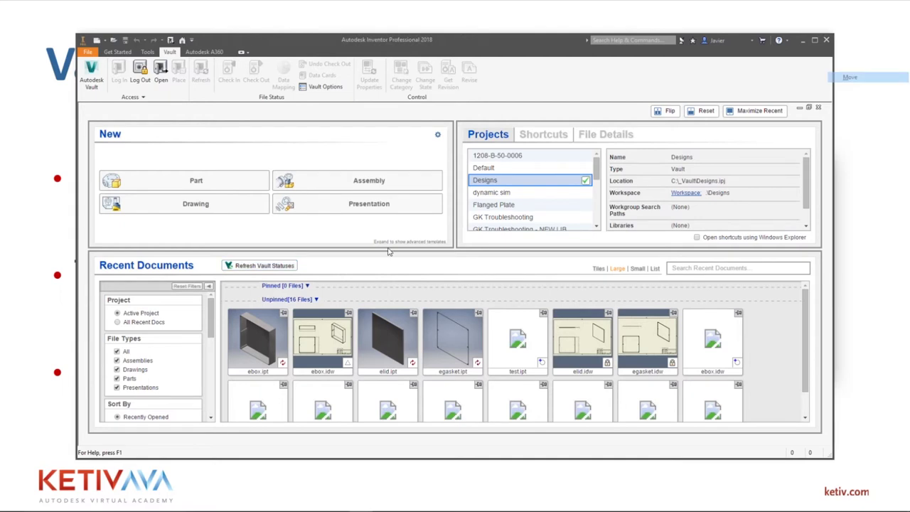
pyautogui.click(161, 71)
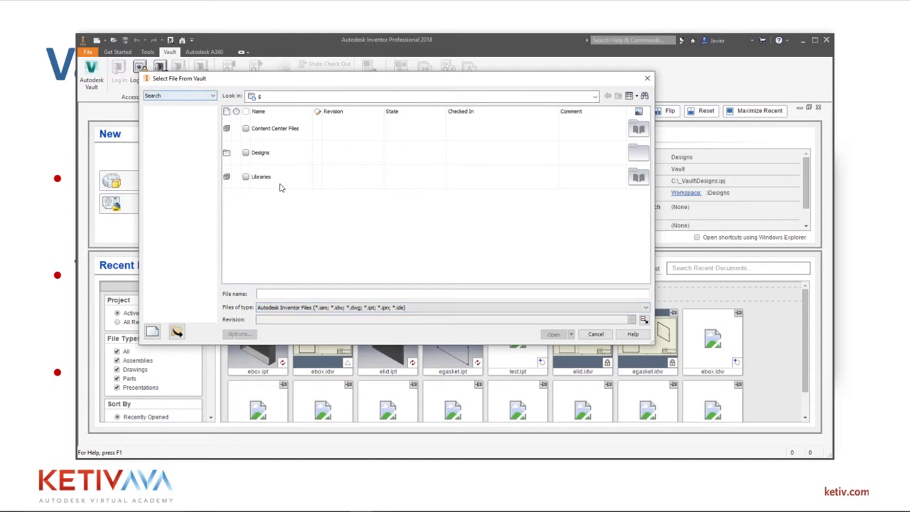
pyautogui.click(237, 130)
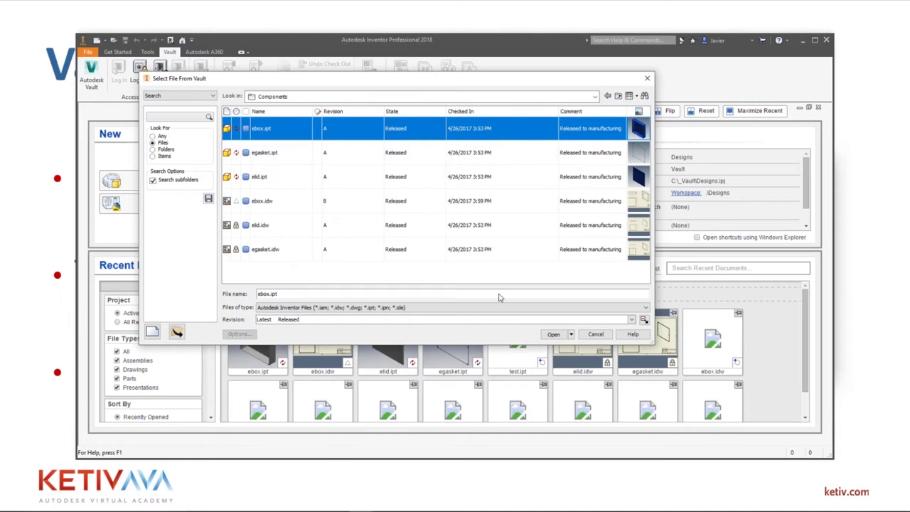
pyautogui.press('Return')
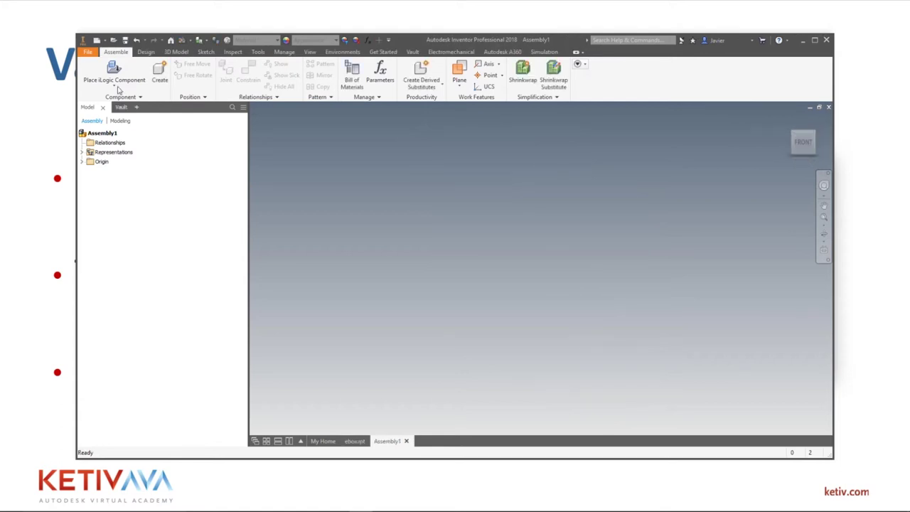
# Step: Place the latest released egasket.ipt from the vault into the new assembly
pyautogui.click(117, 85)
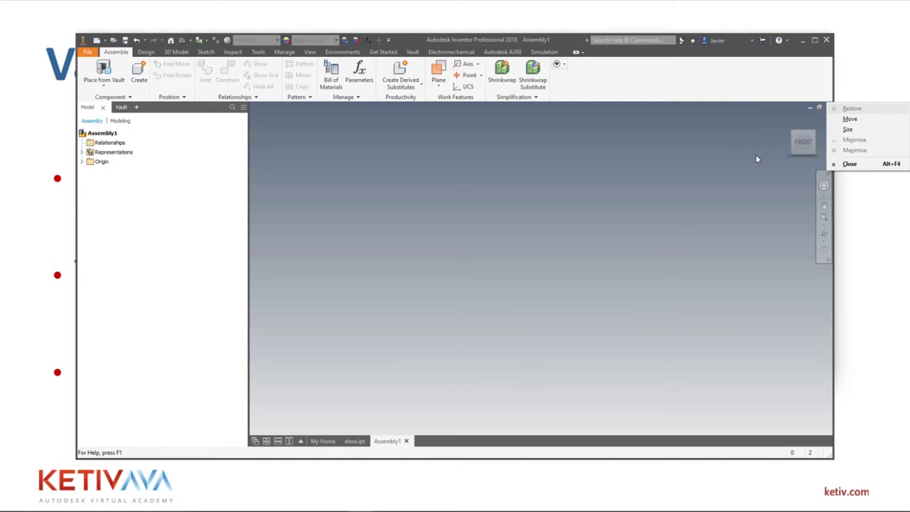
pyautogui.click(757, 158)
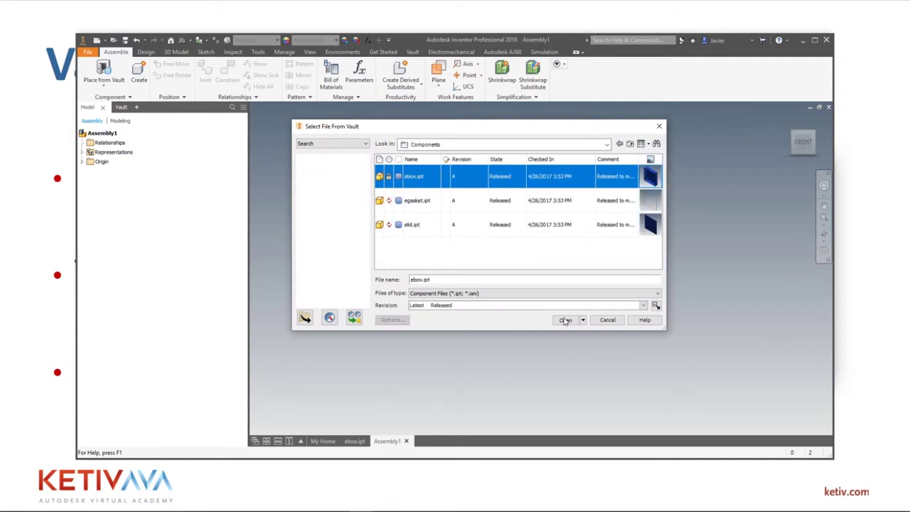
pyautogui.click(565, 319)
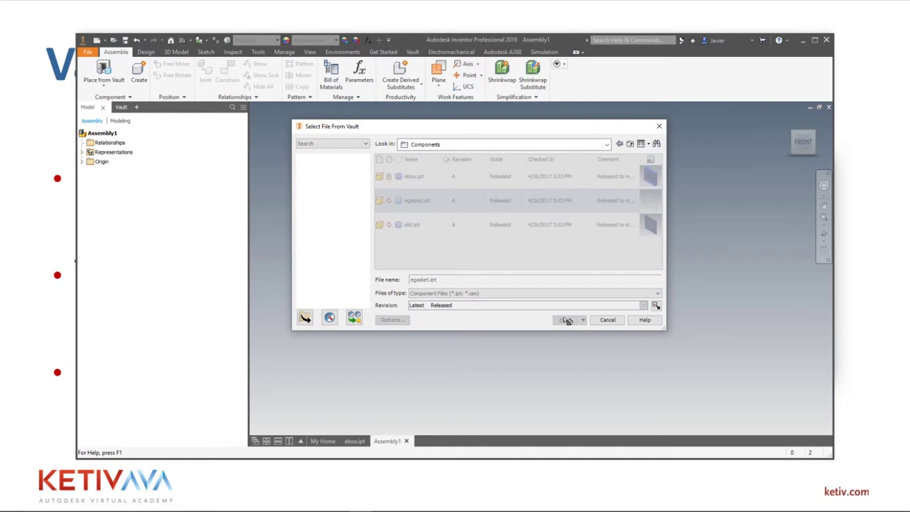
# Step: Close Assembly1 without saving its changes
pyautogui.hotkey('alt', 'f')
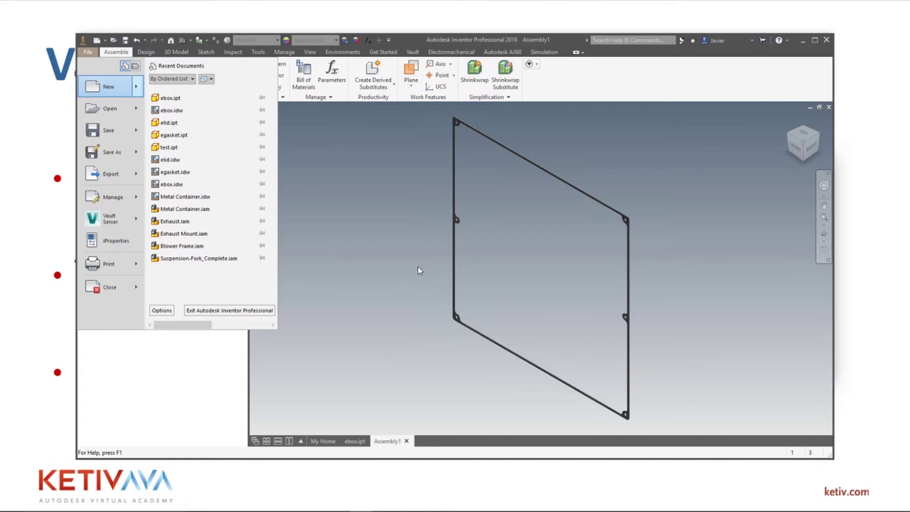
pyautogui.press('c')
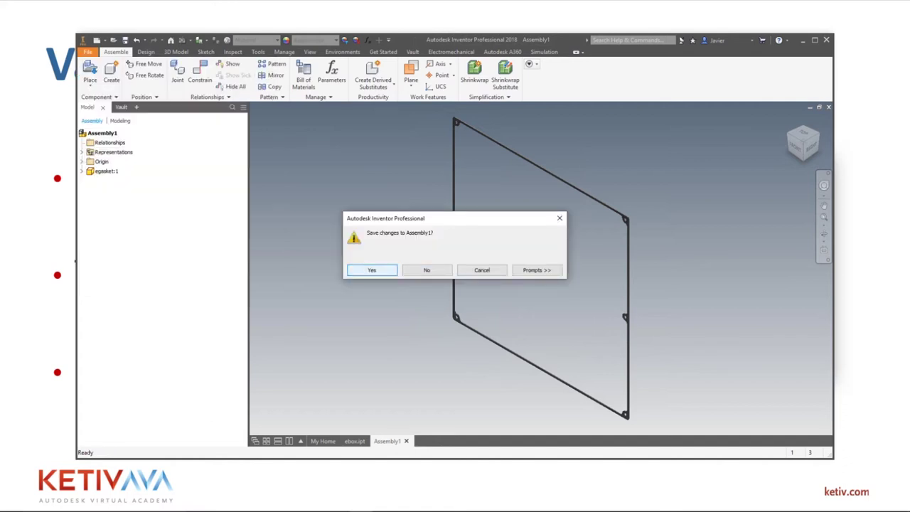
pyautogui.press('n')
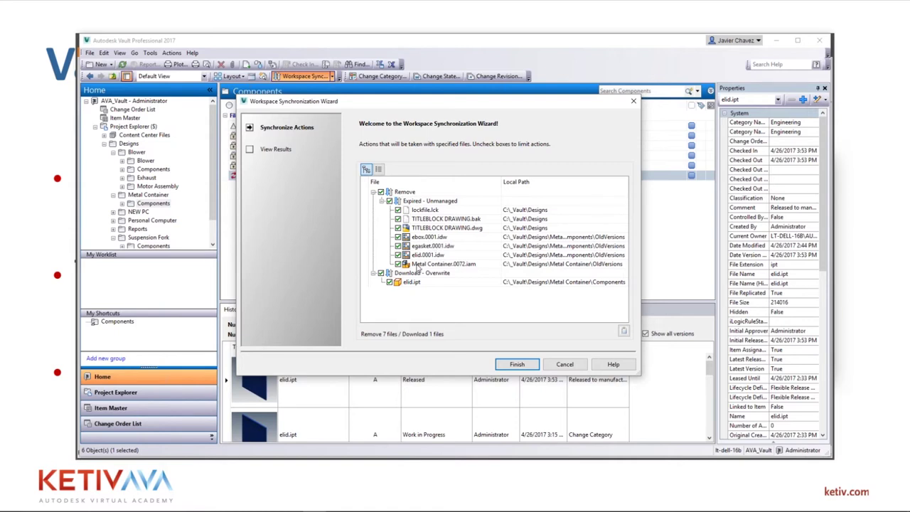
# Step: Set the expiration of unmanaged files to 2 days in the workspace synchronization settings
pyautogui.click(624, 332)
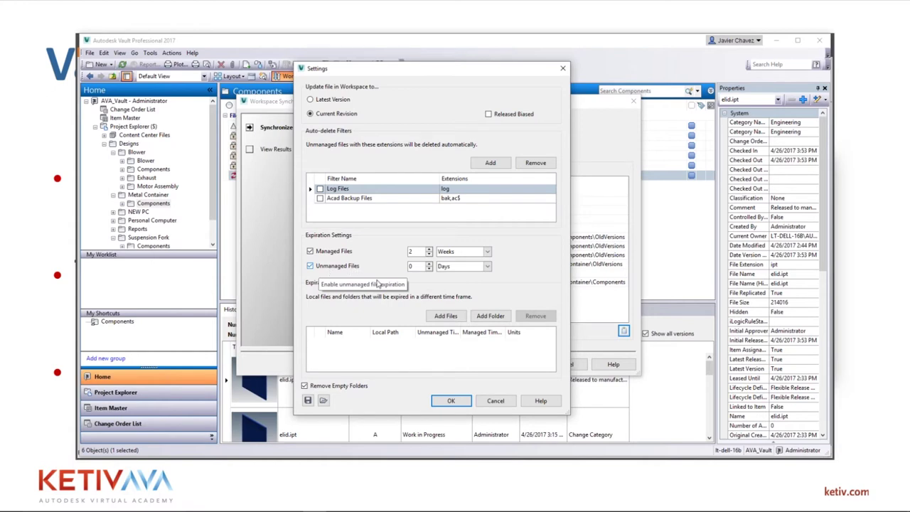
pyautogui.doubleClick(411, 271)
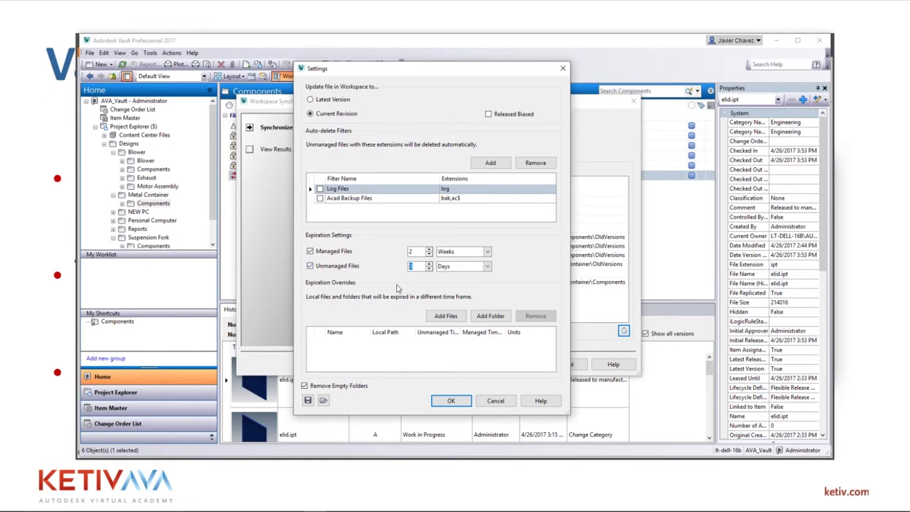
pyautogui.write('2')
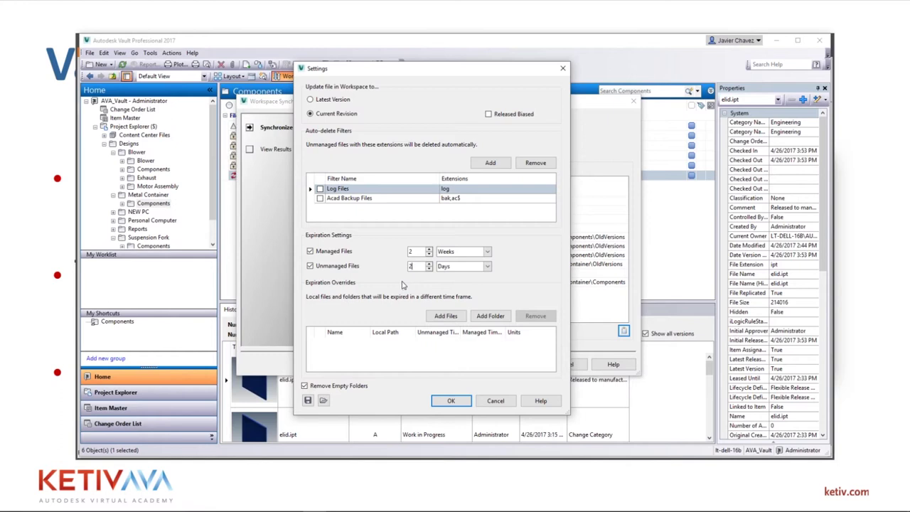
pyautogui.click(450, 401)
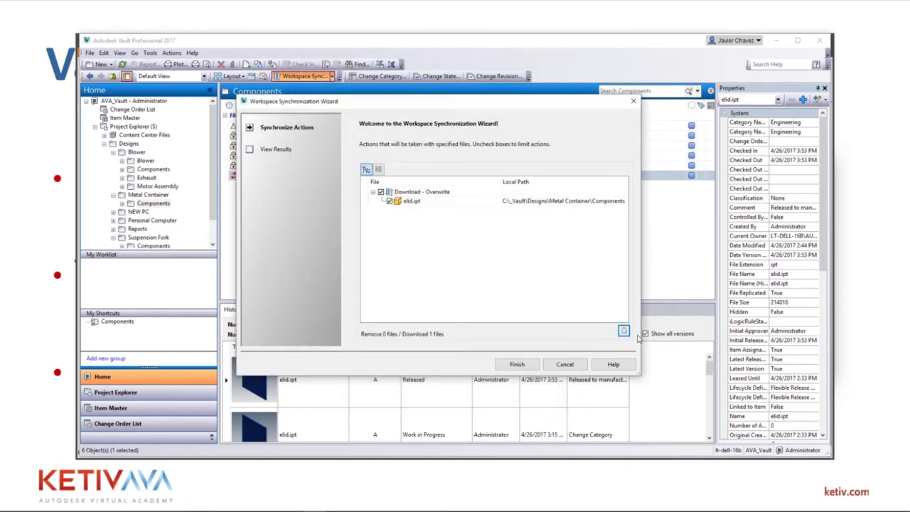
# Step: Set the unmanaged files' expiration to 0 days and review the expired files listed for removal
pyautogui.click(624, 332)
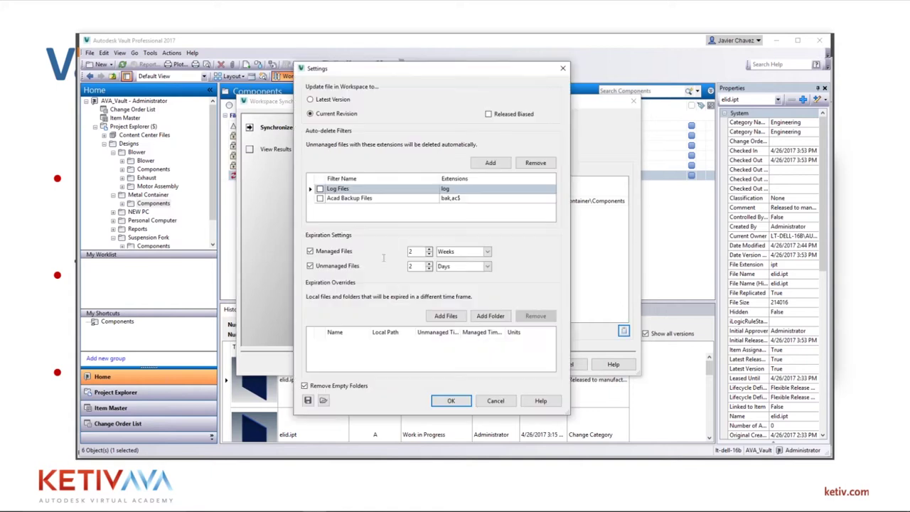
pyautogui.write('0')
pyautogui.click(450, 402)
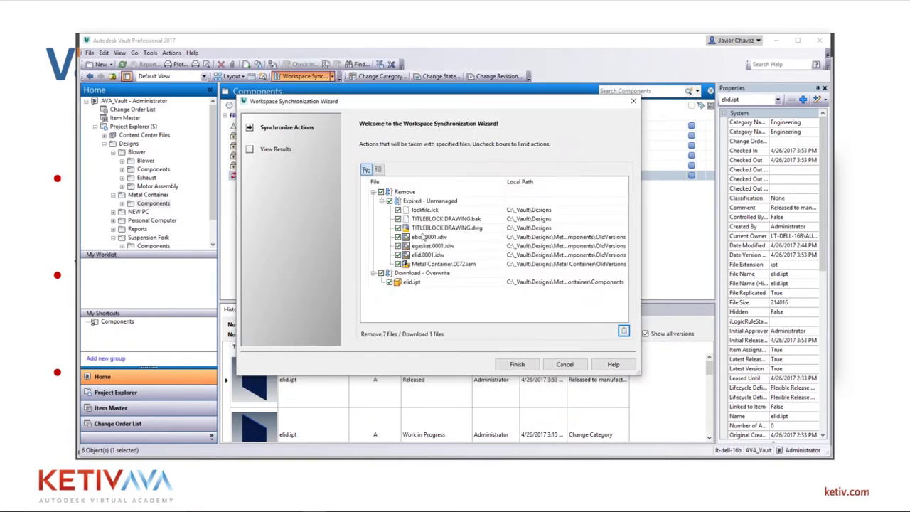
pyautogui.click(423, 231)
pyautogui.click(424, 239)
pyautogui.click(422, 256)
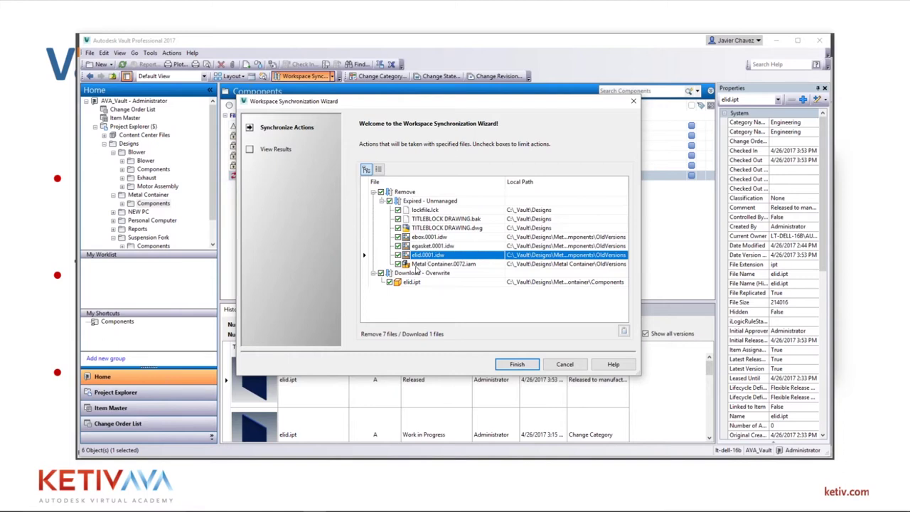
# Step: Change the unmanaged files' expiration period and run the workspace synchronization to download elid.ipt over the local copy
pyautogui.click(623, 331)
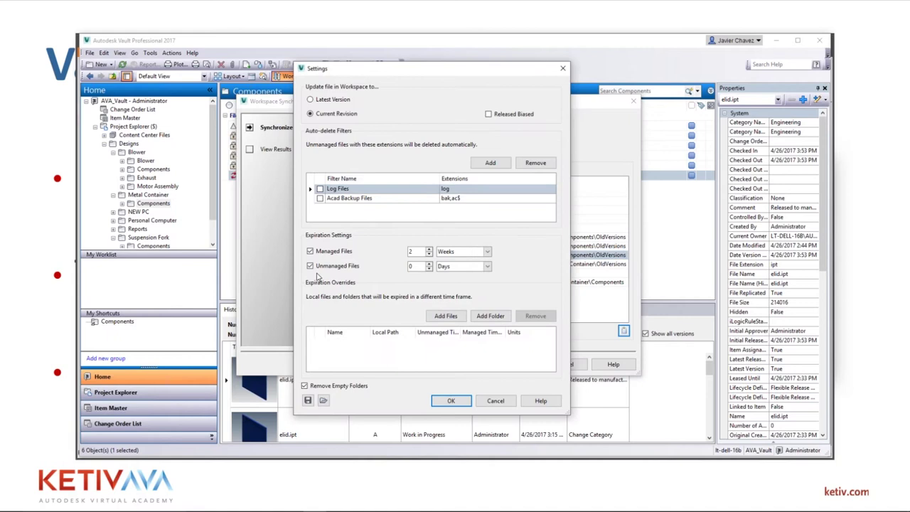
pyautogui.doubleClick(413, 266)
pyautogui.press('Return')
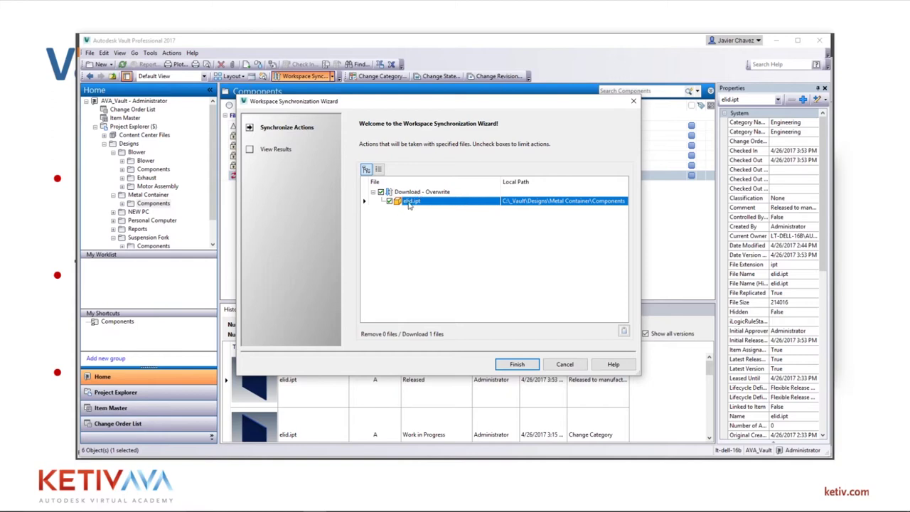
pyautogui.click(518, 364)
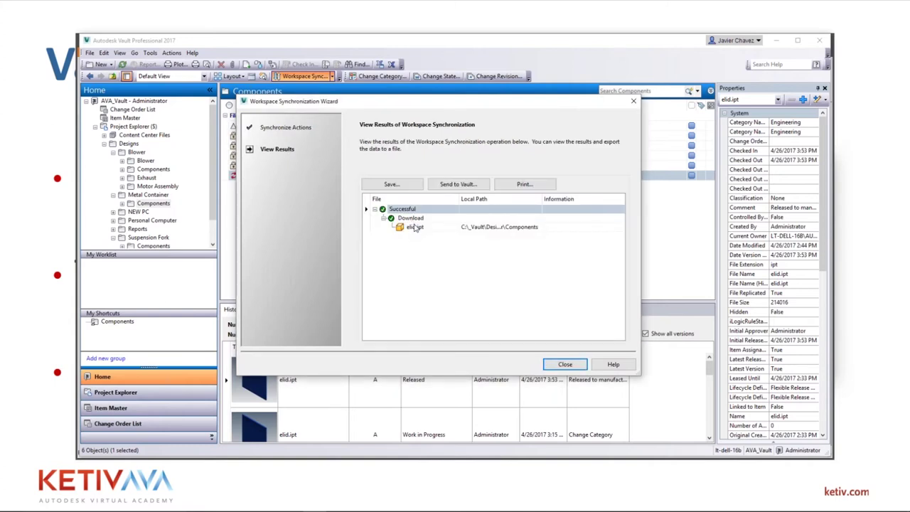
pyautogui.click(565, 364)
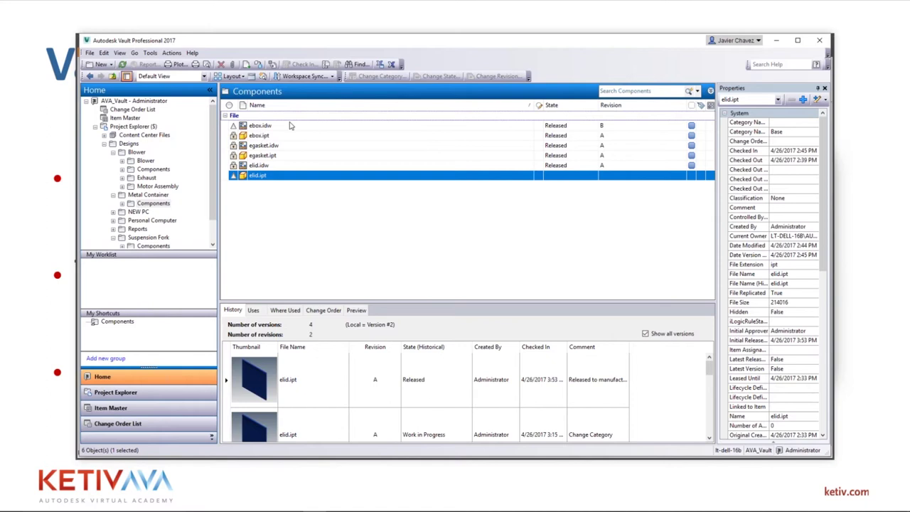
# Step: Select ebox.ipt and look up its Go to Working Folder command
pyautogui.click(257, 136)
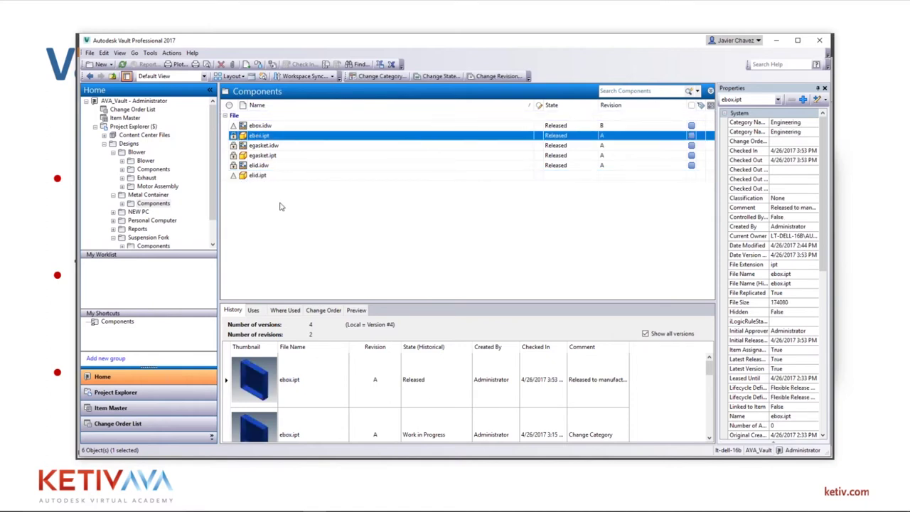
pyautogui.rightClick(270, 139)
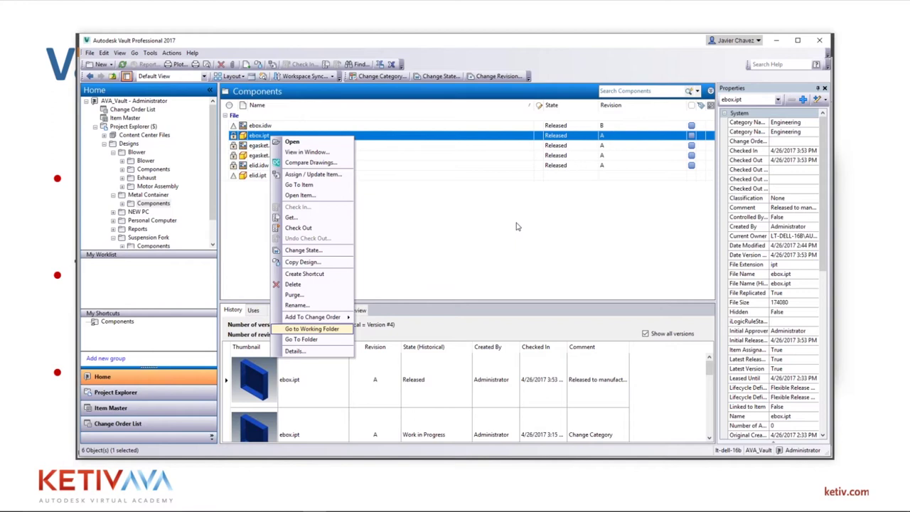
# Step: Enable the Show working folder location option and display the Blower Components folder
pyautogui.click(151, 53)
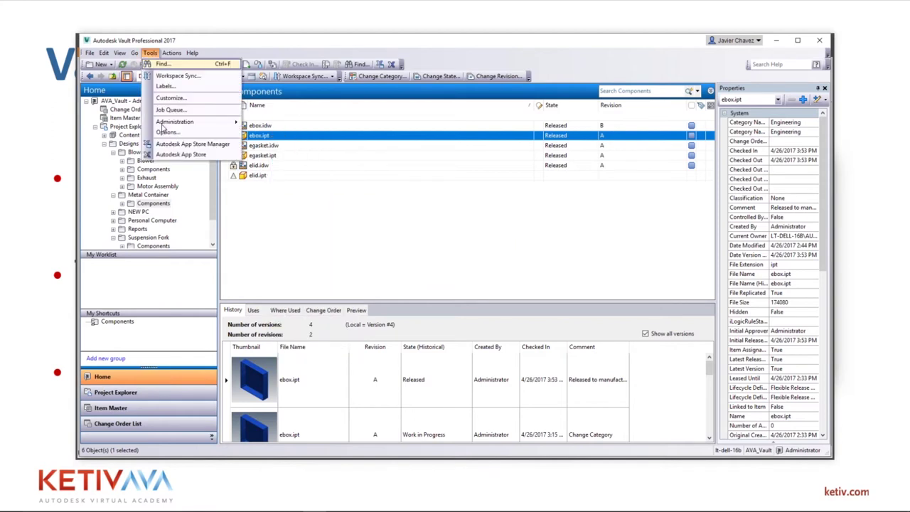
pyautogui.click(167, 133)
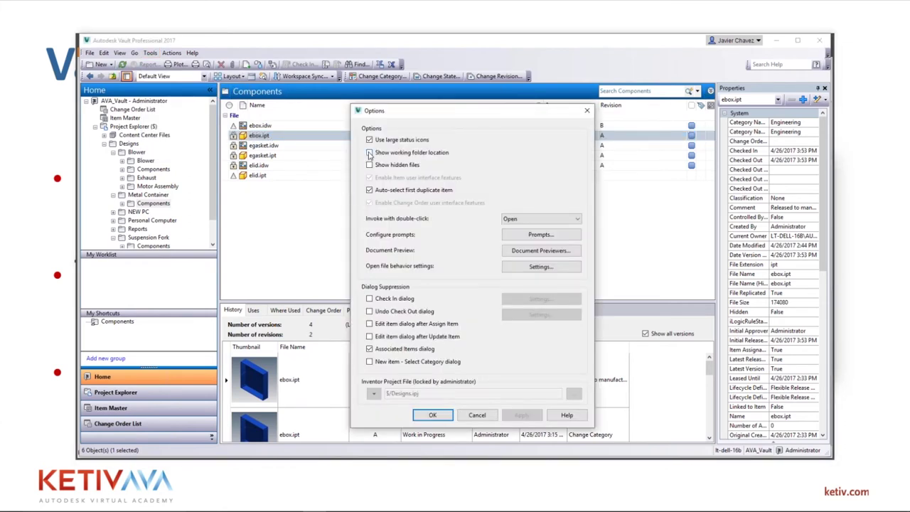
pyautogui.click(424, 159)
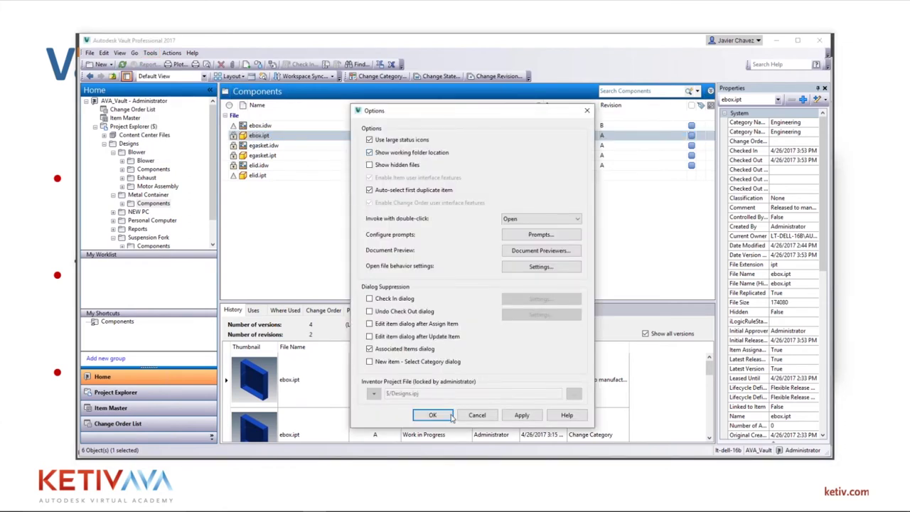
pyautogui.click(432, 415)
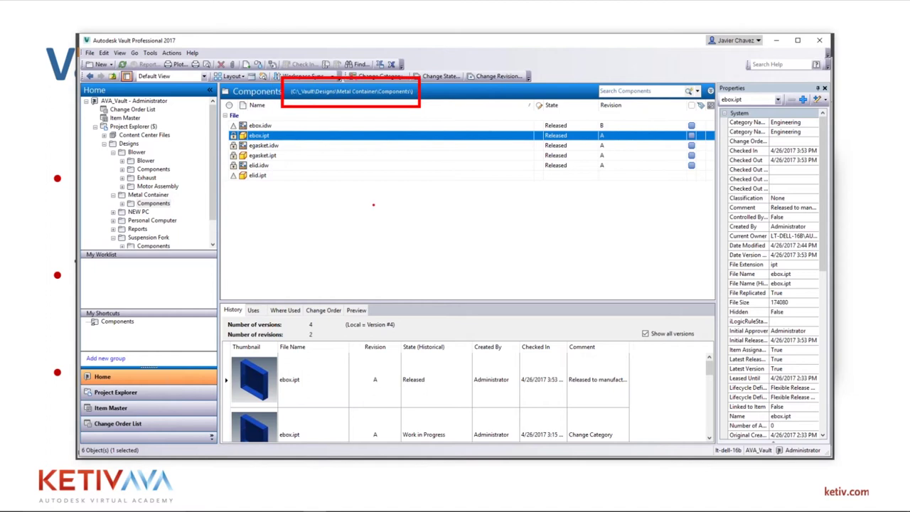
pyautogui.click(155, 170)
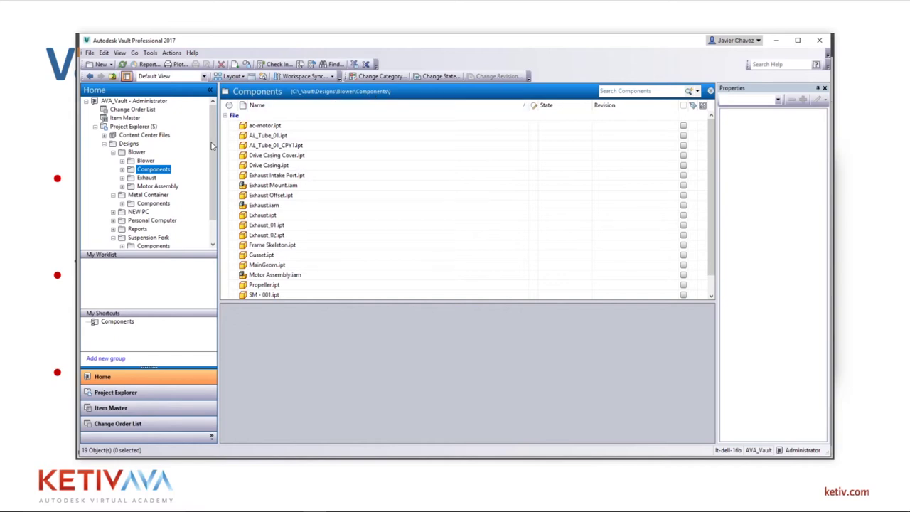
# Step: Return to the Metal Container Components folder and look through the available list views
pyautogui.click(90, 76)
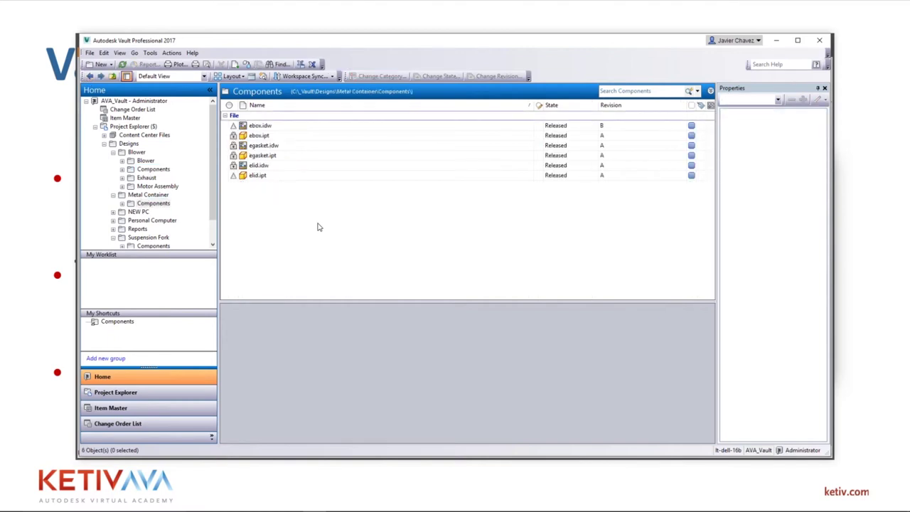
pyautogui.click(204, 77)
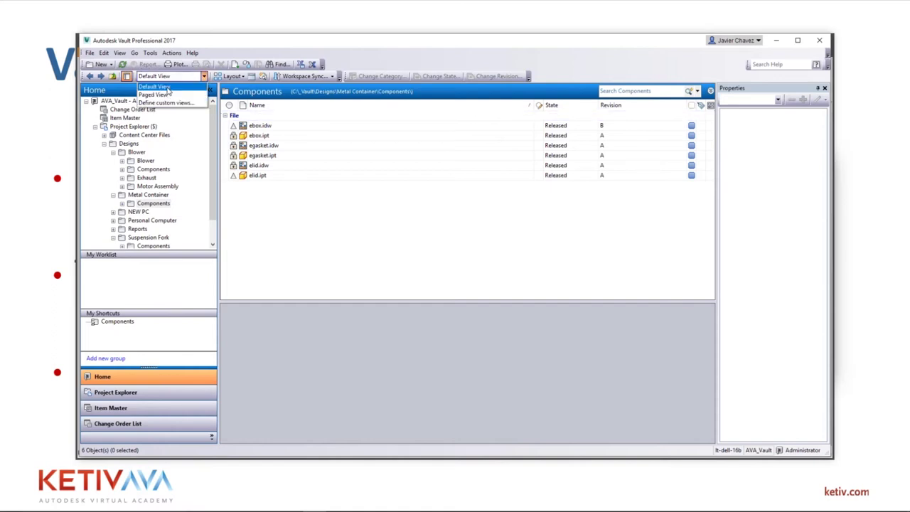
pyautogui.press('Down')
pyautogui.press('Down')
pyautogui.press('Escape')
# Step: Examine the fields offered for customizing the file list's default view, leaving the selection as it is
pyautogui.rightClick(370, 108)
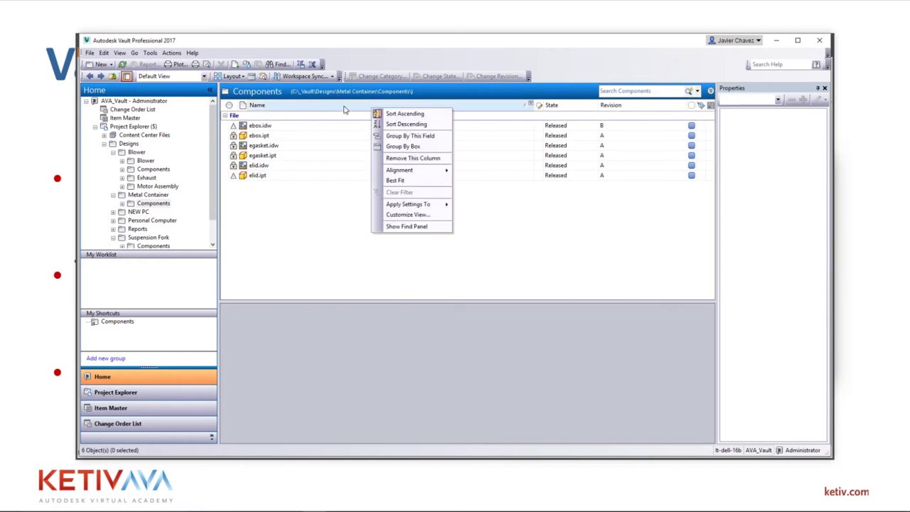
pyautogui.click(399, 217)
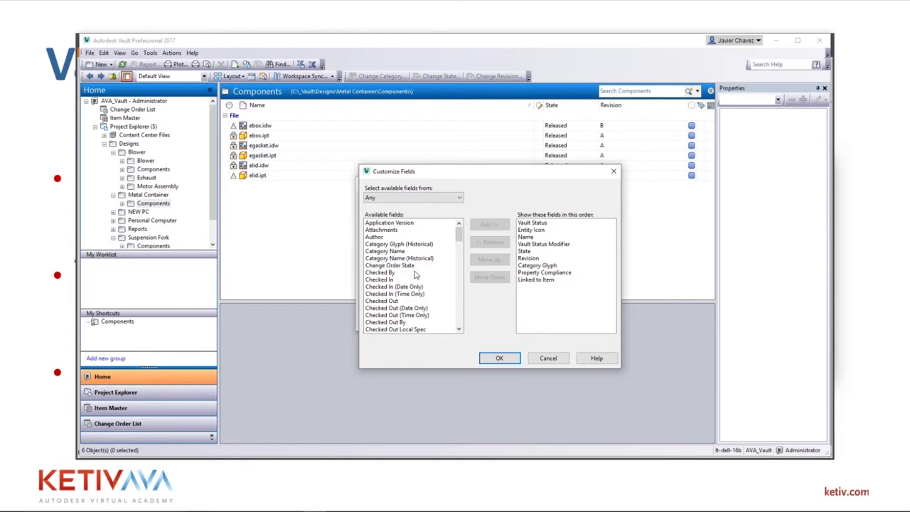
pyautogui.click(499, 357)
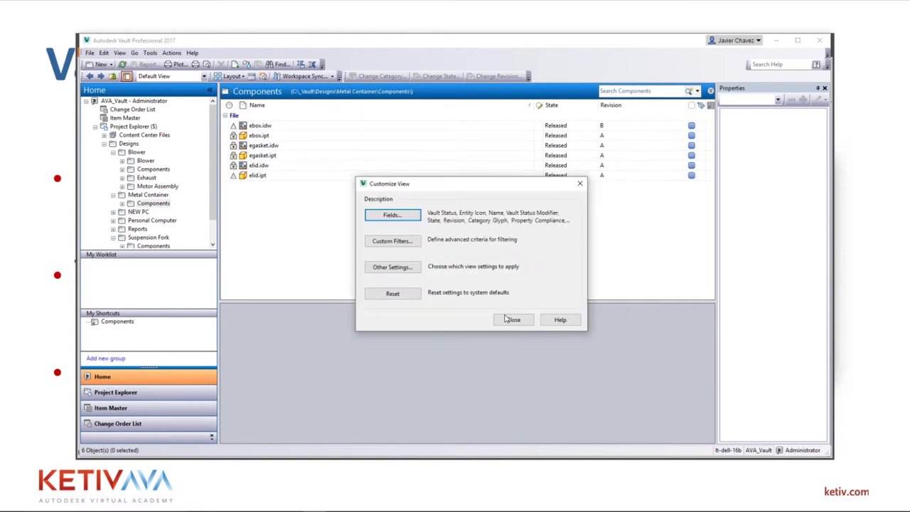
pyautogui.click(507, 319)
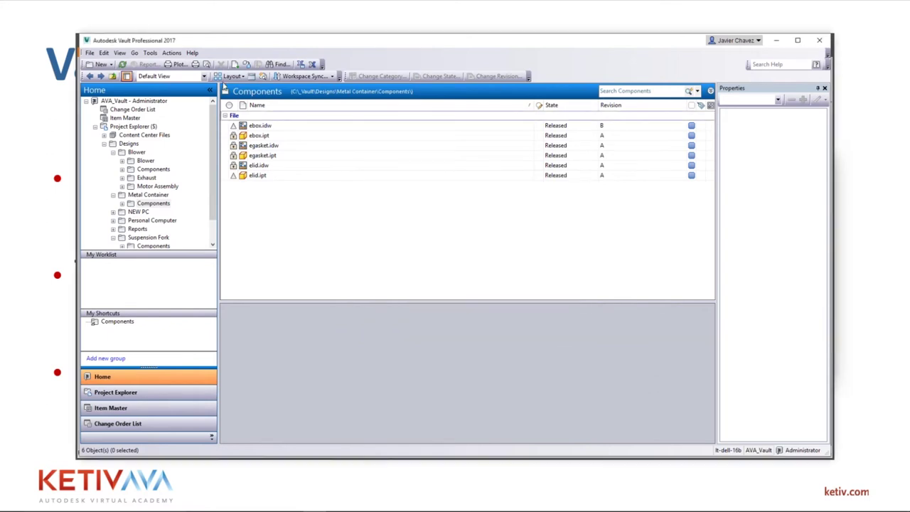
# Step: Create a new custom view named KETIV
pyautogui.click(204, 76)
pyautogui.click(445, 266)
pyautogui.click(545, 209)
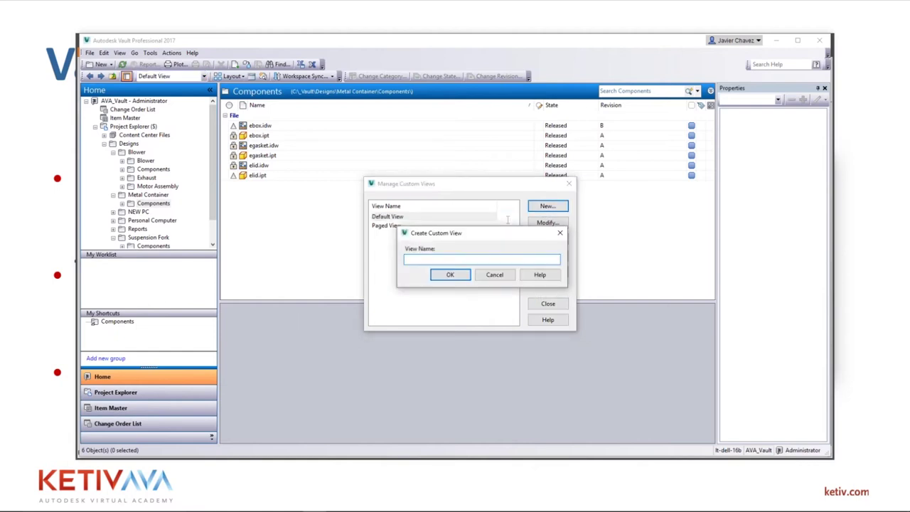
pyautogui.write('KETIV')
pyautogui.click(450, 275)
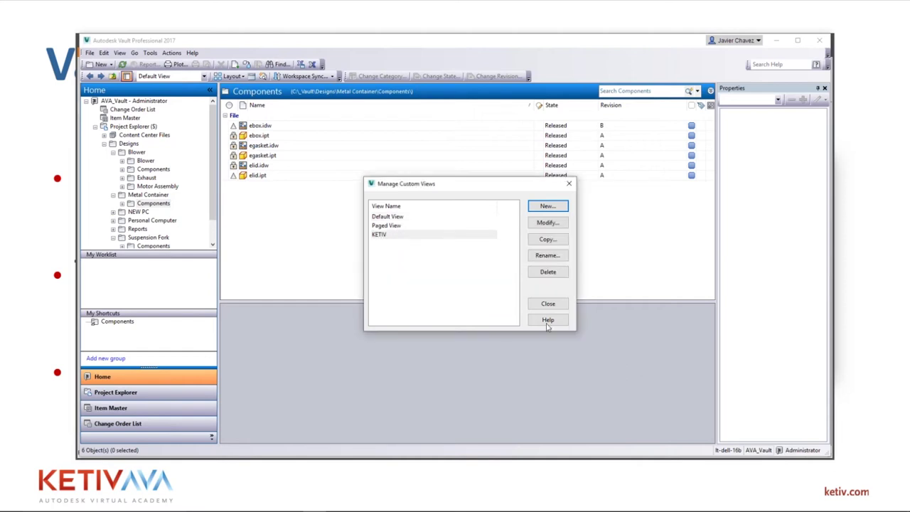
# Step: Add the KETIV PART NO, Description and Material fields to the KETIV view's displayed fields
pyautogui.click(547, 223)
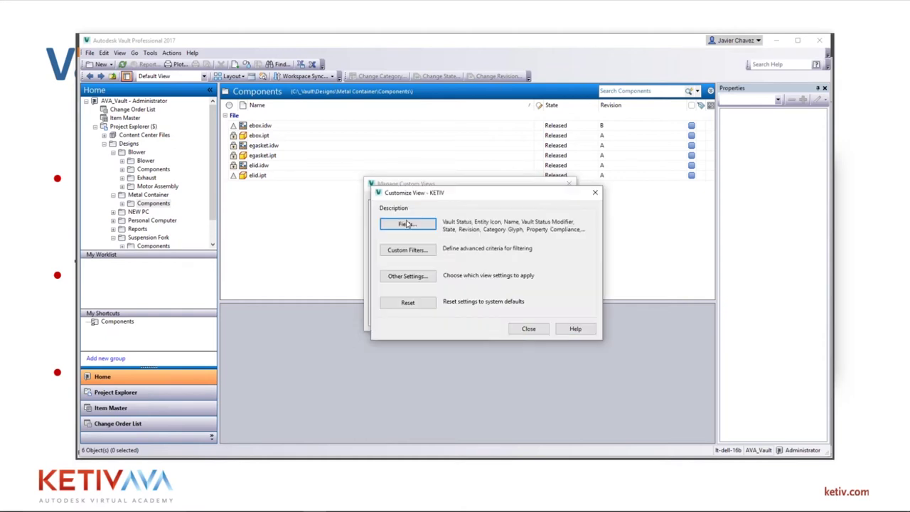
pyautogui.press('Return')
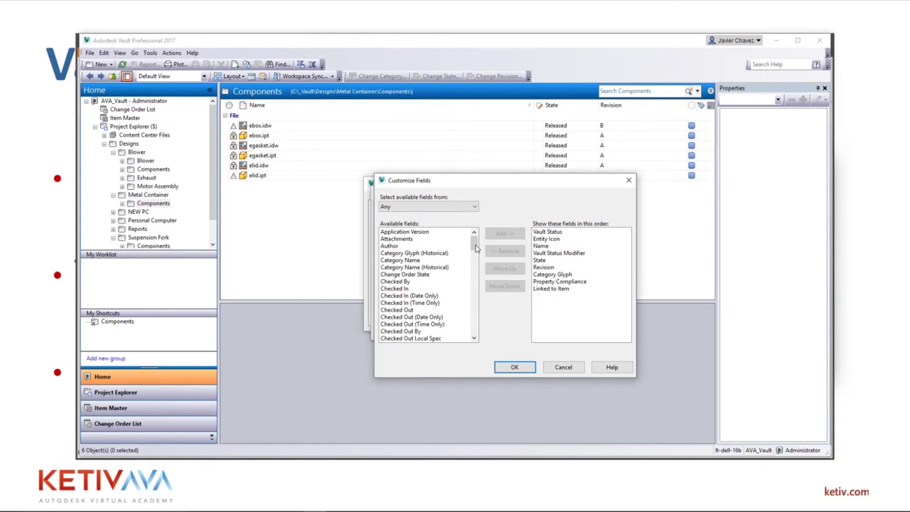
pyautogui.scroll(-1, 475, 262)
pyautogui.scroll(-15, 475, 261)
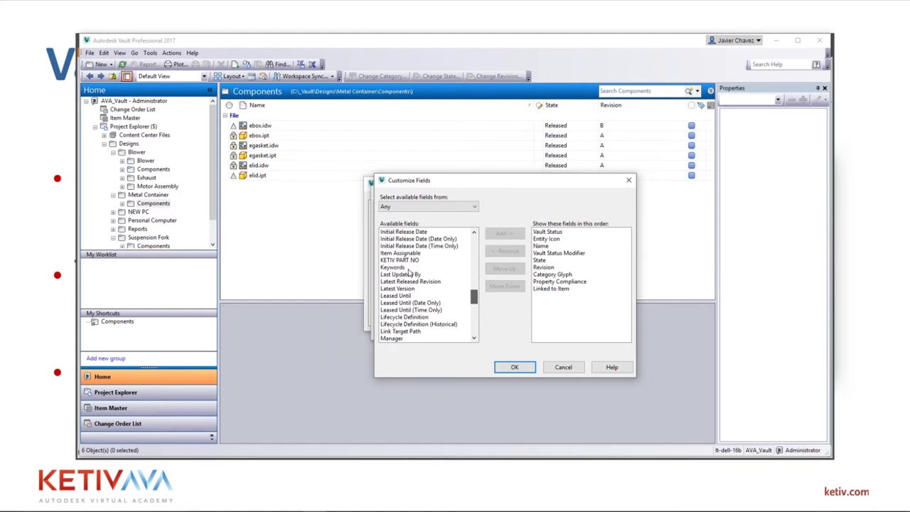
pyautogui.moveTo(400, 260); pyautogui.dragTo(558, 299)
pyautogui.moveTo(475, 294); pyautogui.dragTo(474, 273)
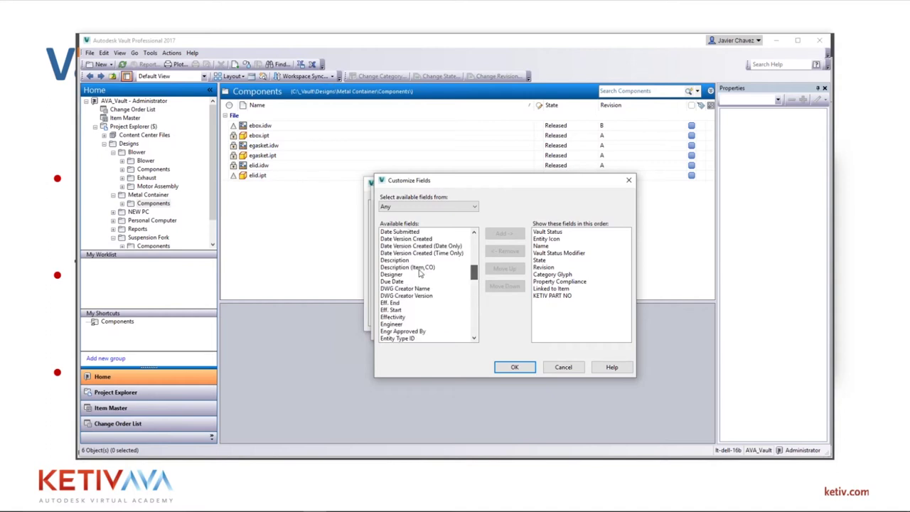
pyautogui.moveTo(395, 260); pyautogui.dragTo(558, 302)
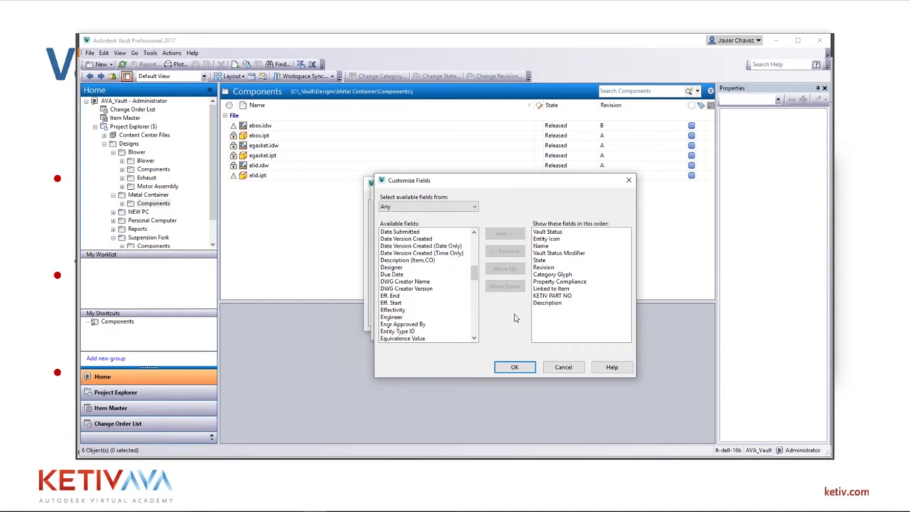
pyautogui.moveTo(474, 277); pyautogui.dragTo(471, 311)
pyautogui.click(426, 274)
pyautogui.click(504, 233)
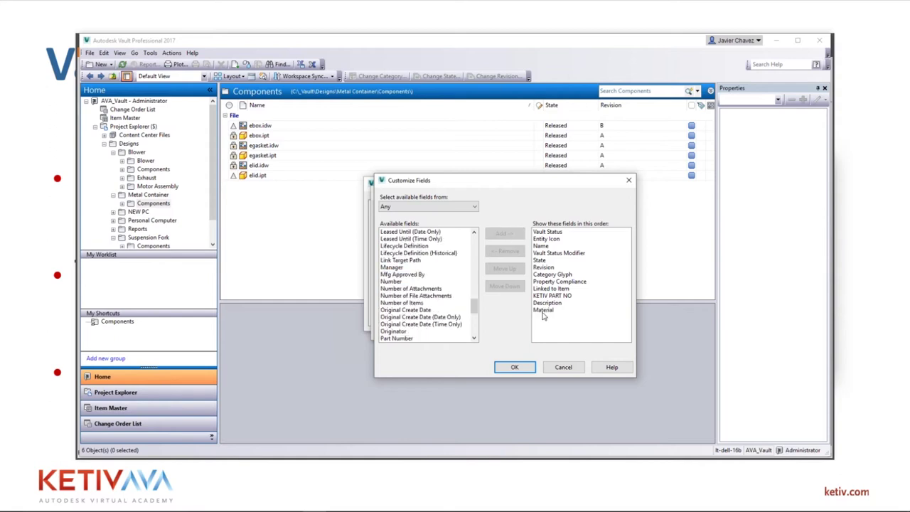
# Step: Move the KETIV PART NO field up to directly after Name in the view's field order
pyautogui.click(548, 295)
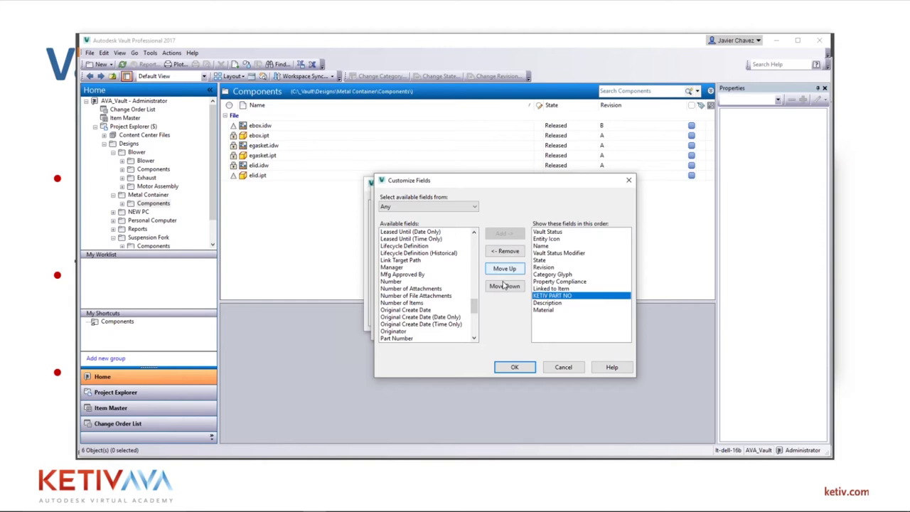
pyautogui.click(506, 269)
pyautogui.click(506, 269)
pyautogui.click(506, 269)
pyautogui.click(506, 269)
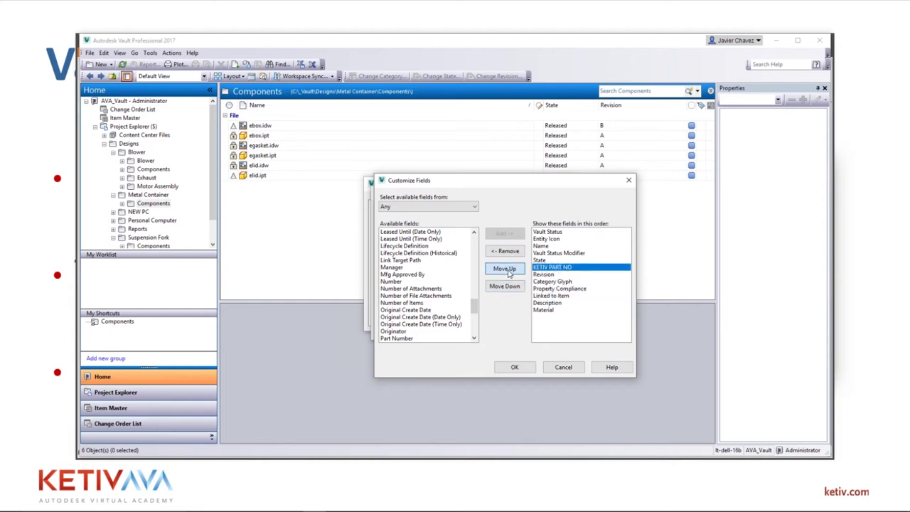
pyautogui.click(506, 268)
pyautogui.click(506, 269)
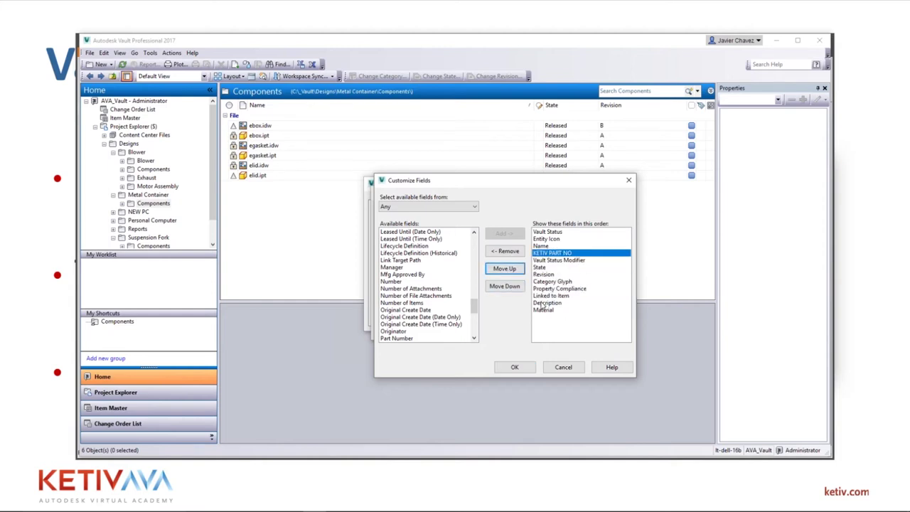
# Step: Move the Description field up to directly after KETIV PART NO
pyautogui.click(542, 303)
pyautogui.click(506, 268)
pyautogui.click(506, 268)
pyautogui.click(506, 269)
pyautogui.click(506, 269)
pyautogui.click(506, 269)
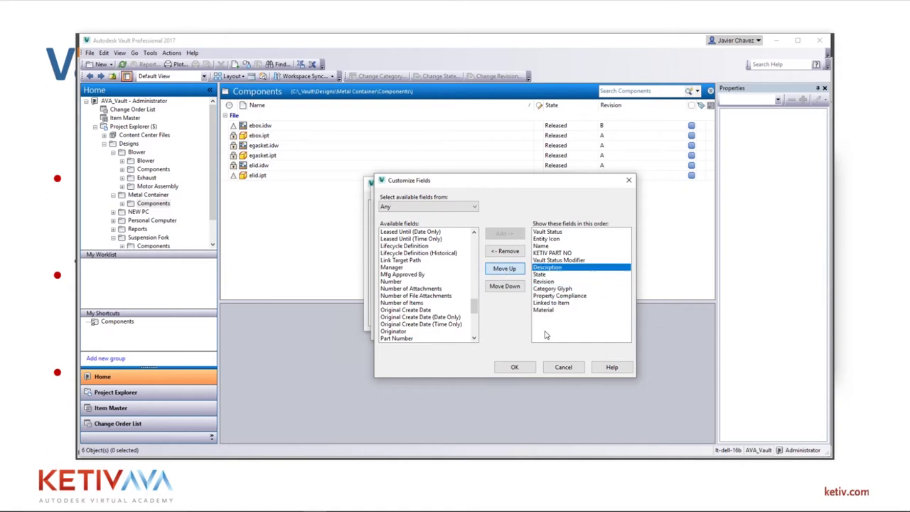
# Step: Move the Material field up so it sits between Vault Status Modifier and State
pyautogui.click(543, 310)
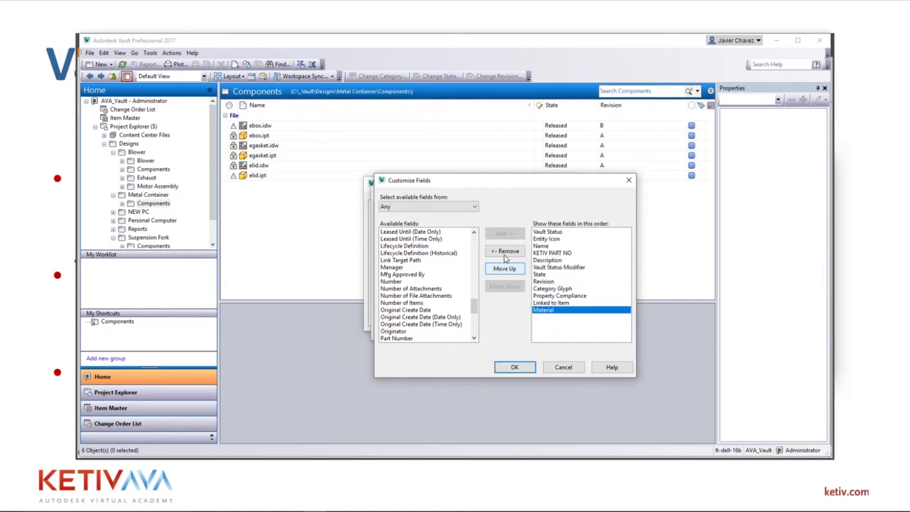
pyautogui.click(506, 270)
pyautogui.click(505, 269)
pyautogui.click(506, 270)
pyautogui.click(505, 269)
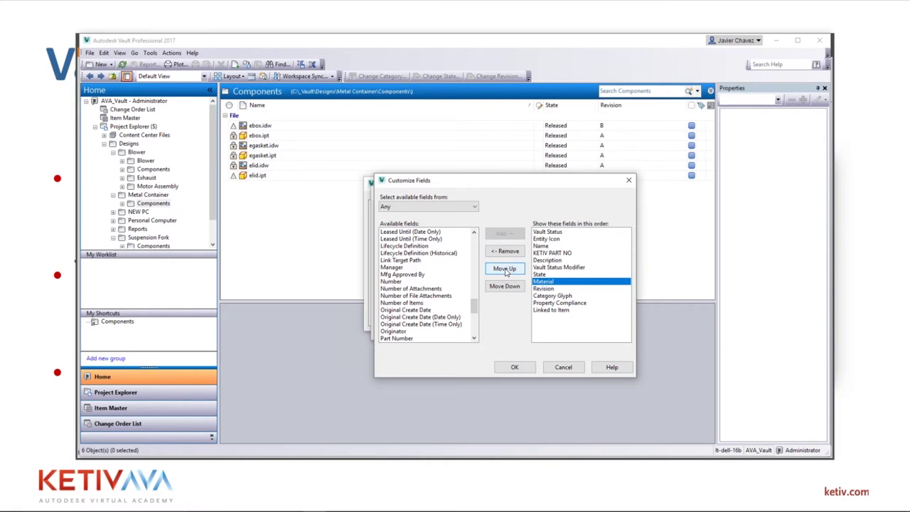
pyautogui.click(506, 269)
pyautogui.click(568, 327)
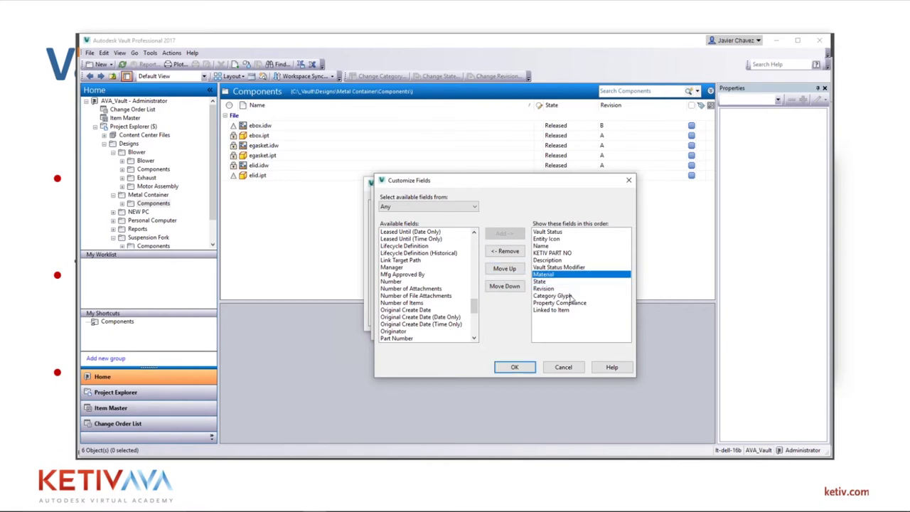
# Step: Remove the Linked to Item field from the KETIV view and apply that view to the Components folder
pyautogui.click(548, 298)
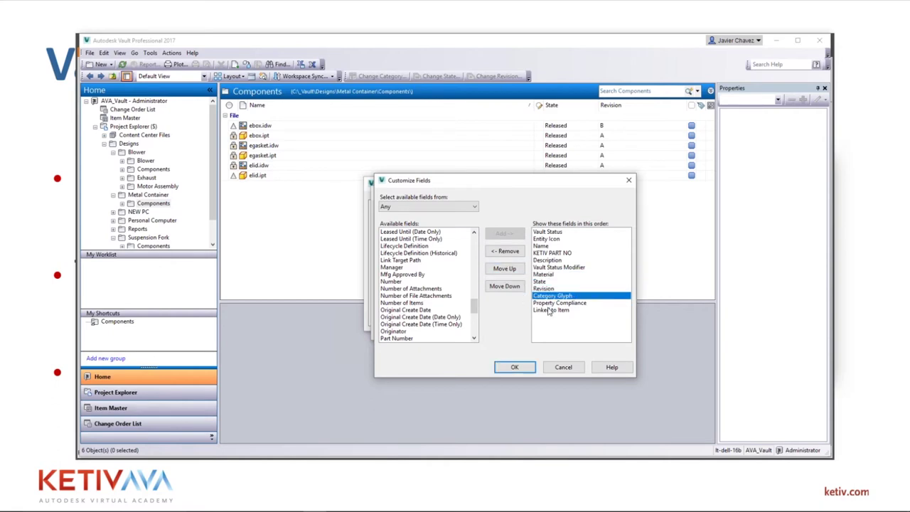
pyautogui.click(547, 304)
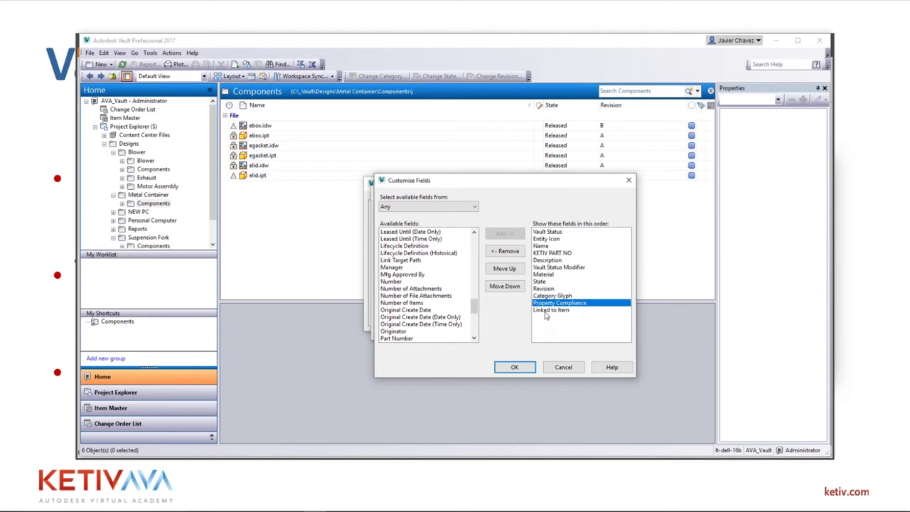
pyautogui.click(546, 311)
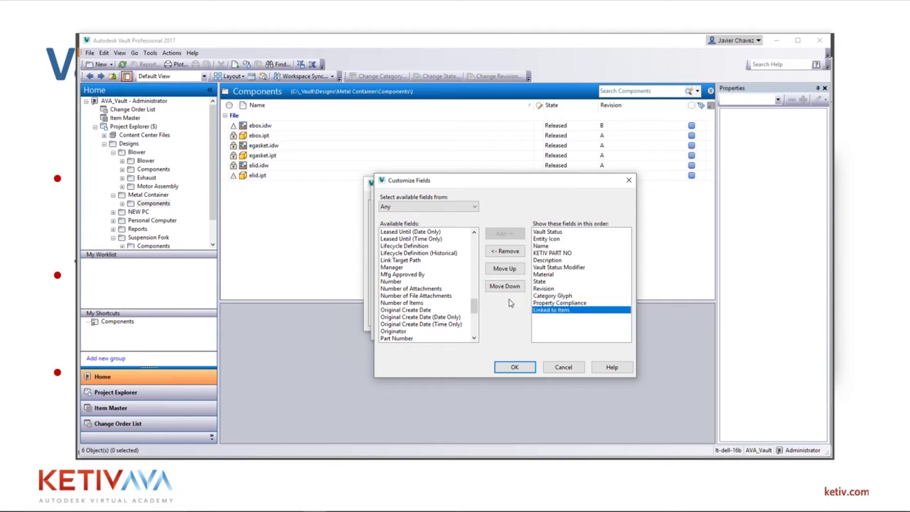
pyautogui.click(509, 253)
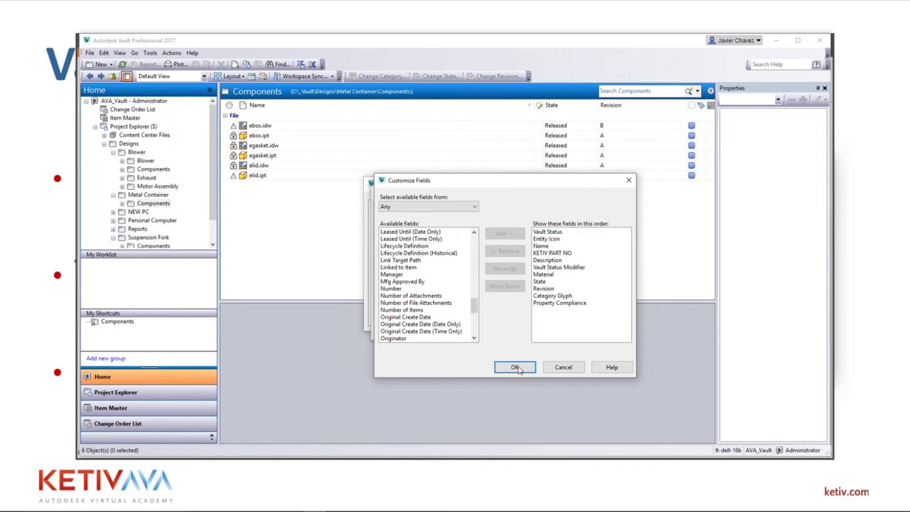
pyautogui.click(563, 367)
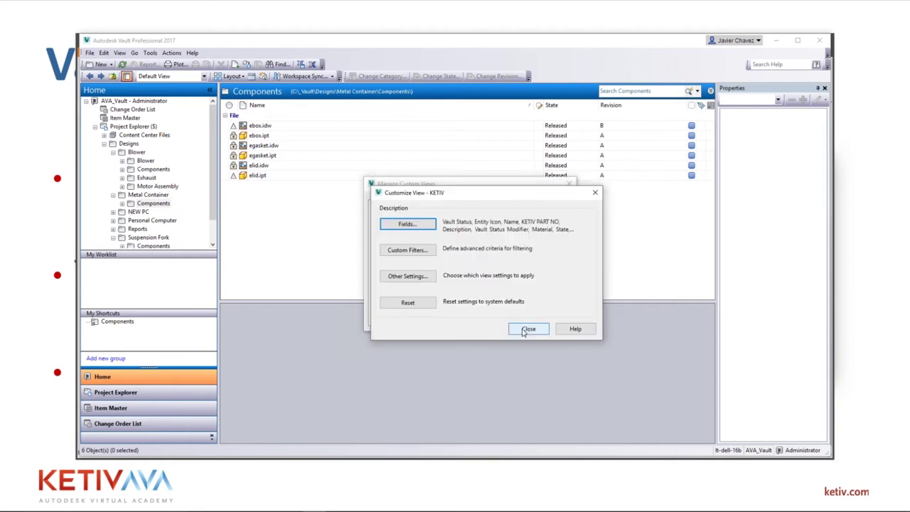
pyautogui.click(524, 330)
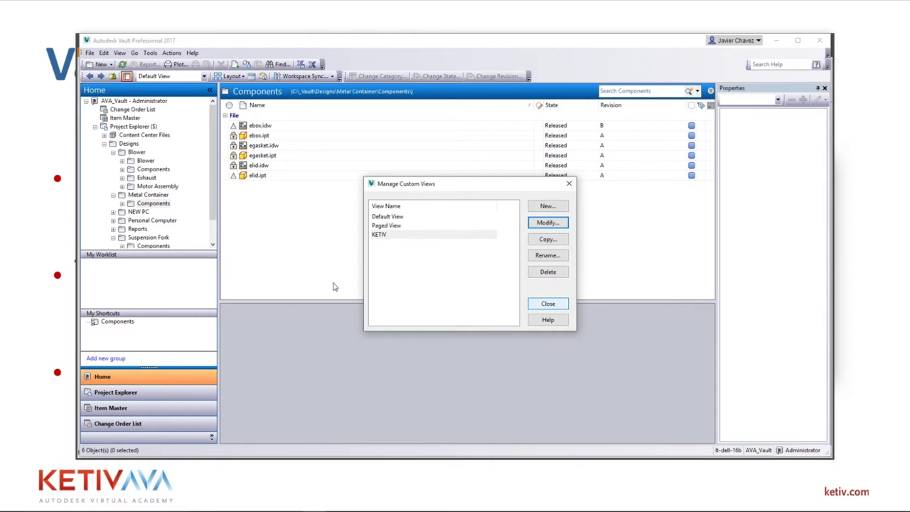
pyautogui.click(548, 303)
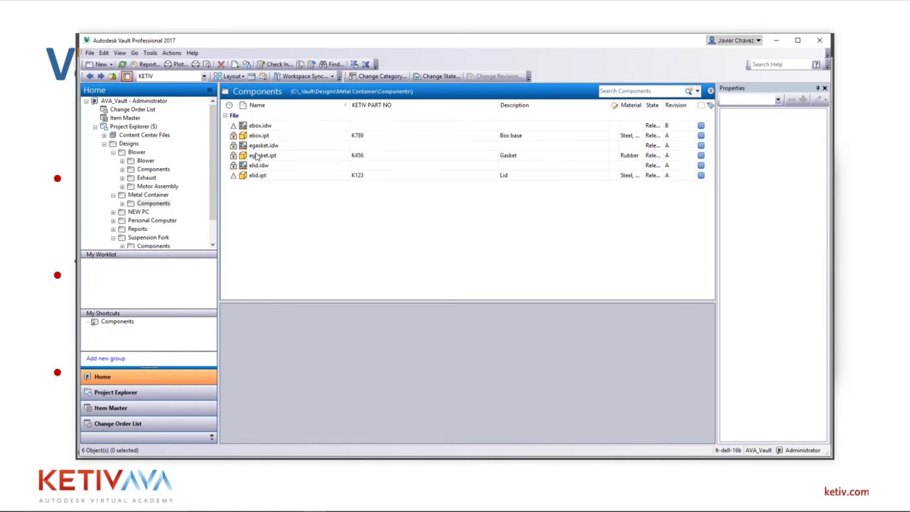
# Step: Preview the comments beneath the component files, compare them with the details of ebox.idw, and turn the preview back off
pyautogui.click(263, 77)
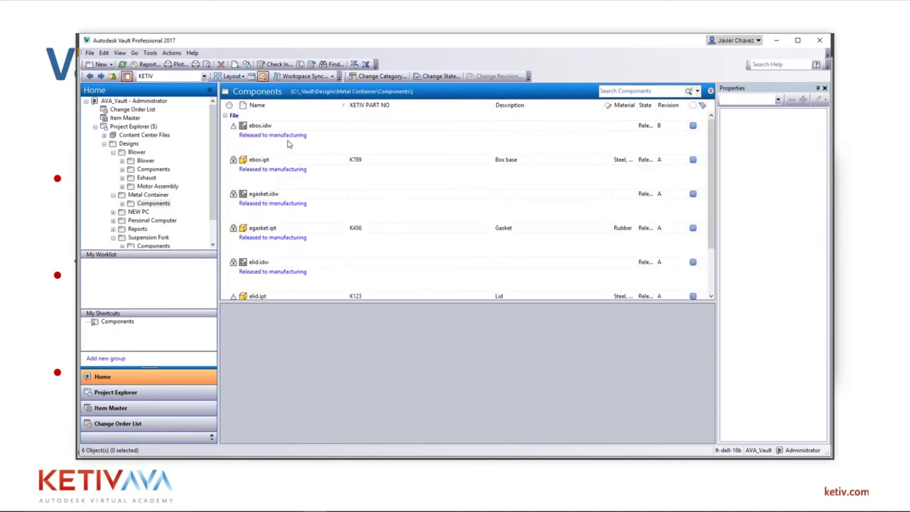
pyautogui.click(260, 127)
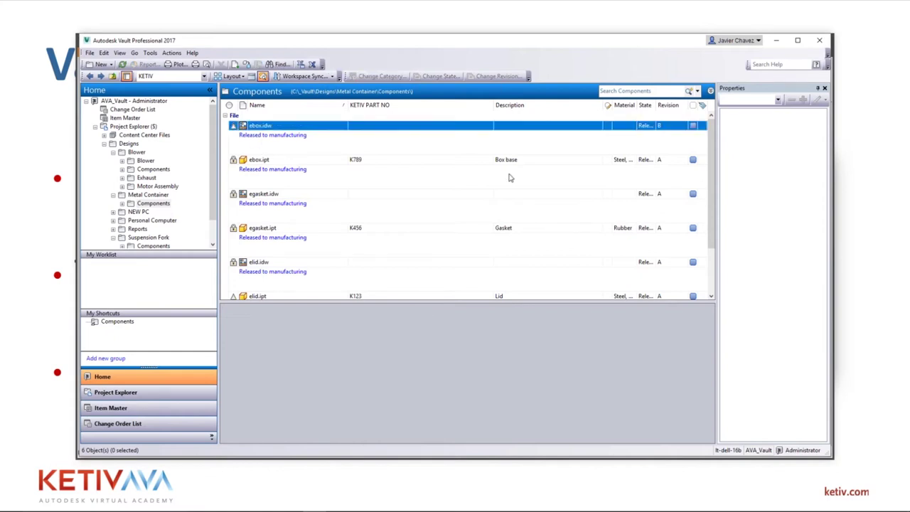
pyautogui.scroll(-3, 773, 174)
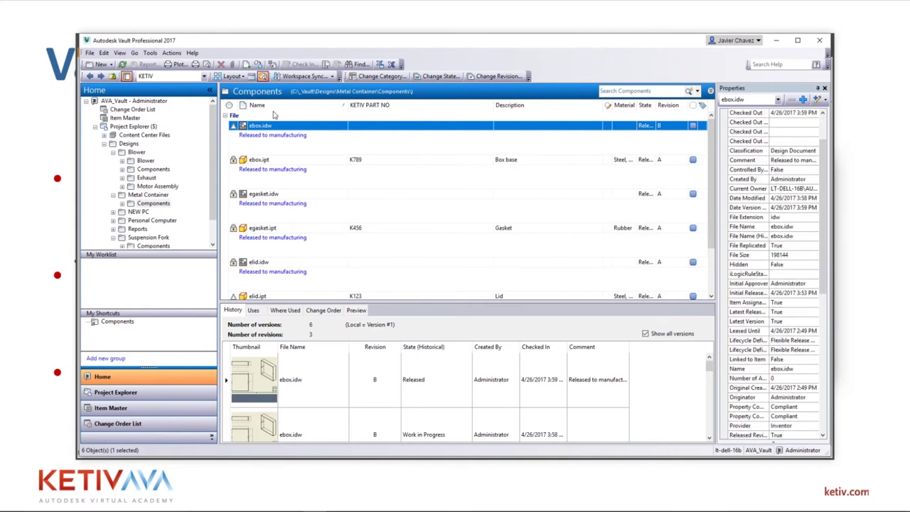
pyautogui.click(263, 76)
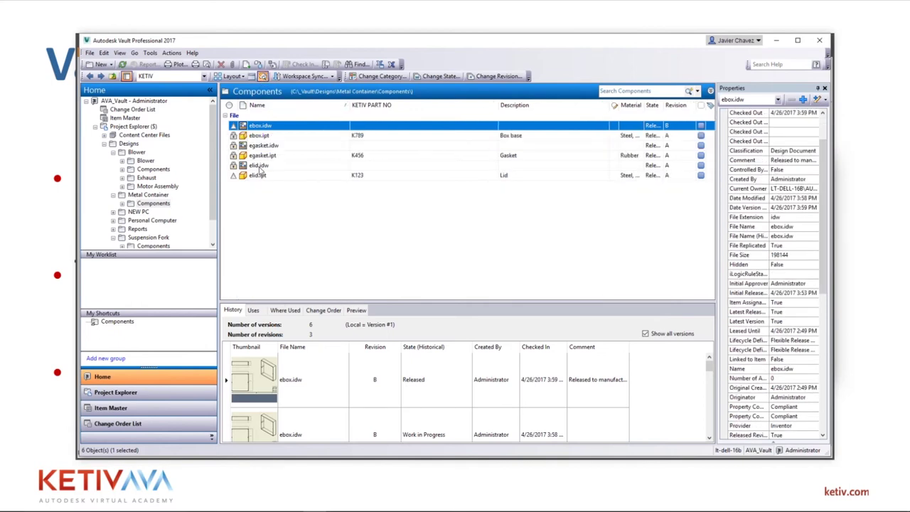
pyautogui.click(263, 76)
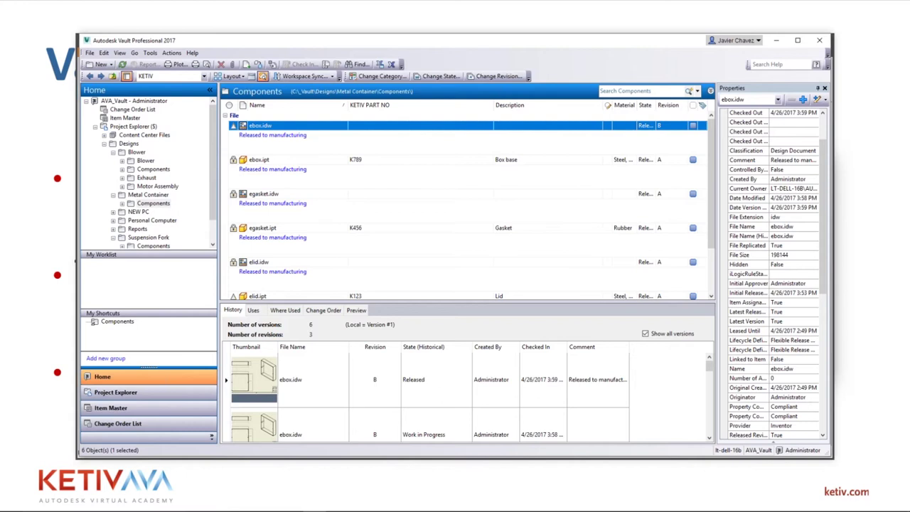
pyautogui.click(263, 76)
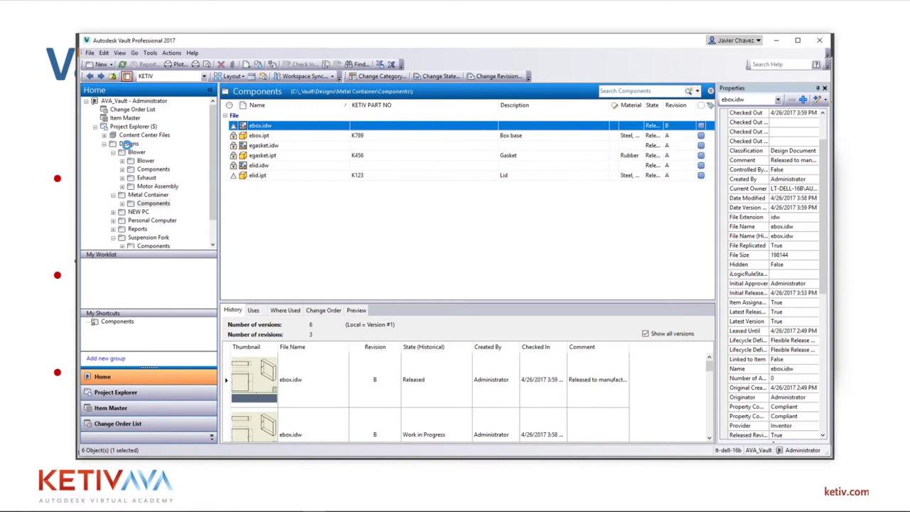
# Step: Go to the Project Explorer root and turn off the Search File Content option for its search
pyautogui.click(135, 127)
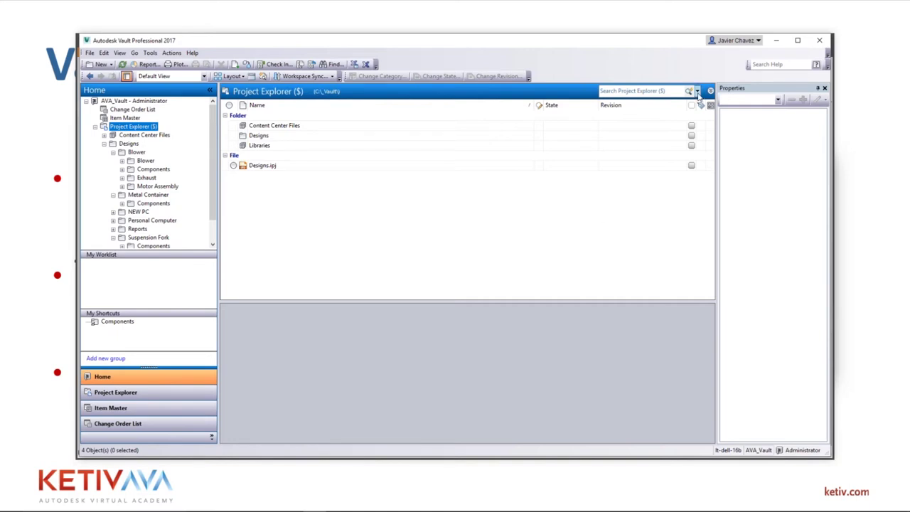
pyautogui.click(613, 91)
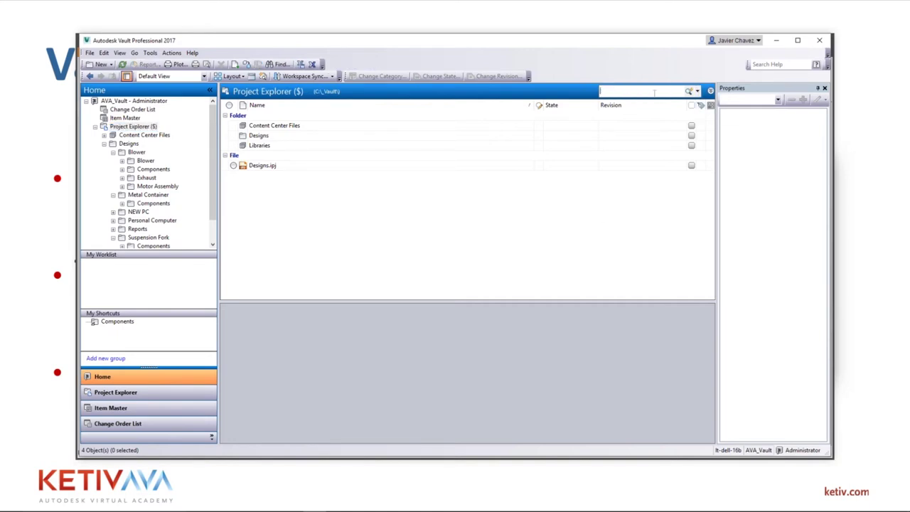
pyautogui.click(698, 91)
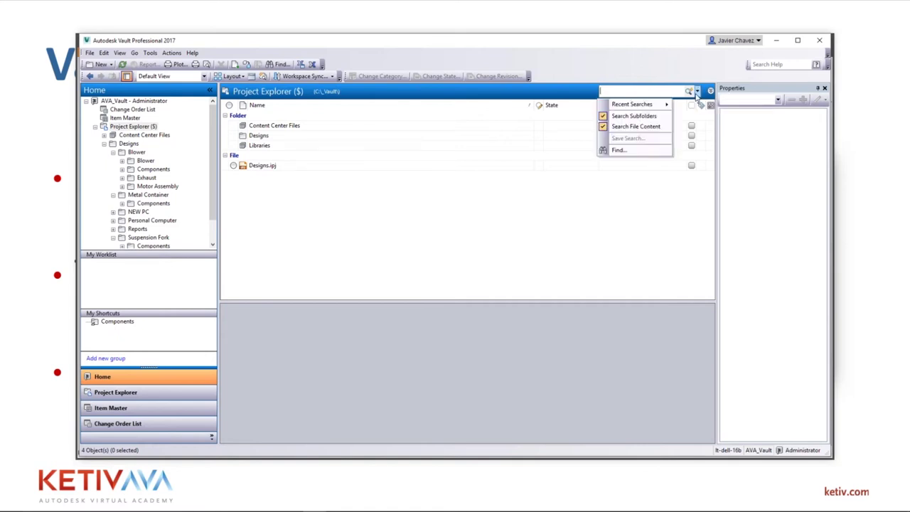
pyautogui.click(603, 127)
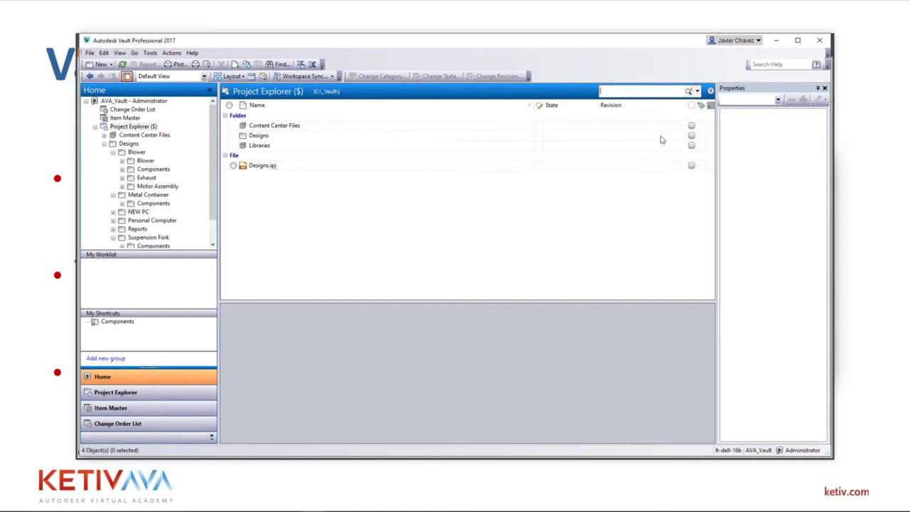
pyautogui.click(698, 92)
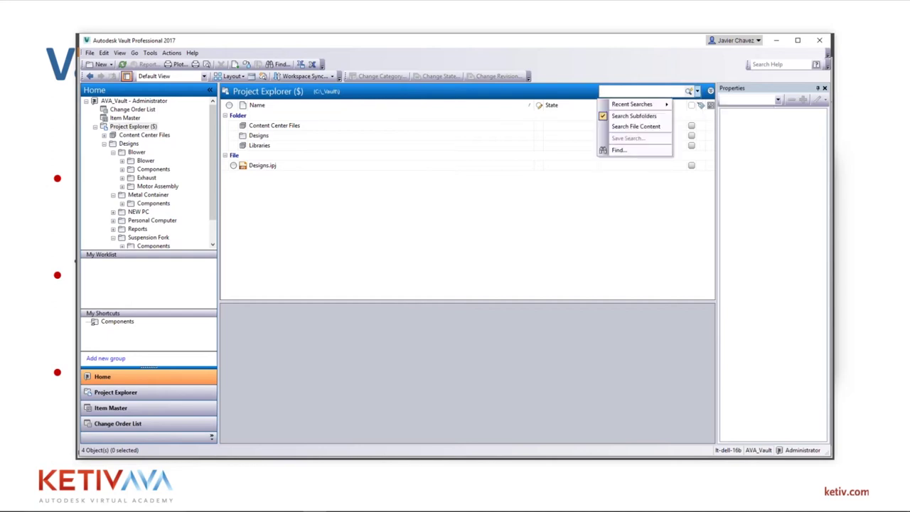
# Step: Search the vault for ACETONE by properties only, clear the search text and check the search options
pyautogui.click(631, 92)
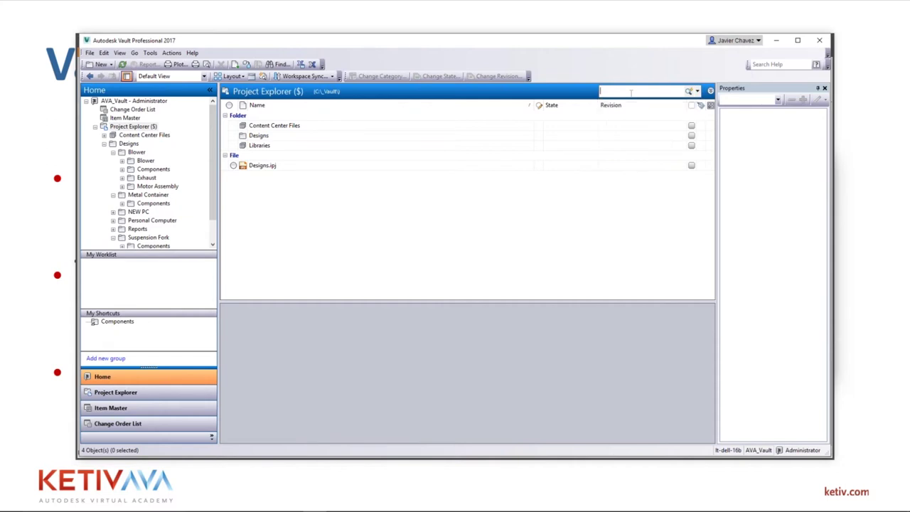
pyautogui.write('ACETONE')
pyautogui.press('Return')
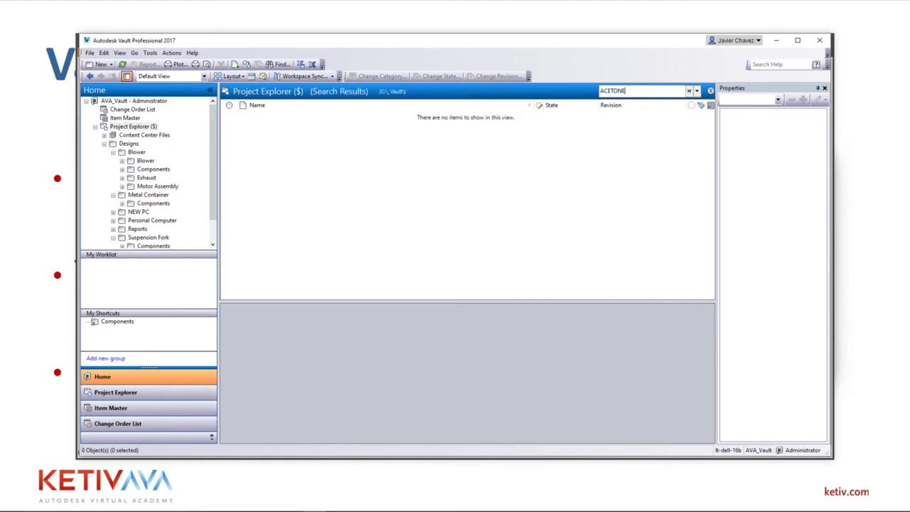
pyautogui.doubleClick(632, 91)
pyautogui.press('BackSpace')
pyautogui.click(699, 92)
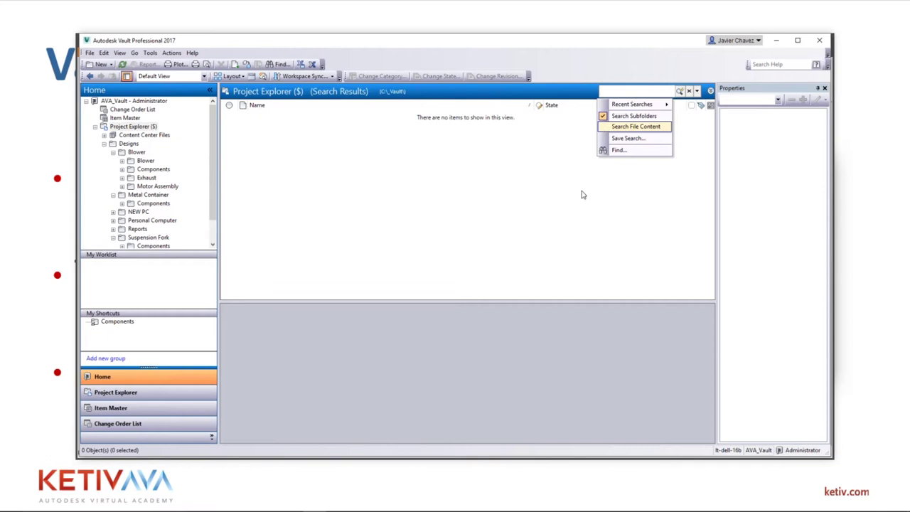
pyautogui.click(420, 273)
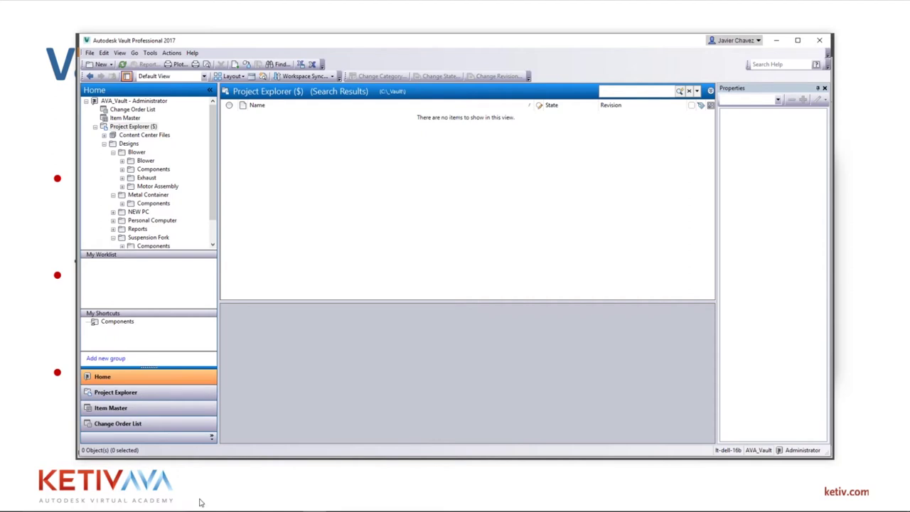
# Step: Switch to the Autodesk Data Management Server Console and expand the contents of server LT-DELL-16B
pyautogui.moveTo(201, 503)
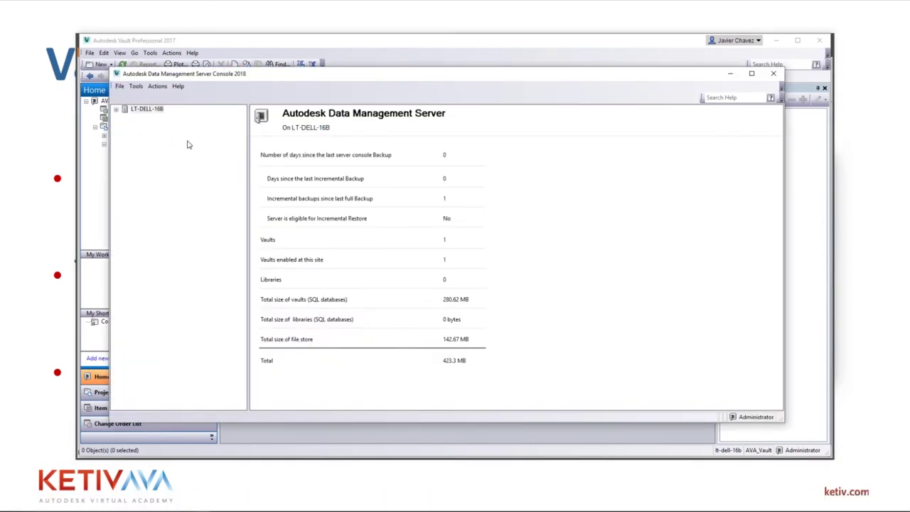
pyautogui.click(121, 86)
pyautogui.click(130, 183)
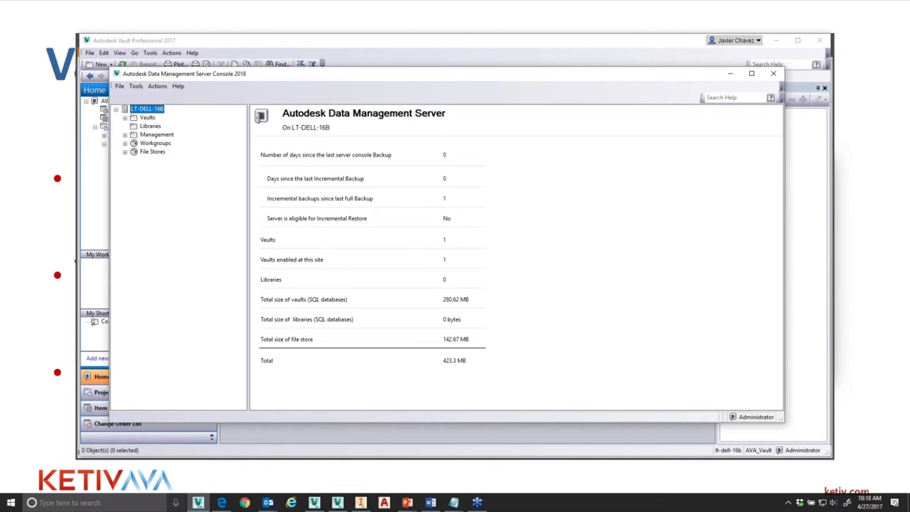
# Step: Find and open the Windows Indexing Options and display the list of file types in its advanced options
pyautogui.click(11, 506)
pyautogui.write('INDEXC')
pyautogui.press('BackSpace')
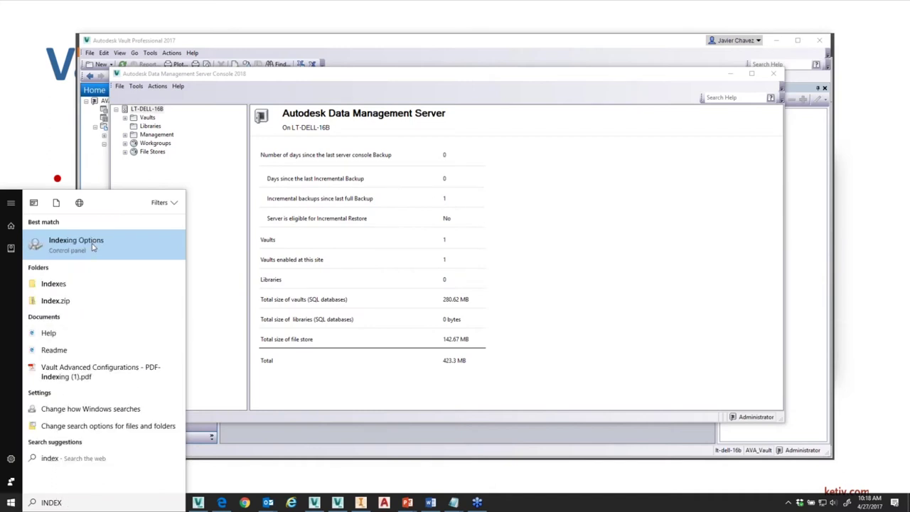
pyautogui.click(78, 244)
pyautogui.moveTo(169, 60); pyautogui.dragTo(399, 90)
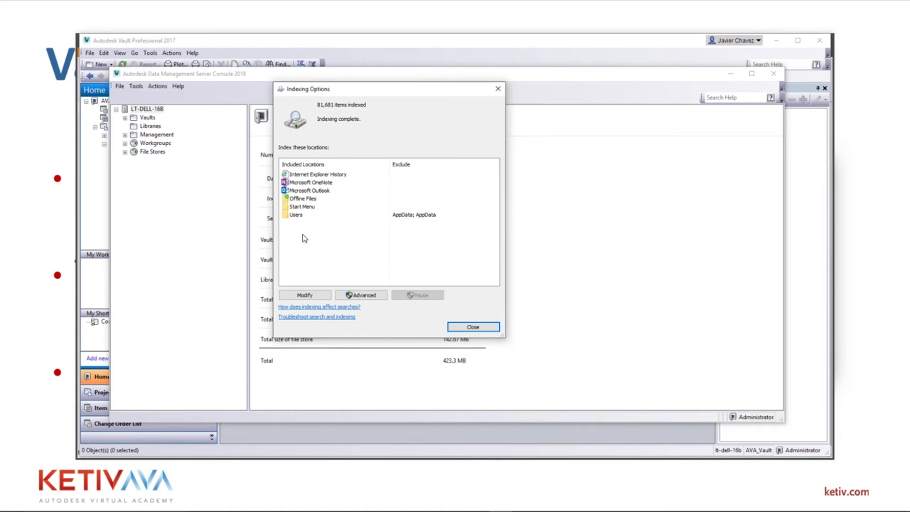
pyautogui.click(361, 295)
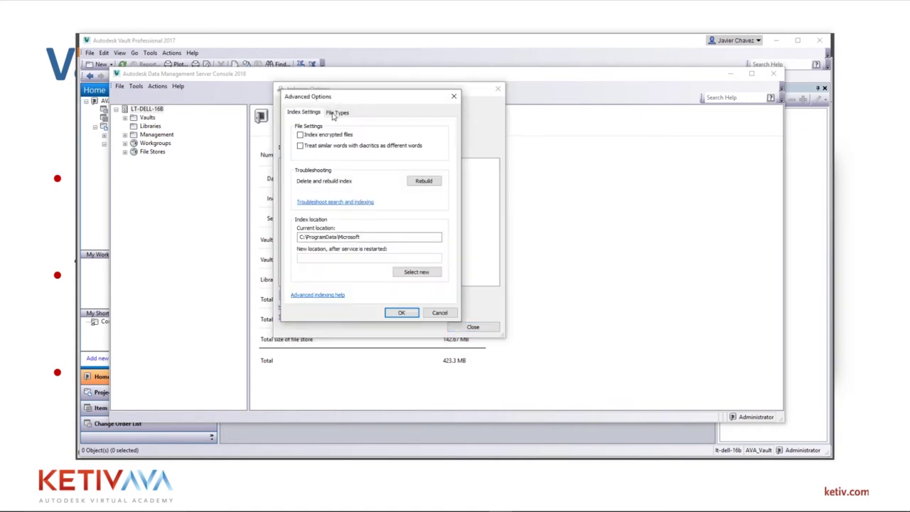
pyautogui.click(338, 113)
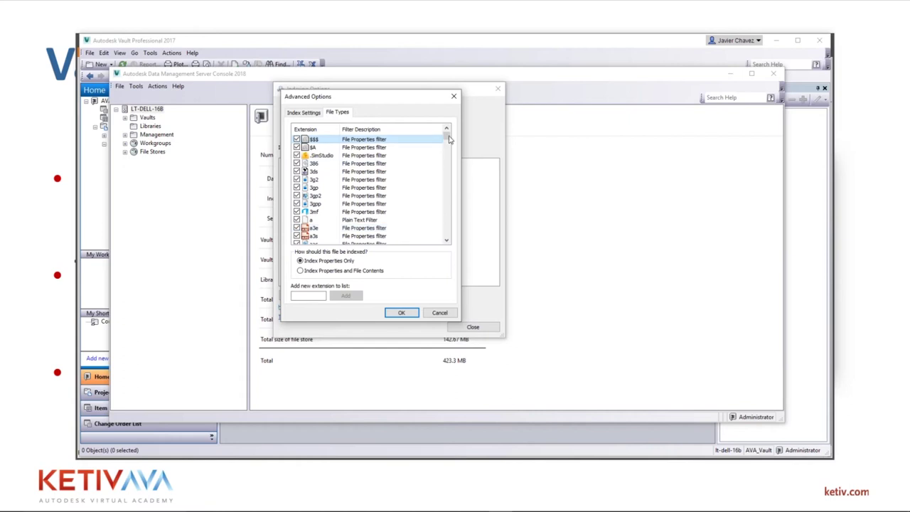
# Step: Locate the pdf extension in the file types list, check its filter and indexing setting, and close the indexing options without changes
pyautogui.moveTo(446, 135); pyautogui.dragTo(445, 146)
pyautogui.scroll(-5, 313, 220)
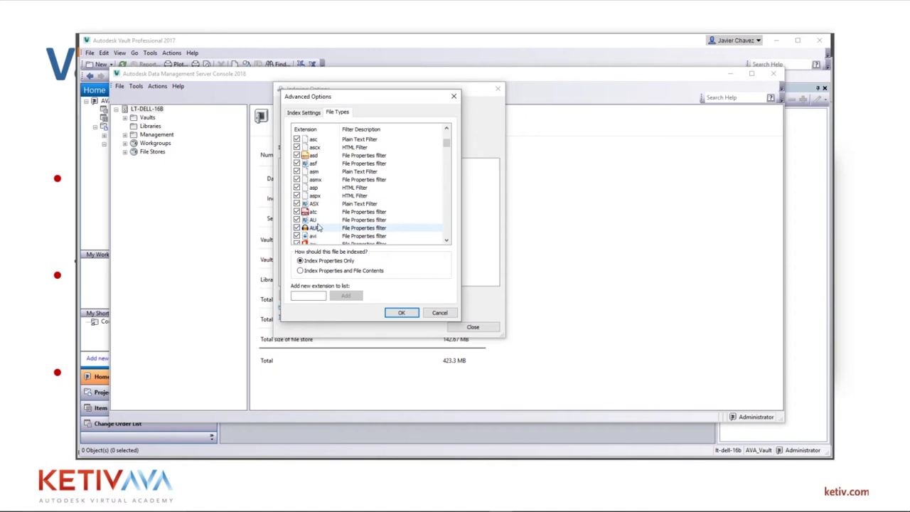
pyautogui.scroll(-3, 320, 227)
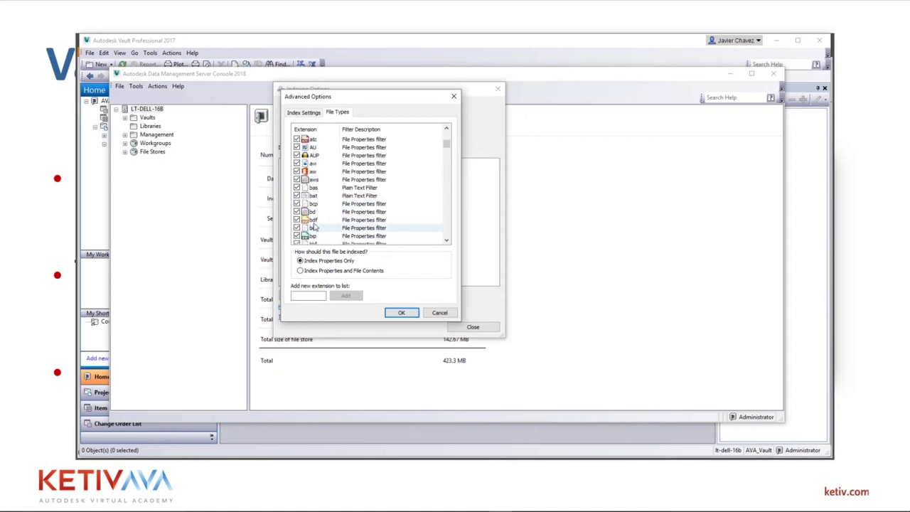
pyautogui.click(317, 223)
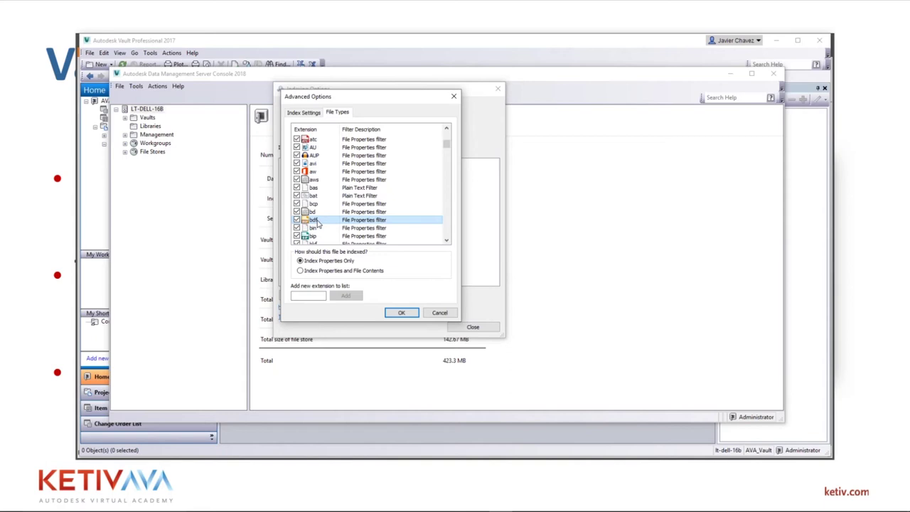
pyautogui.write('pdf')
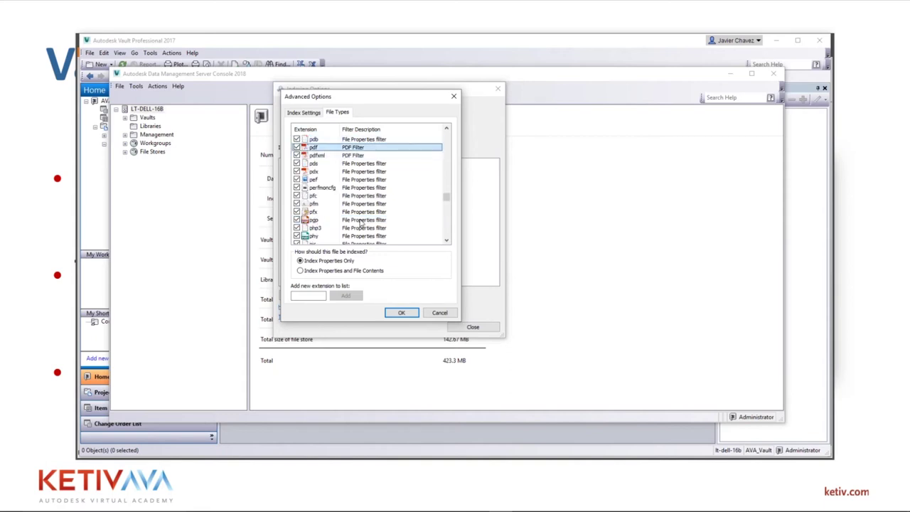
pyautogui.click(353, 149)
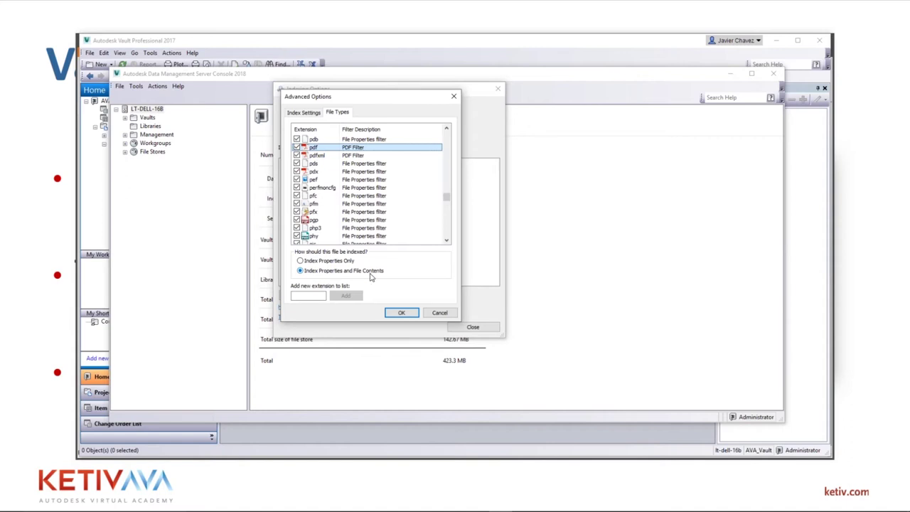
pyautogui.click(445, 314)
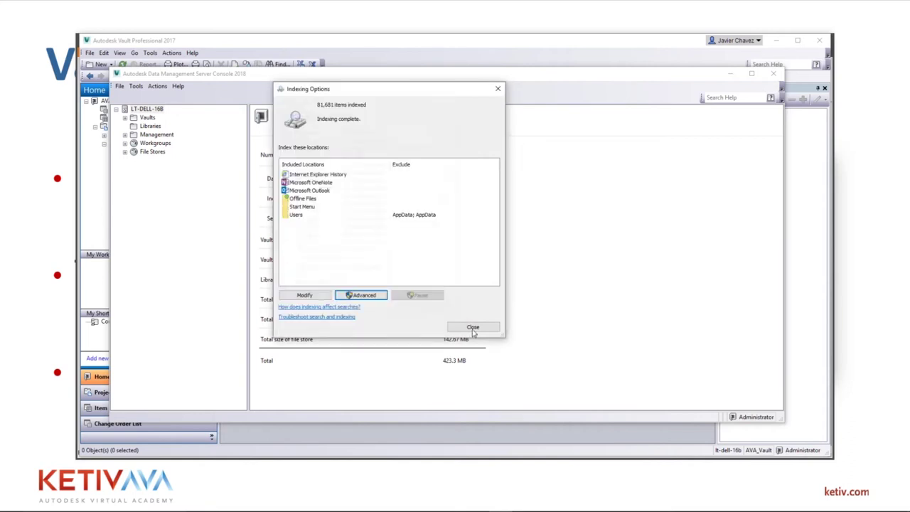
pyautogui.click(472, 328)
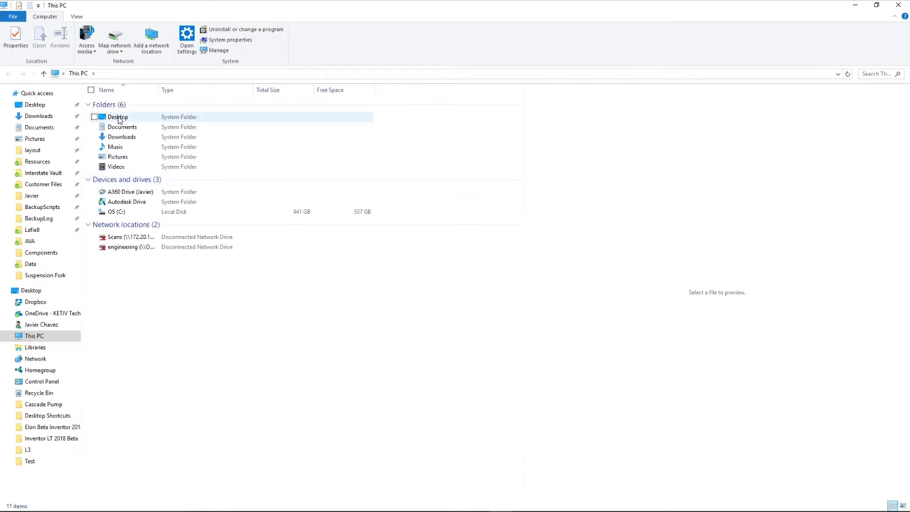
# Step: Open the Desktop folder in File Explorer and search its files for ACETONE
pyautogui.press('Return')
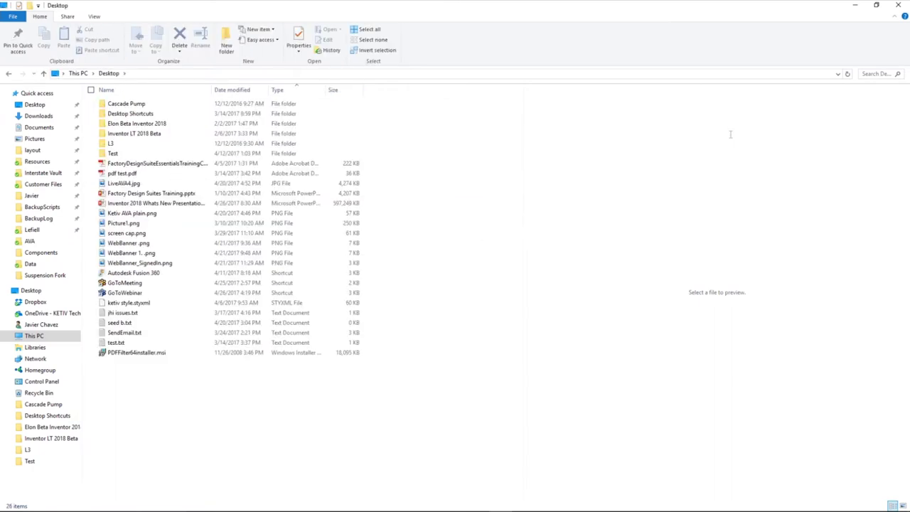
pyautogui.click(863, 73)
pyautogui.write('ACETONE')
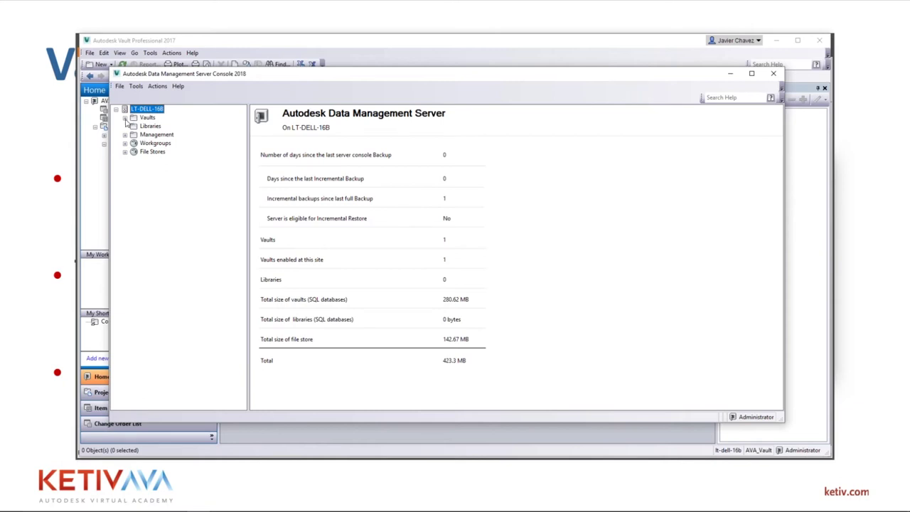
# Step: In the server console, select AVA_Vault and examine its Content Indexing Service status and the indexing commands available for it
pyautogui.click(125, 118)
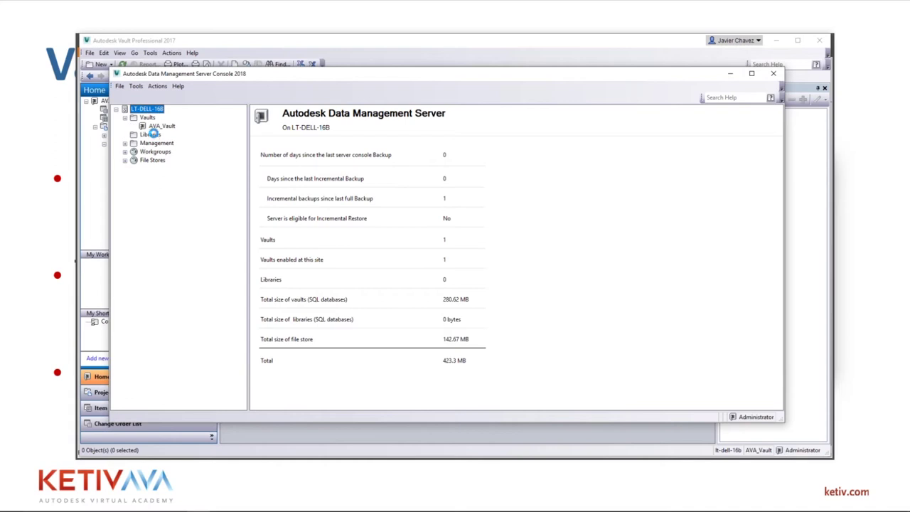
pyautogui.click(158, 126)
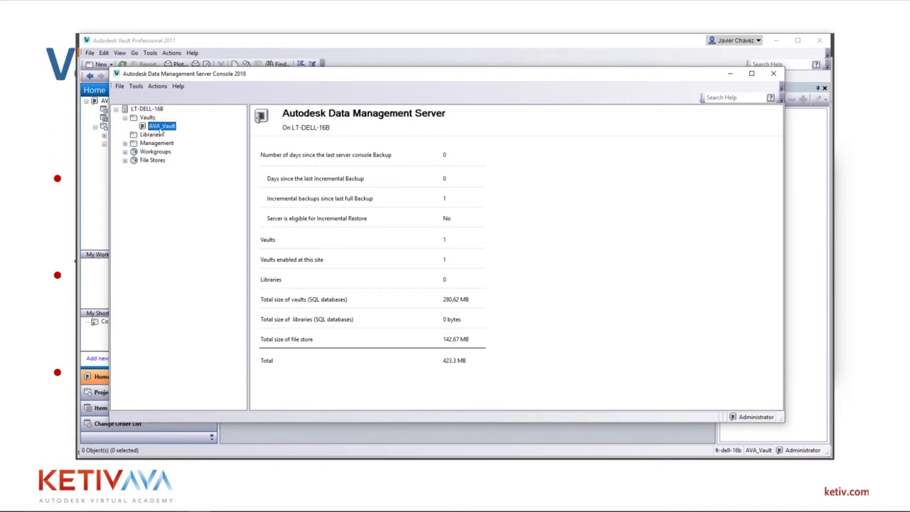
pyautogui.rightClick(158, 126)
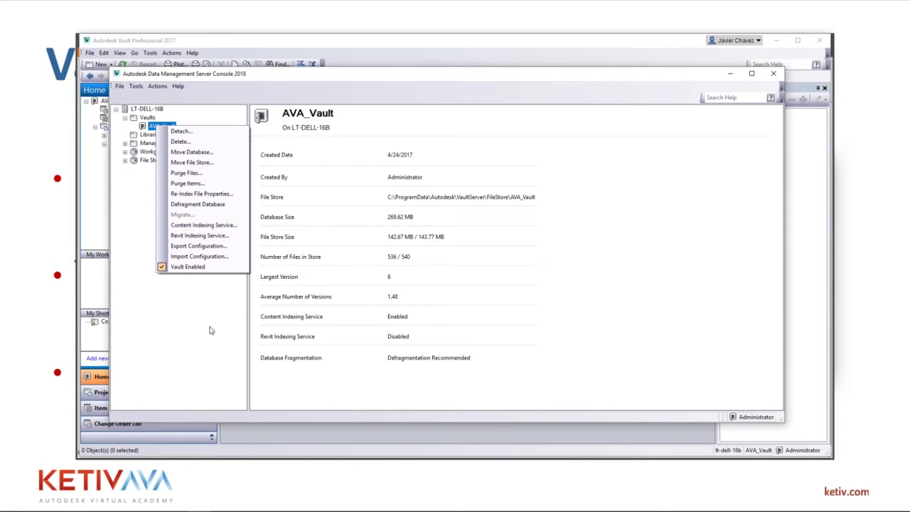
pyautogui.press('Escape')
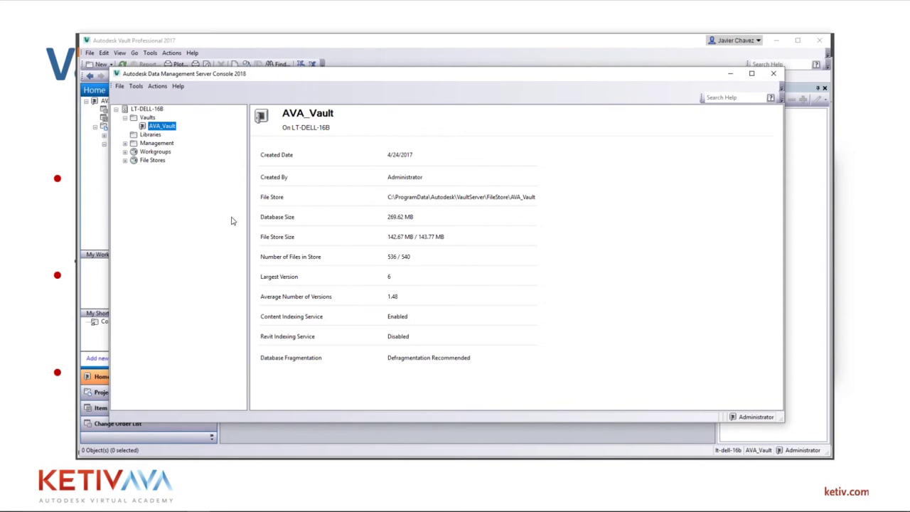
pyautogui.rightClick(162, 128)
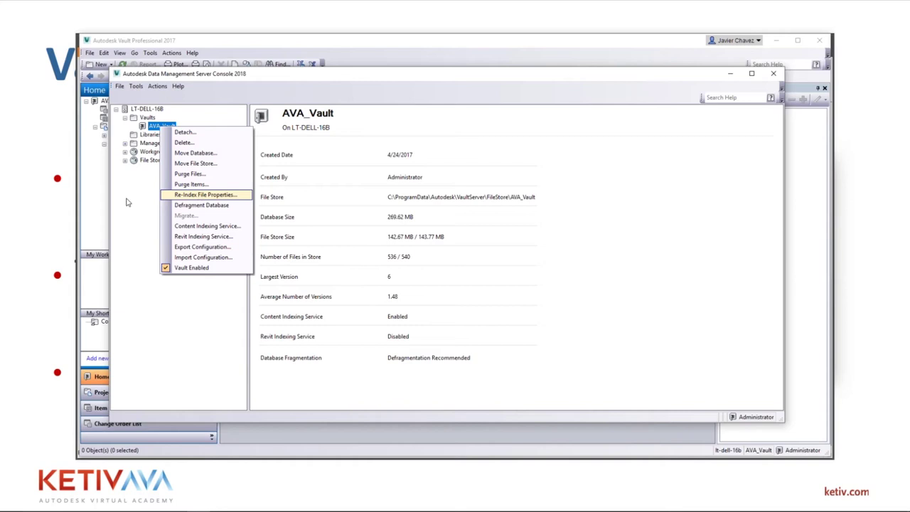
pyautogui.click(263, 237)
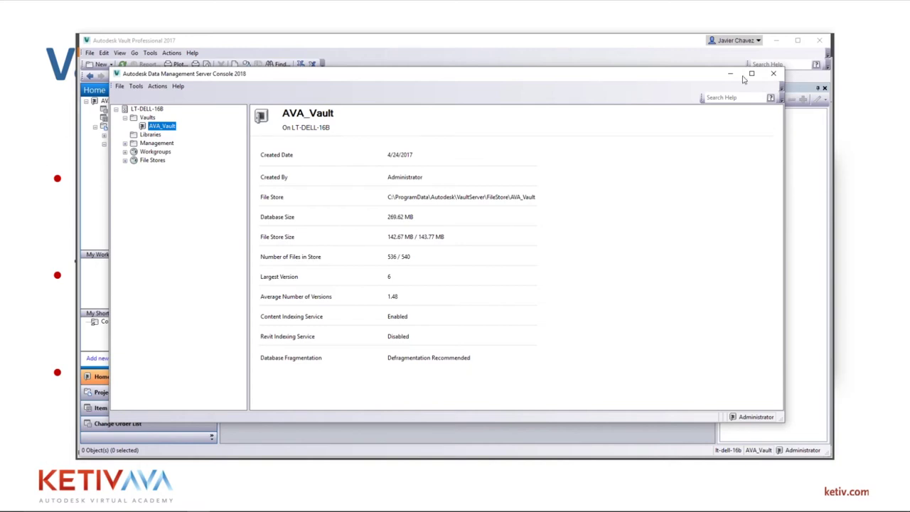
# Step: Return to Autodesk Vault and turn on the Search File Content option for the Project Explorer search
pyautogui.click(411, 426)
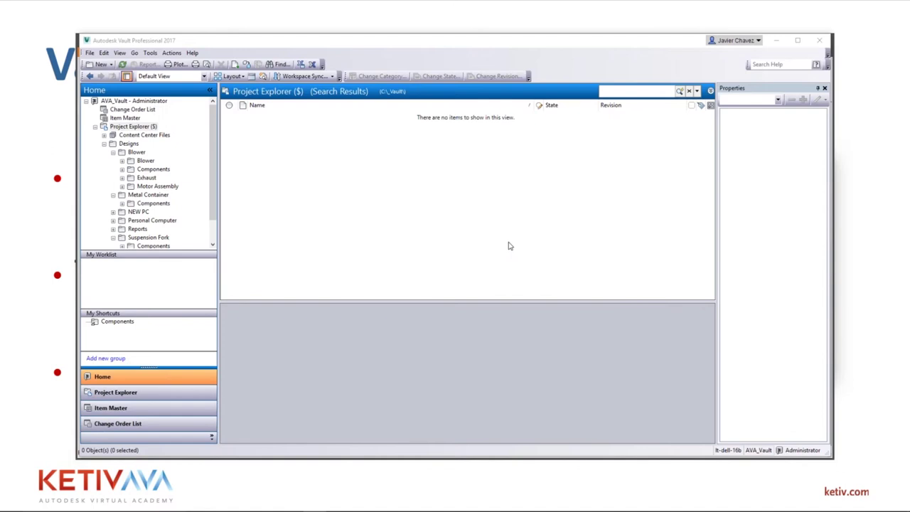
pyautogui.click(697, 91)
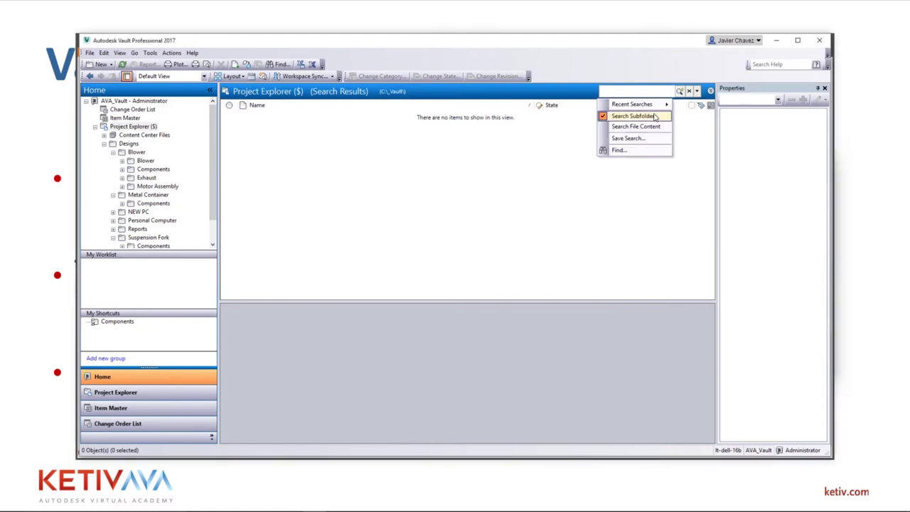
pyautogui.click(640, 127)
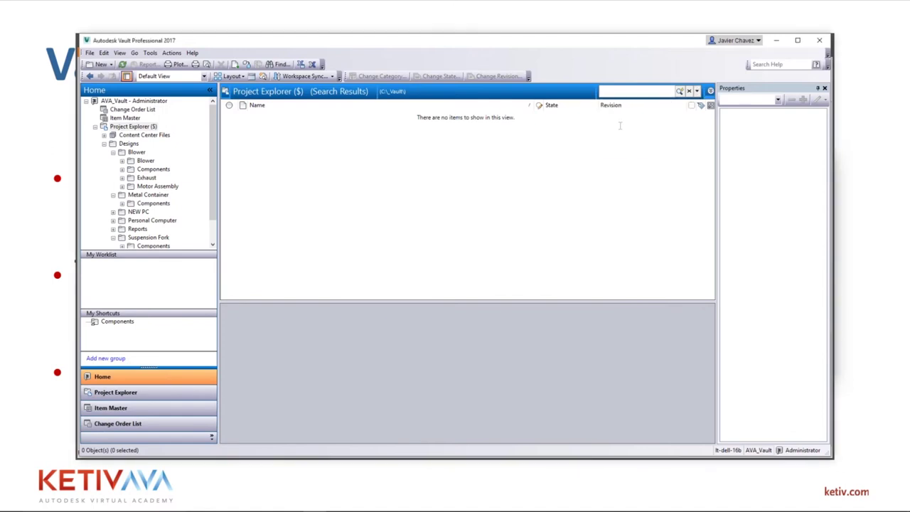
# Step: Search the vault for ACETONE including file contents, and select Hazardous Materials.pdf to show its details
pyautogui.click(617, 91)
pyautogui.write('ACETONE')
pyautogui.press('Return')
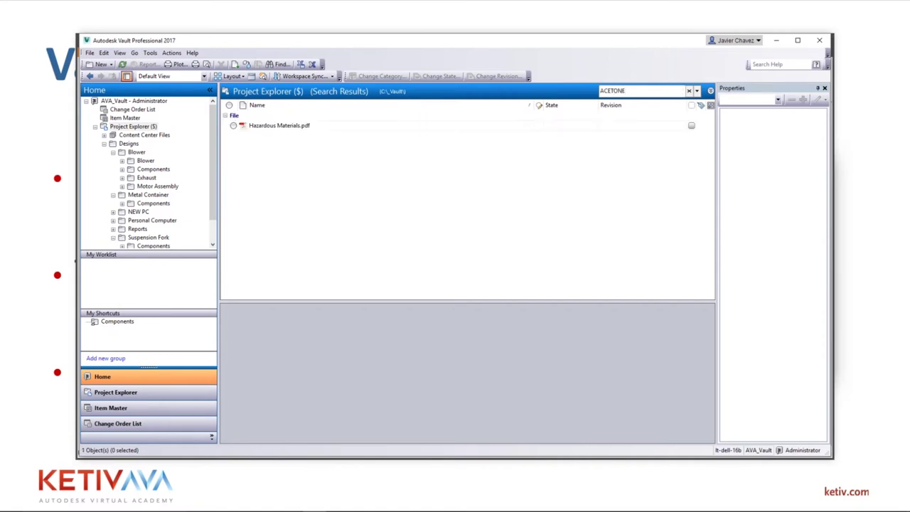
pyautogui.click(284, 125)
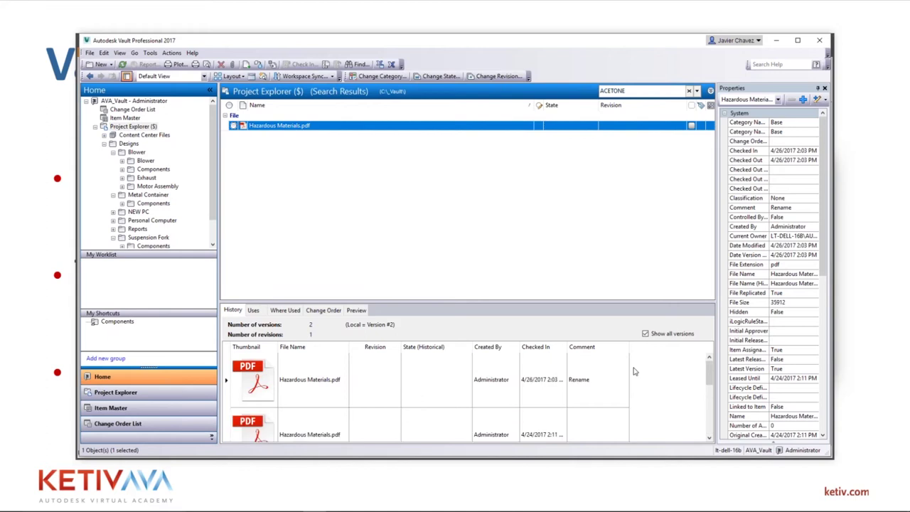
# Step: Preview the contents of Hazardous Materials.pdf and search the vault's file contents for NASTRAN
pyautogui.click(265, 386)
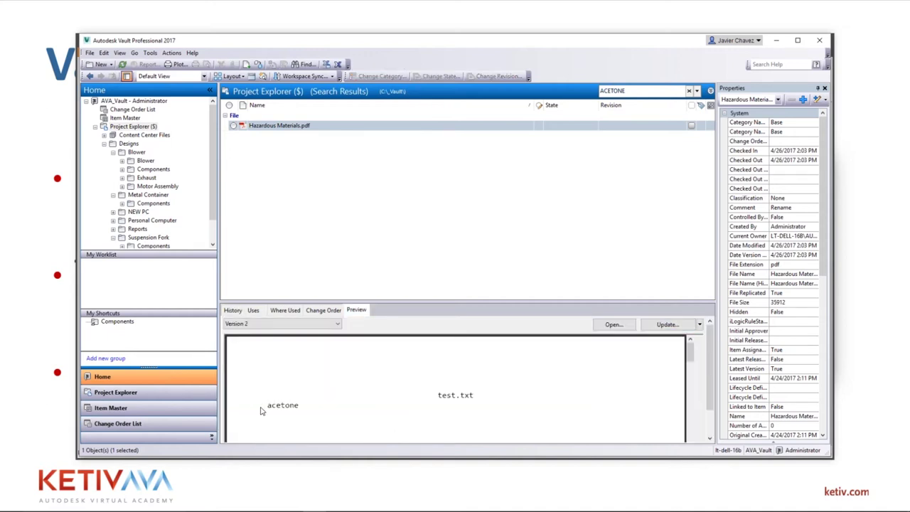
pyautogui.write('NASTRAN')
pyautogui.press('Return')
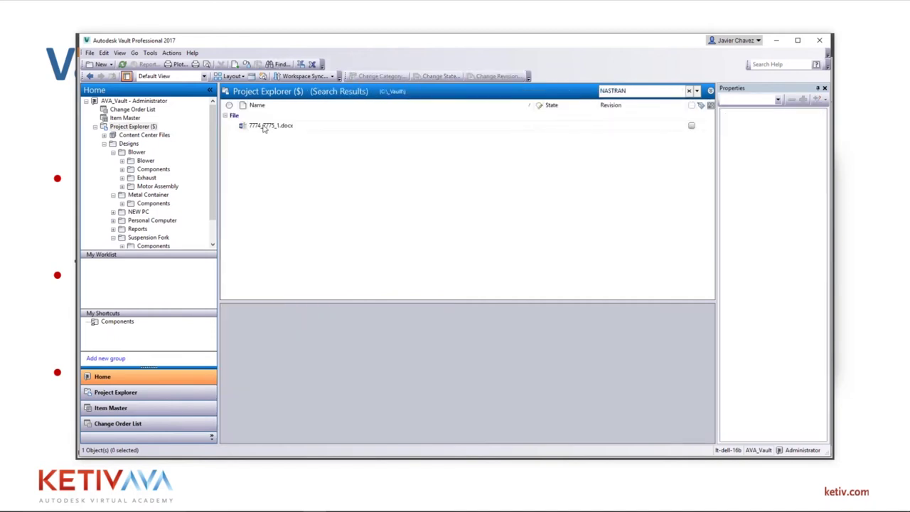
# Step: Preview the contents of the found 7774_7775_1.docx and enlarge the preview area
pyautogui.click(263, 126)
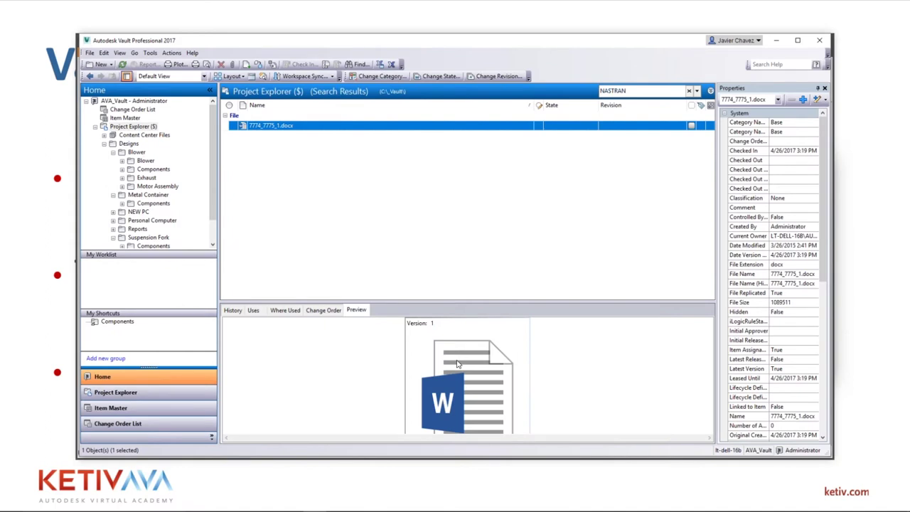
pyautogui.click(457, 364)
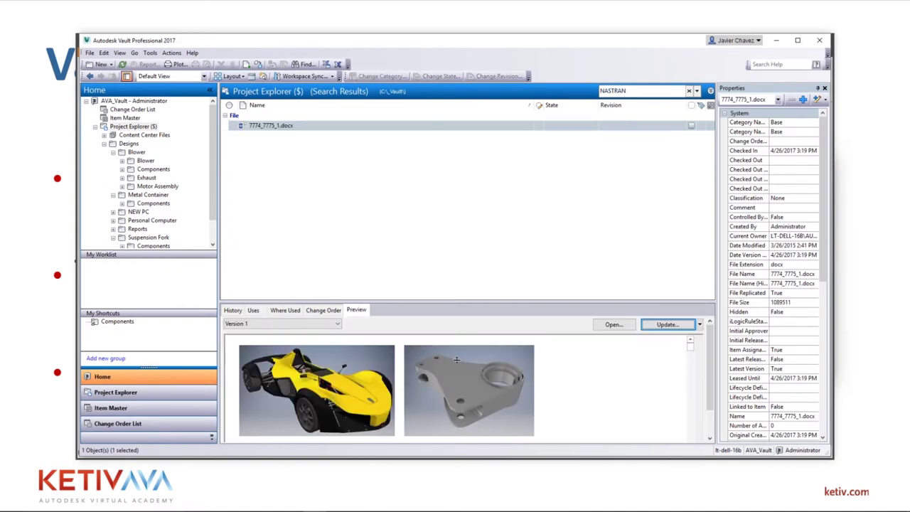
pyautogui.moveTo(412, 302); pyautogui.dragTo(413, 207)
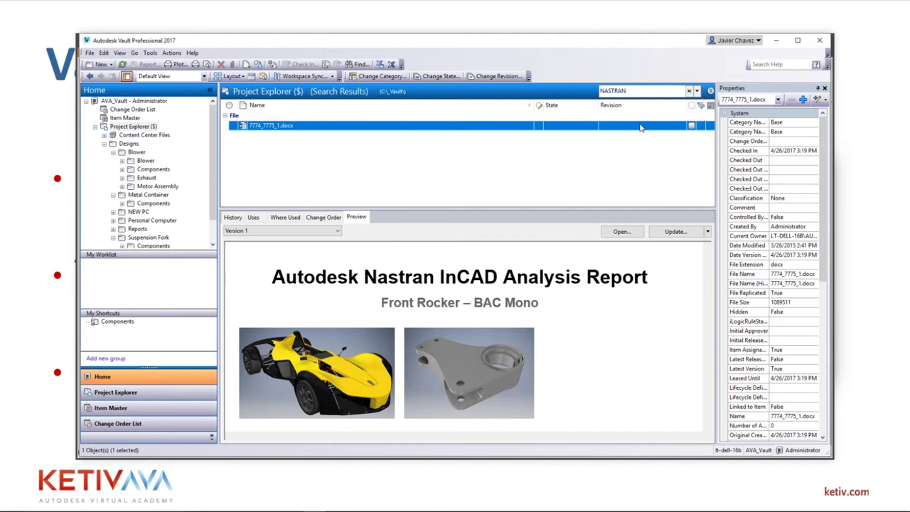
# Step: Turn off the Search File Content option for the Project Explorer search
pyautogui.click(697, 91)
pyautogui.click(605, 207)
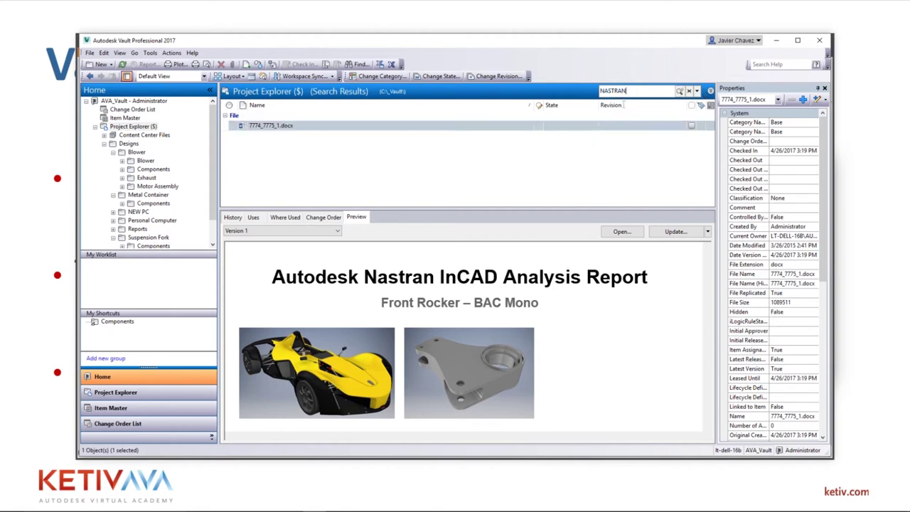
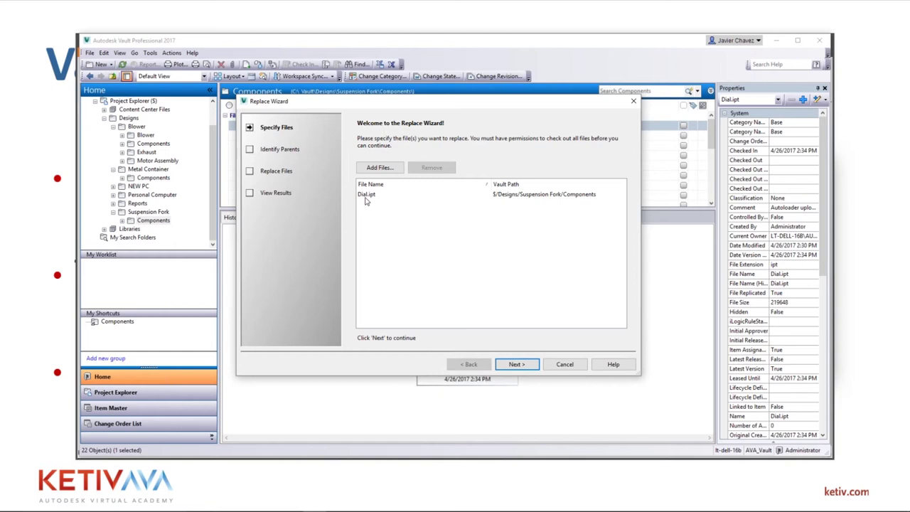
# Step: In the Replace Wizard, keep Dial.ipt as the file to replace and Dial-Elastomer.iam and KETIVDial-Elastomer.iam as the parents to repair
pyautogui.click(515, 364)
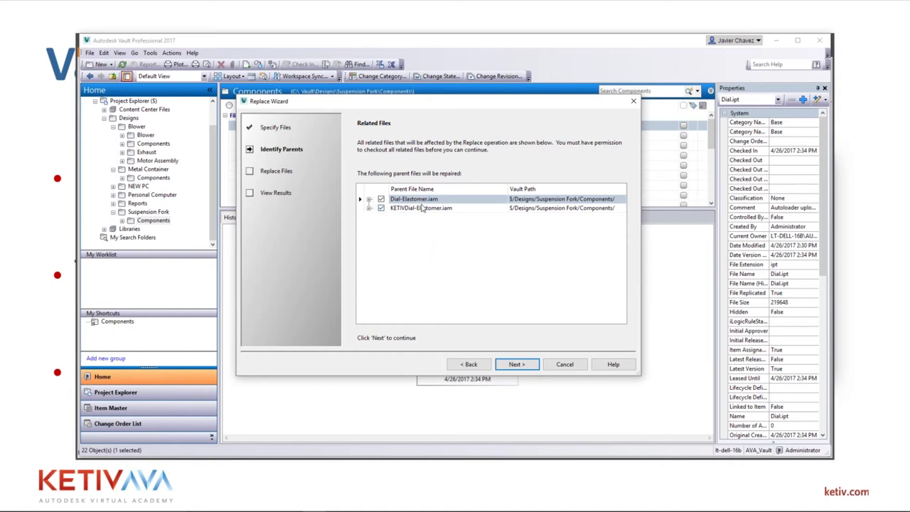
pyautogui.click(369, 199)
pyautogui.click(369, 216)
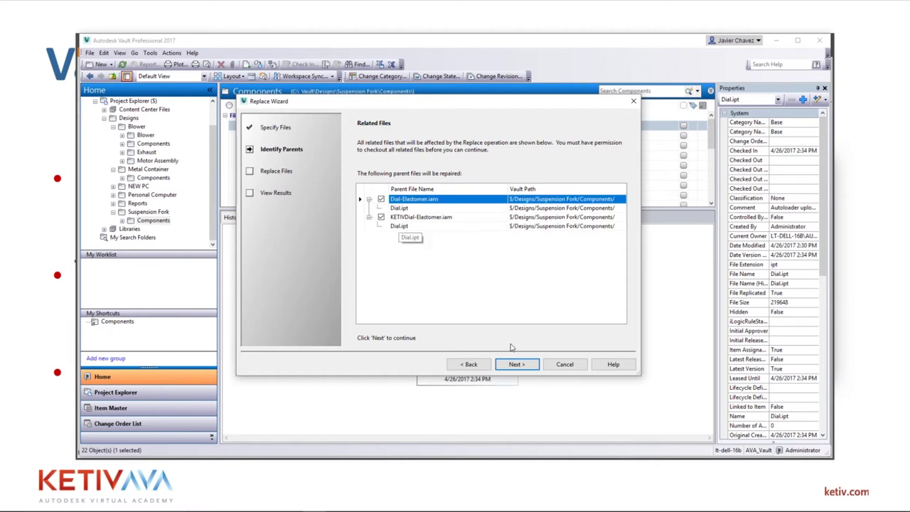
pyautogui.click(516, 364)
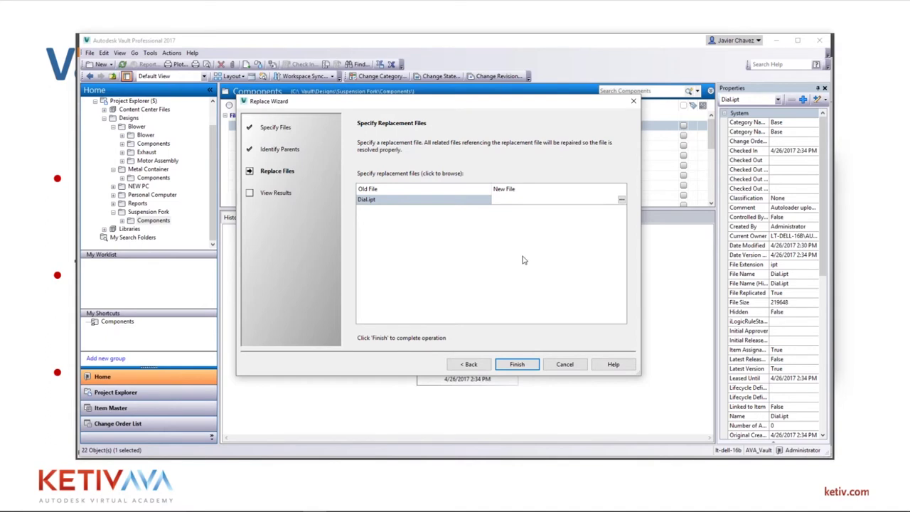
# Step: Bring the off-screen file selection dialog into view and choose NEW Dial.ipt from the Components folder as the replacement for Dial.ipt
pyautogui.click(621, 199)
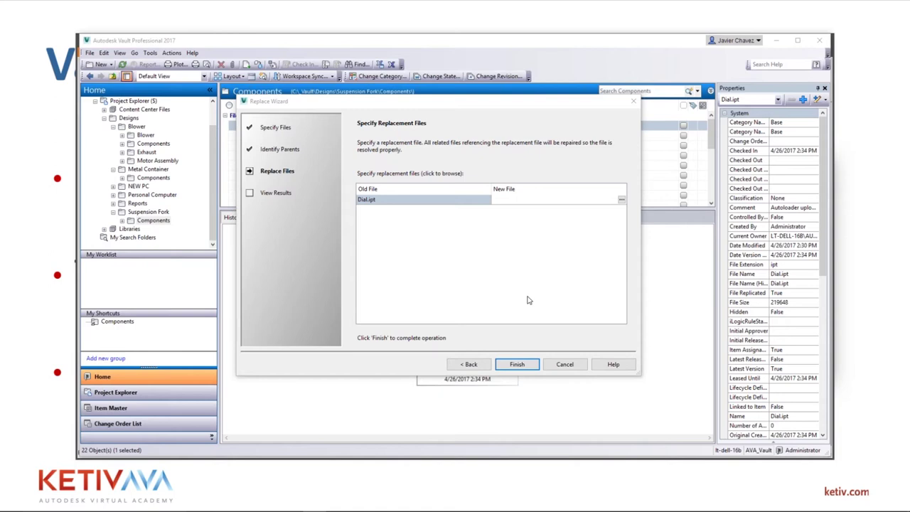
pyautogui.hotkey('alt', 'space')
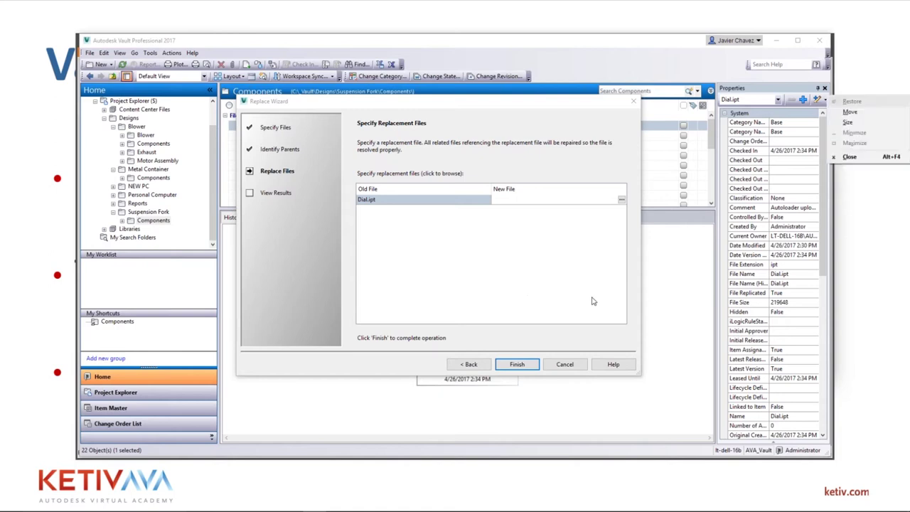
pyautogui.click(864, 121)
pyautogui.moveTo(853, 217); pyautogui.dragTo(582, 147)
pyautogui.scroll(-3, 590, 250)
pyautogui.scroll(-3, 590, 250)
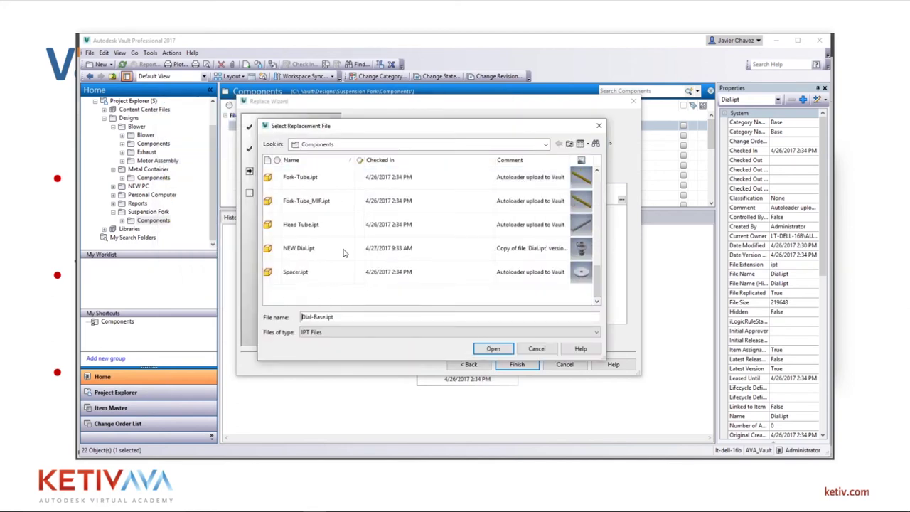
pyautogui.click(425, 250)
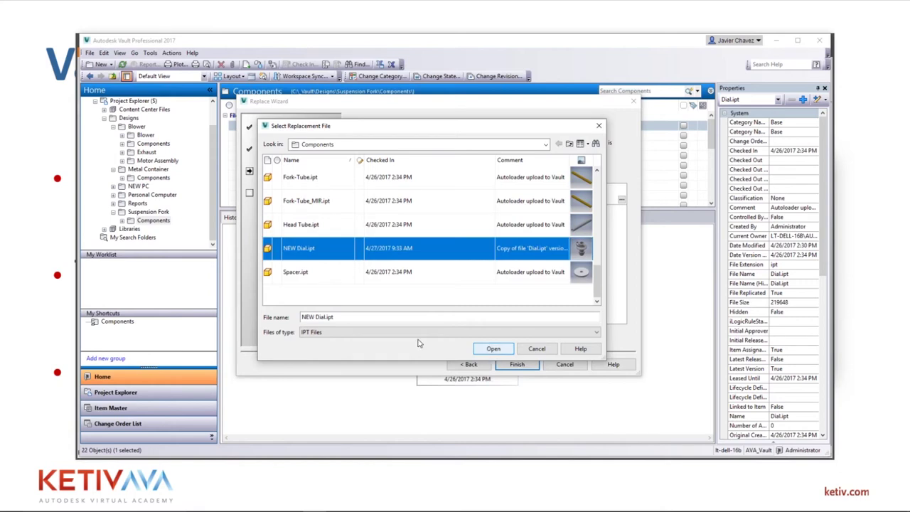
pyautogui.click(493, 350)
# Step: Run the replacement of Dial.ipt, accept the potential data loss, and close the Replace Wizard
pyautogui.click(512, 365)
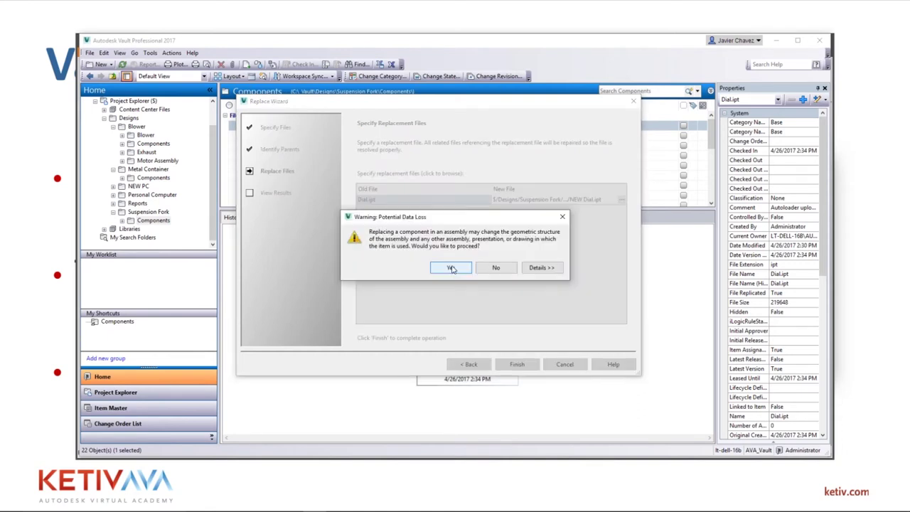
pyautogui.click(450, 268)
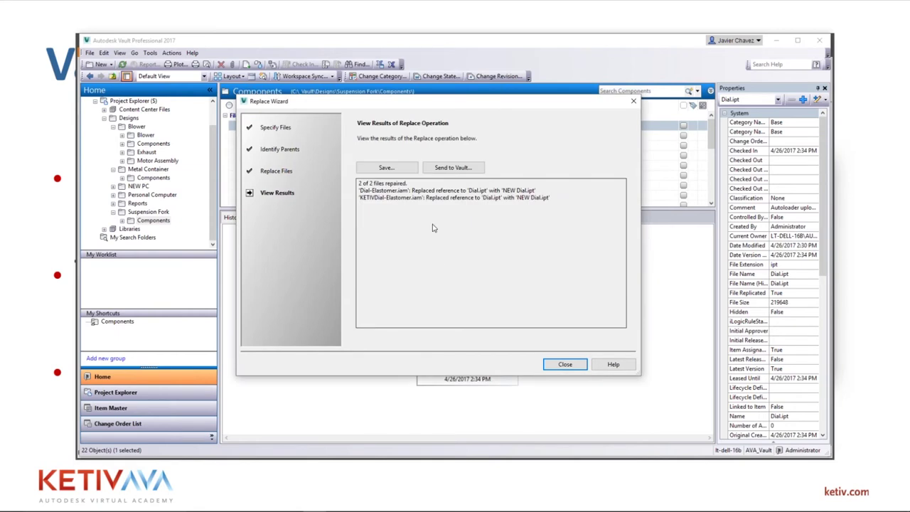
pyautogui.click(560, 366)
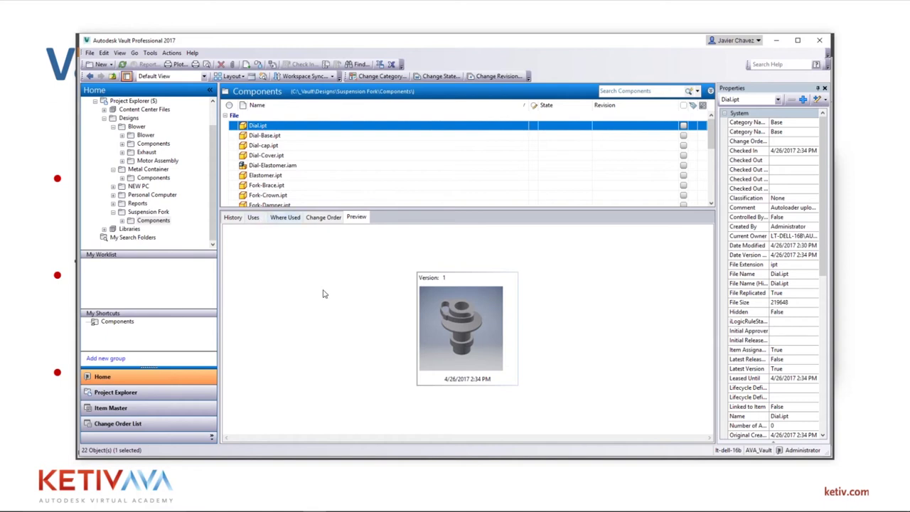
# Step: Check where Dial.ipt and NEW Dial.ipt are used, expanding the parent assemblies of NEW Dial.ipt
pyautogui.click(284, 217)
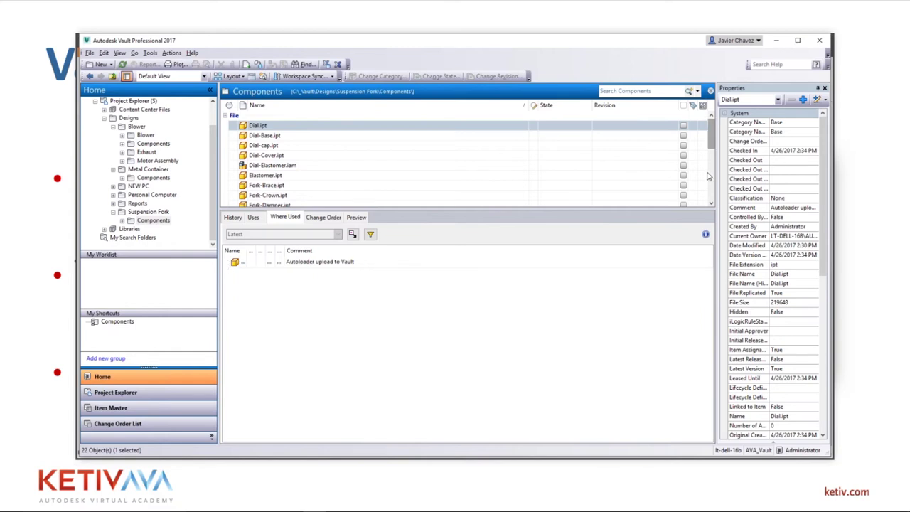
pyautogui.scroll(-4, 709, 204)
pyautogui.scroll(-1, 708, 204)
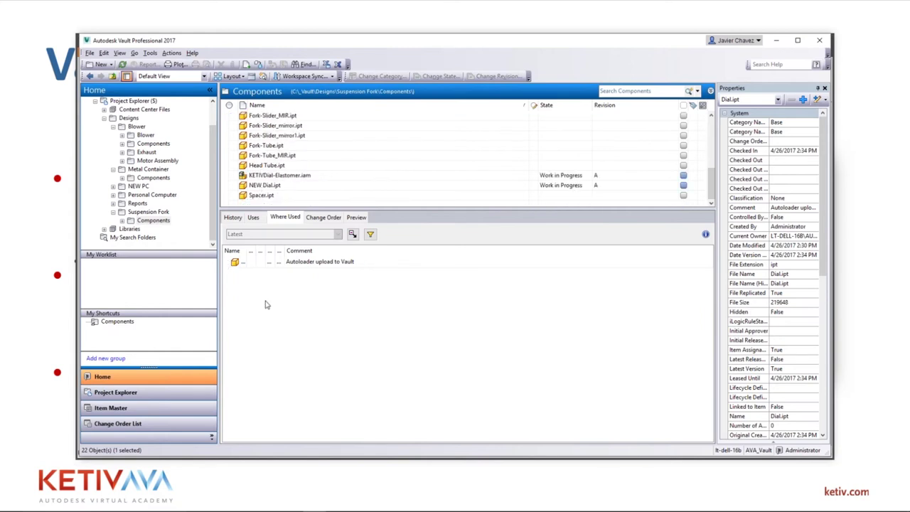
pyautogui.click(264, 184)
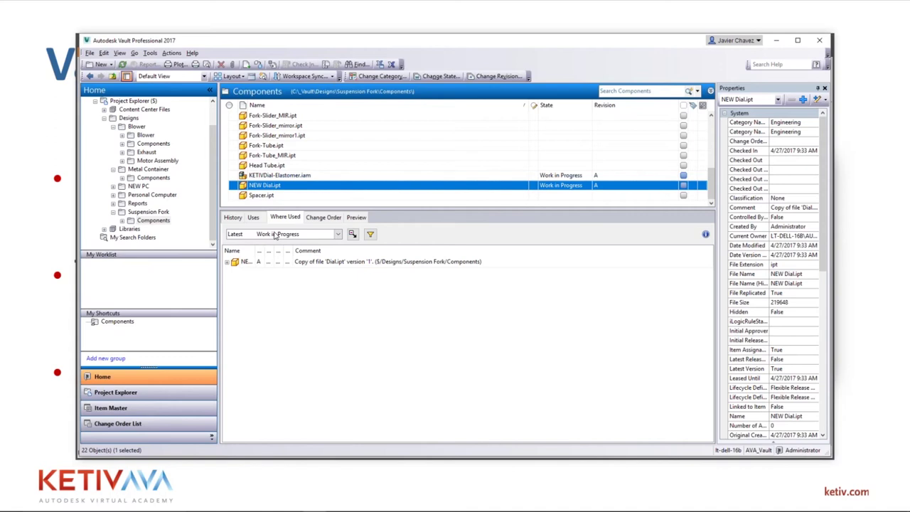
pyautogui.click(227, 261)
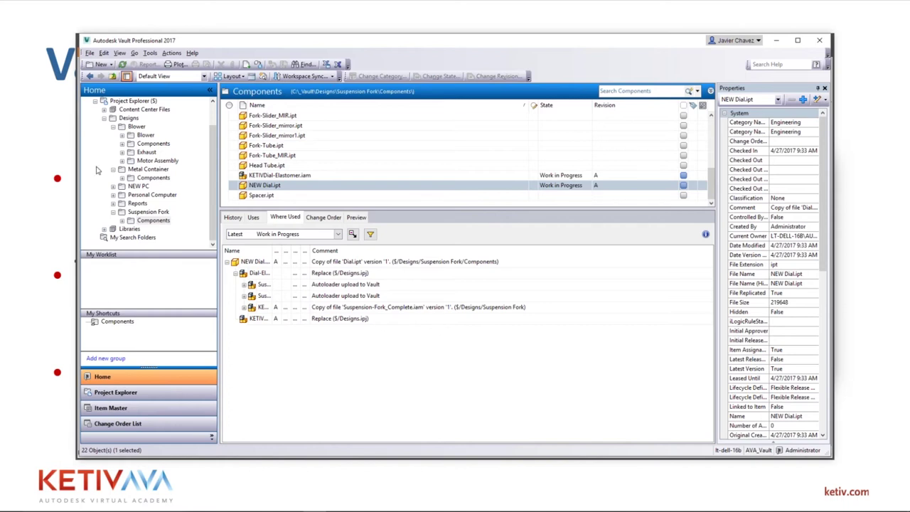
# Step: Open the Personal Computer folder, enlarge its file list, and start Pack and Go for Inventor PC Case.idw
pyautogui.click(153, 194)
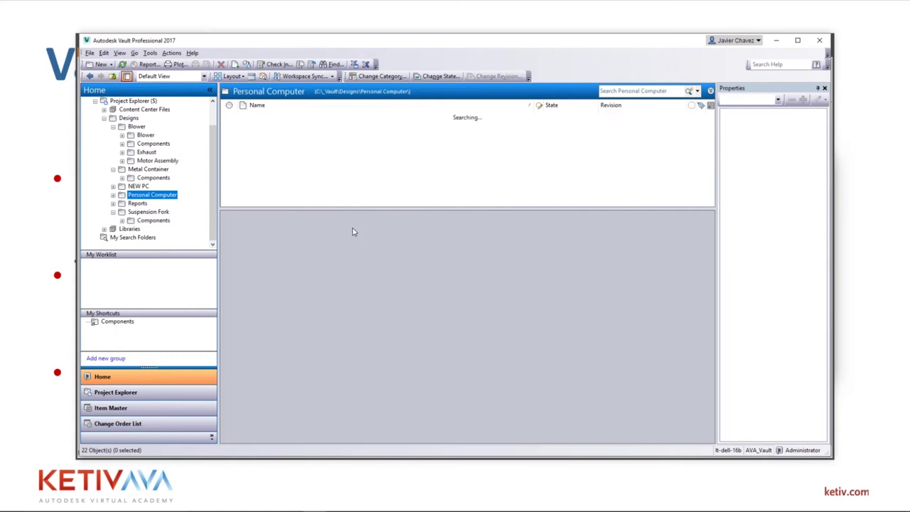
pyautogui.moveTo(333, 206); pyautogui.dragTo(334, 296)
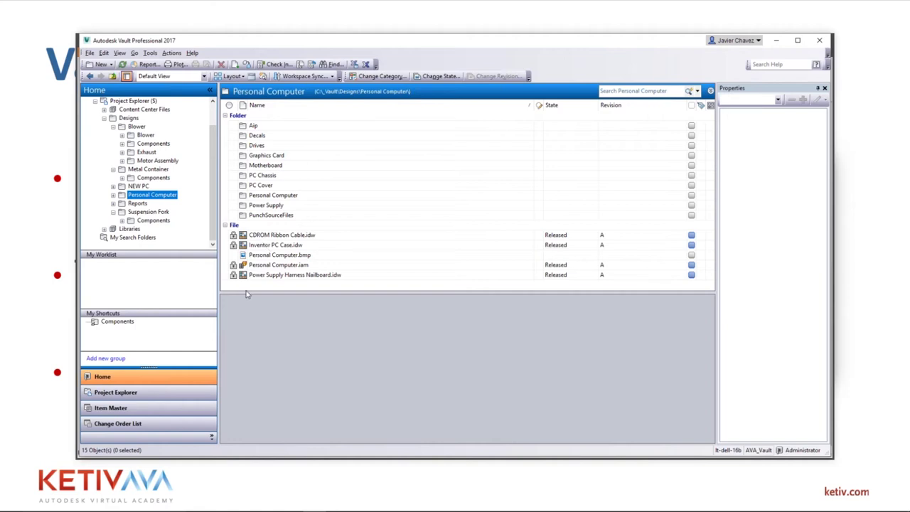
pyautogui.click(266, 245)
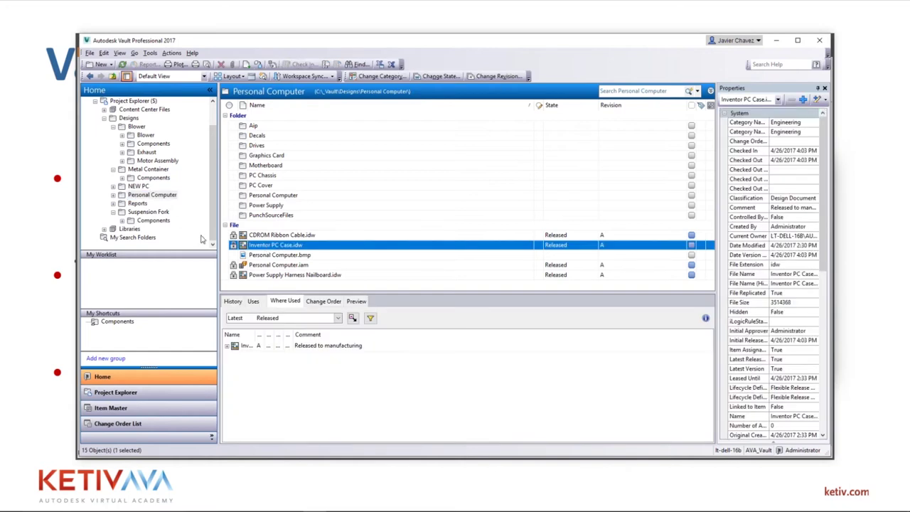
pyautogui.click(90, 53)
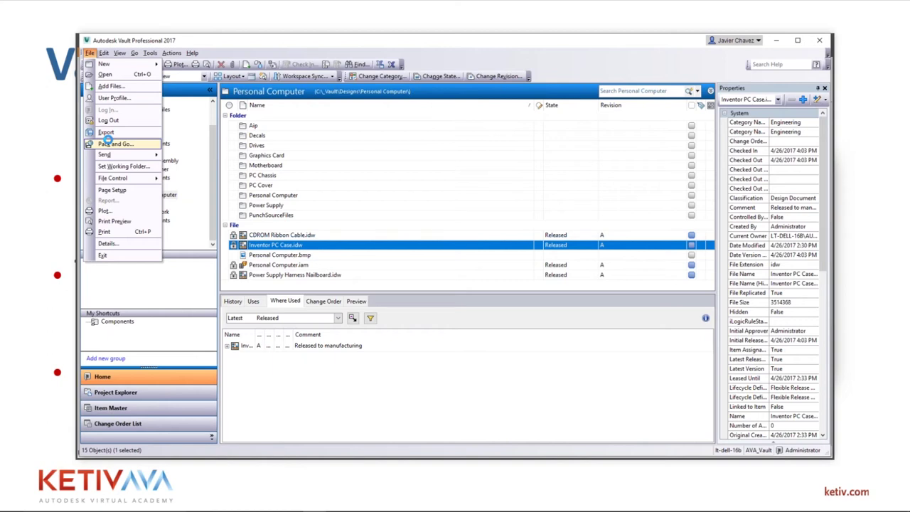
pyautogui.click(109, 144)
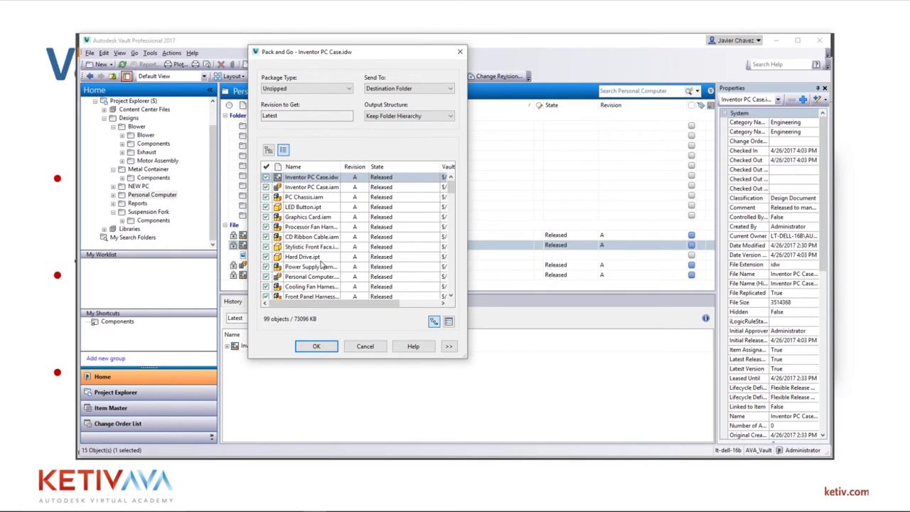
# Step: Look through the files to be packed and set Pack and Go to include related documentation
pyautogui.click(444, 197)
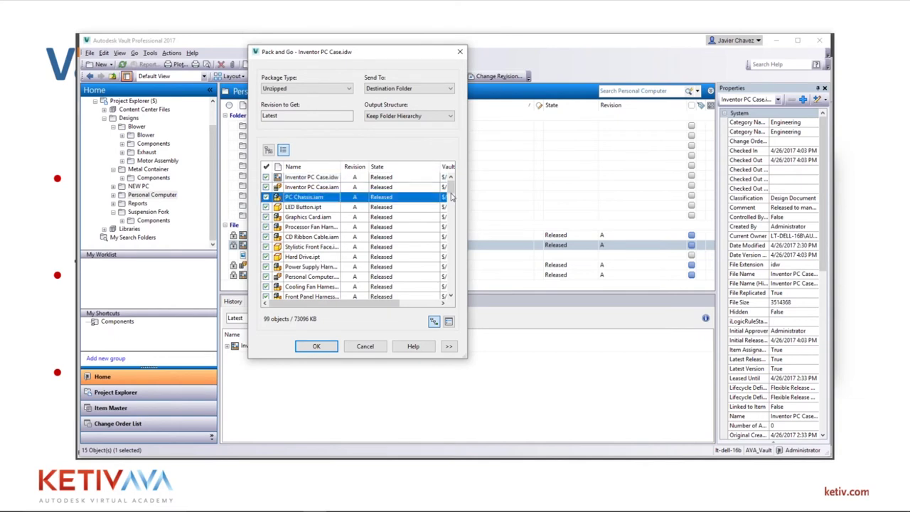
pyautogui.click(439, 237)
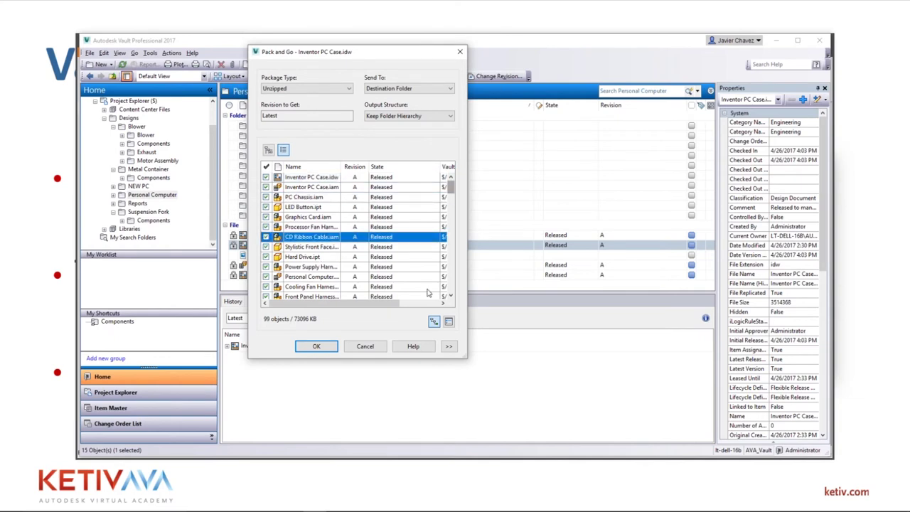
pyautogui.scroll(-20, 422, 189)
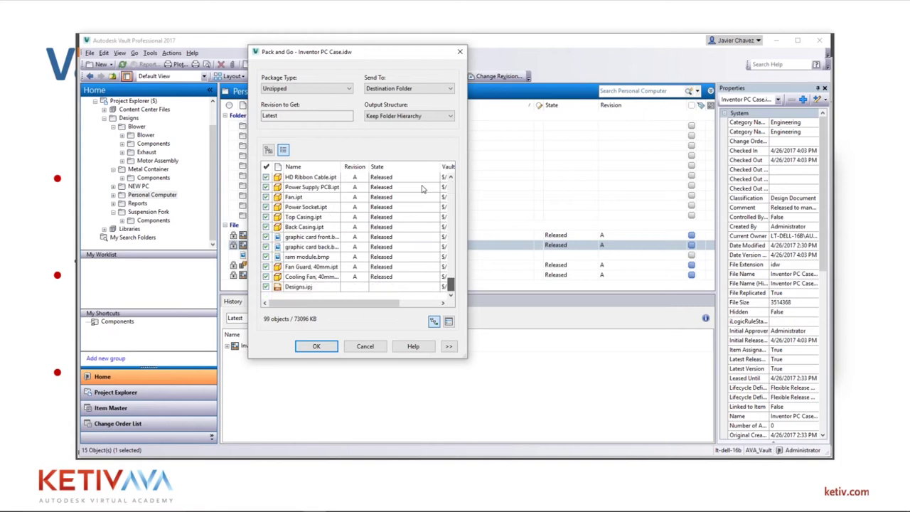
pyautogui.scroll(20, 356, 213)
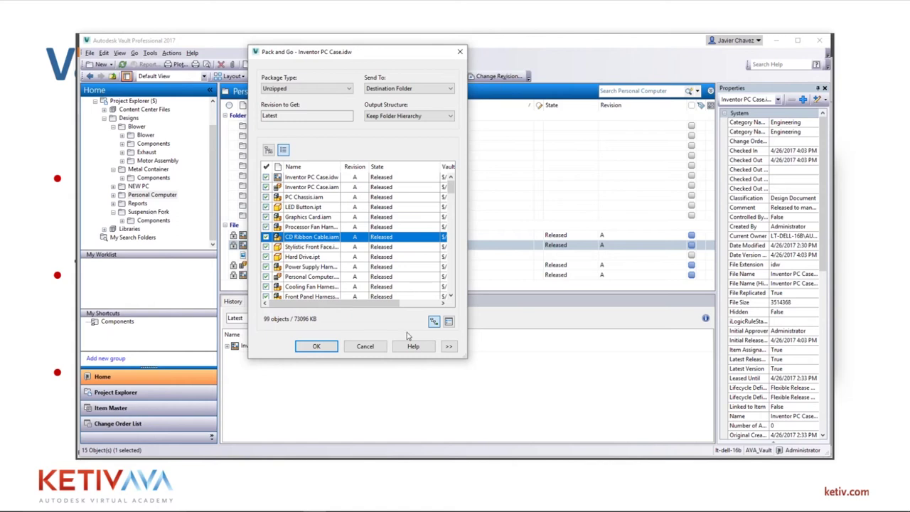
pyautogui.click(449, 322)
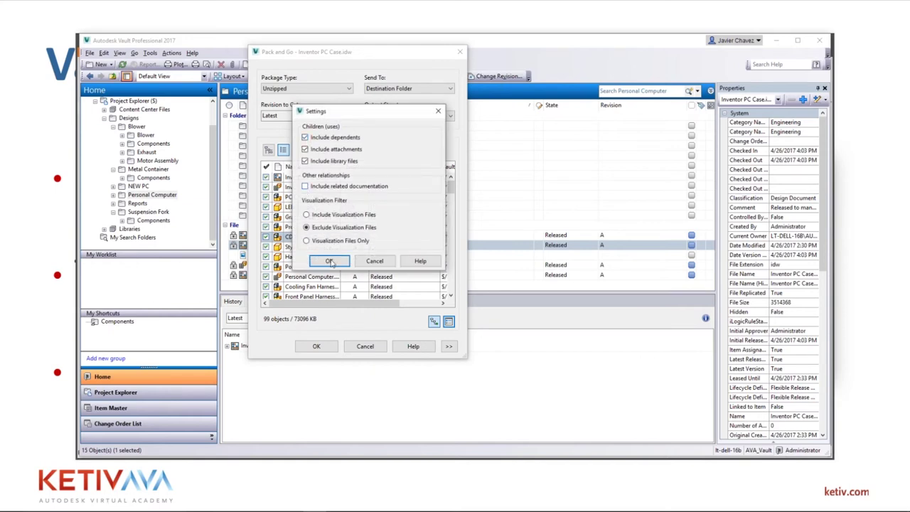
pyautogui.hotkey('alt', 'r')
pyautogui.press('Return')
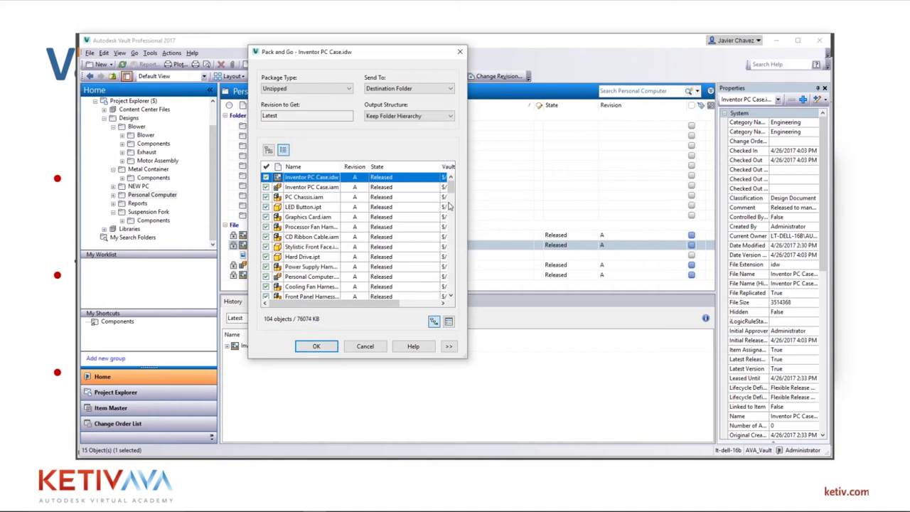
# Step: Examine the Pack and Go file list for the related drawings and select the power supply harness drawing
pyautogui.scroll(-5, 449, 206)
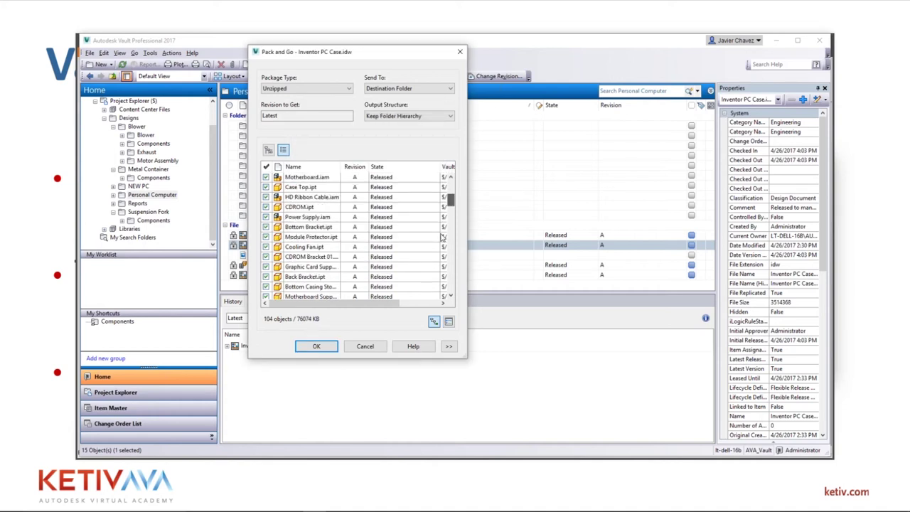
pyautogui.scroll(-5, 442, 237)
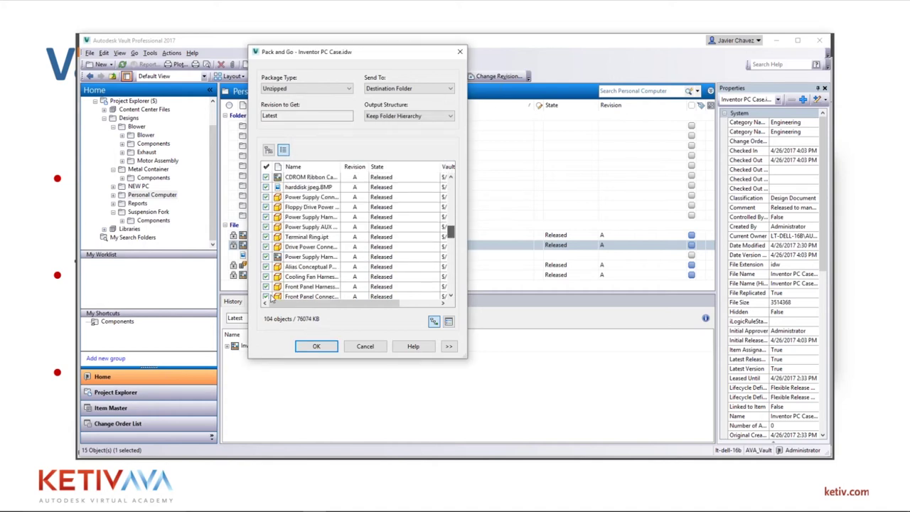
pyautogui.click(295, 236)
pyautogui.click(289, 258)
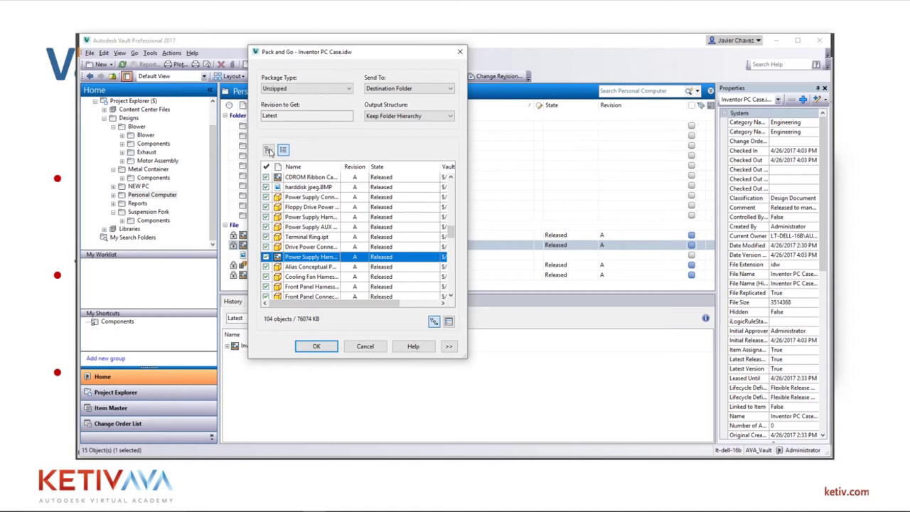
# Step: Confirm Pack and Go for Inventor PC Case.idw with the listed files and select the Personal Computer folder
pyautogui.moveTo(282, 56); pyautogui.dragTo(280, 78)
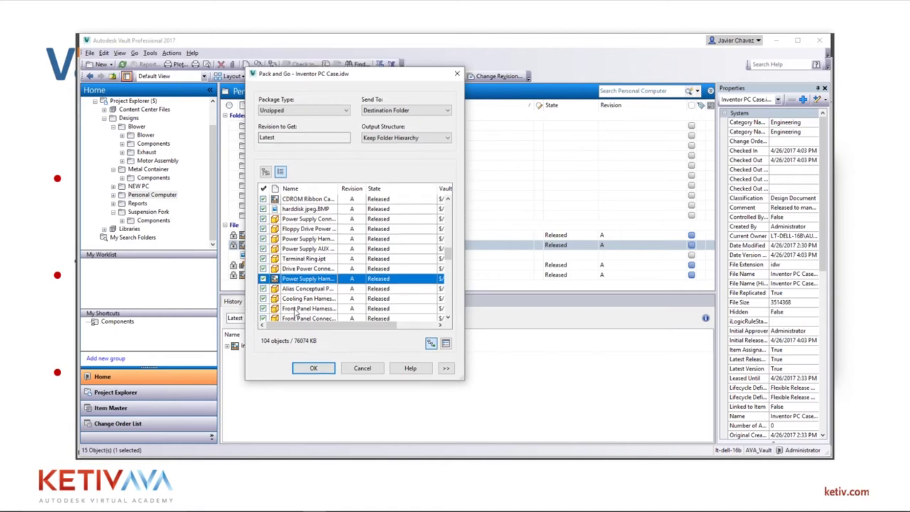
pyautogui.click(313, 368)
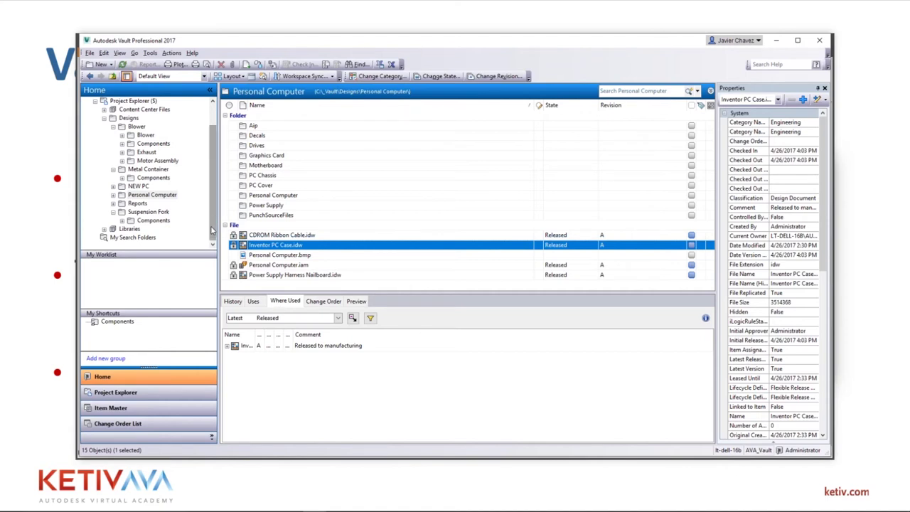
pyautogui.click(162, 195)
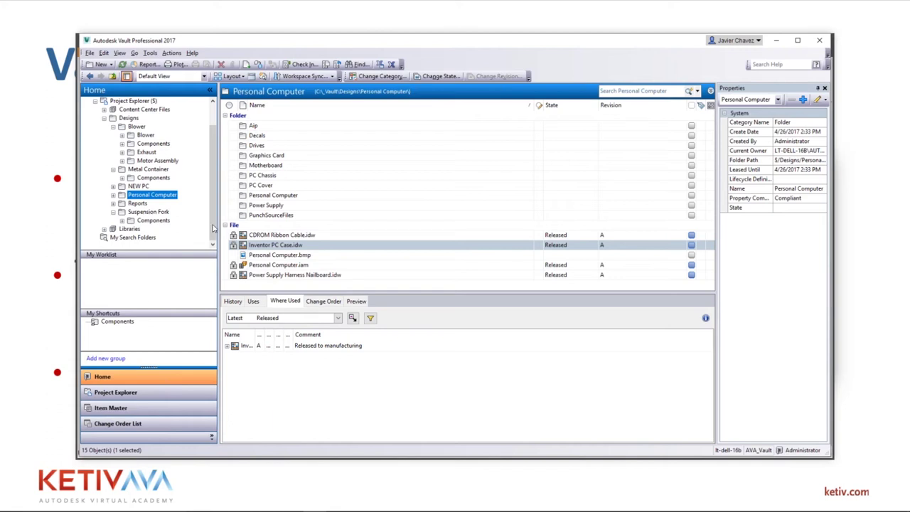
# Step: Delete the Personal Computer subfolder and all its contents from the NEW PC folder
pyautogui.click(137, 186)
pyautogui.rightClick(263, 126)
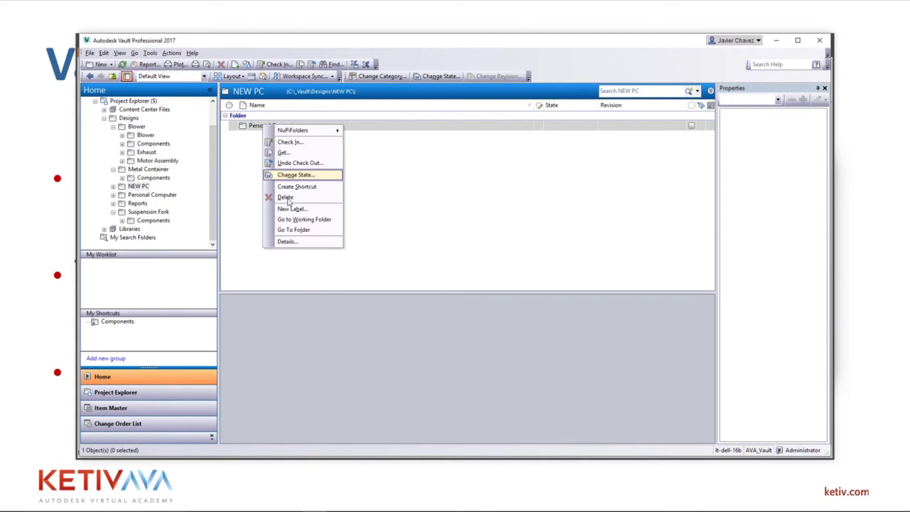
pyautogui.click(285, 197)
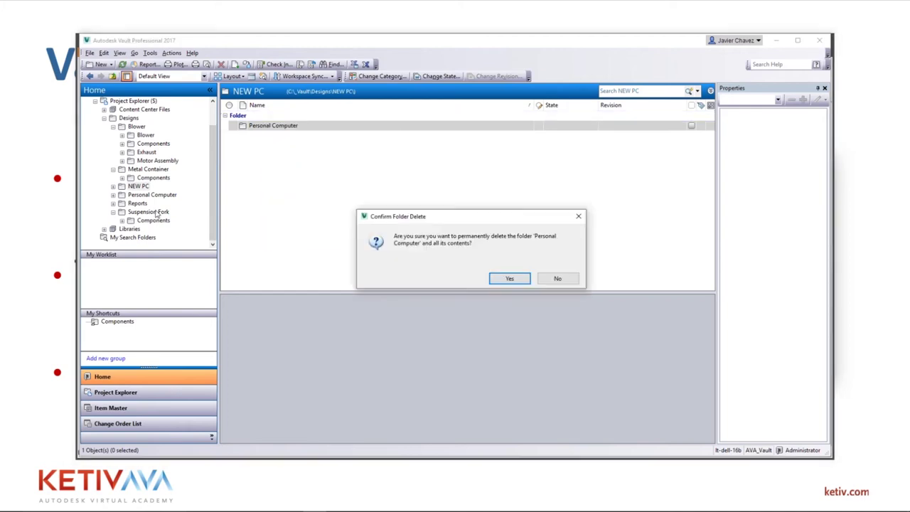
pyautogui.click(541, 277)
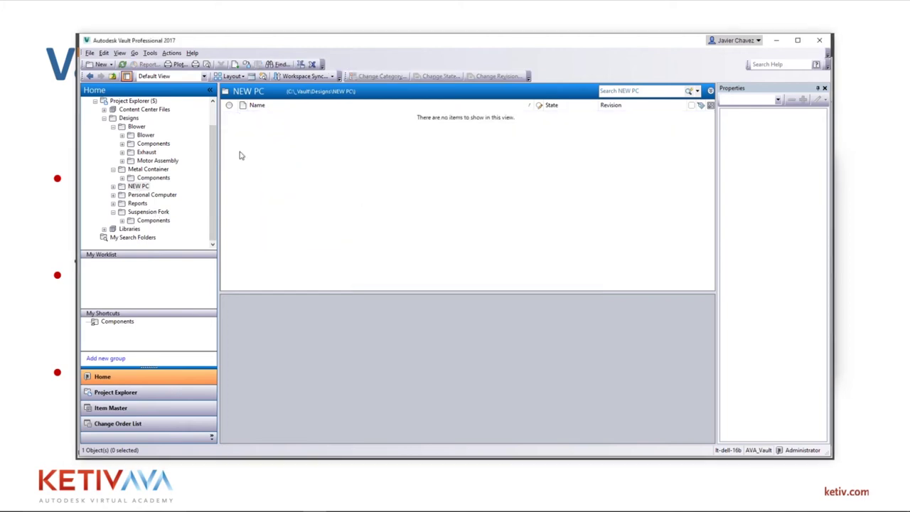
# Step: Copy the folder structure of the Personal Computer folder under Designs with NuPiFolders
pyautogui.click(152, 196)
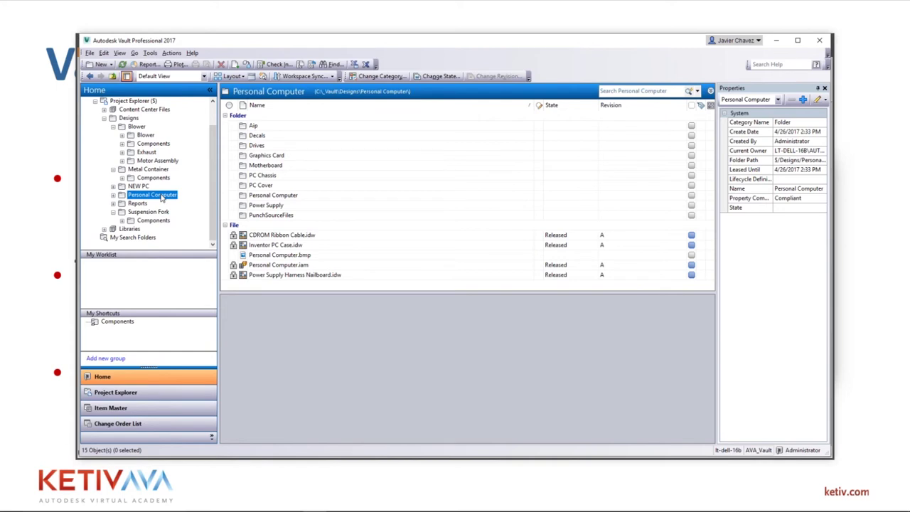
pyautogui.rightClick(162, 198)
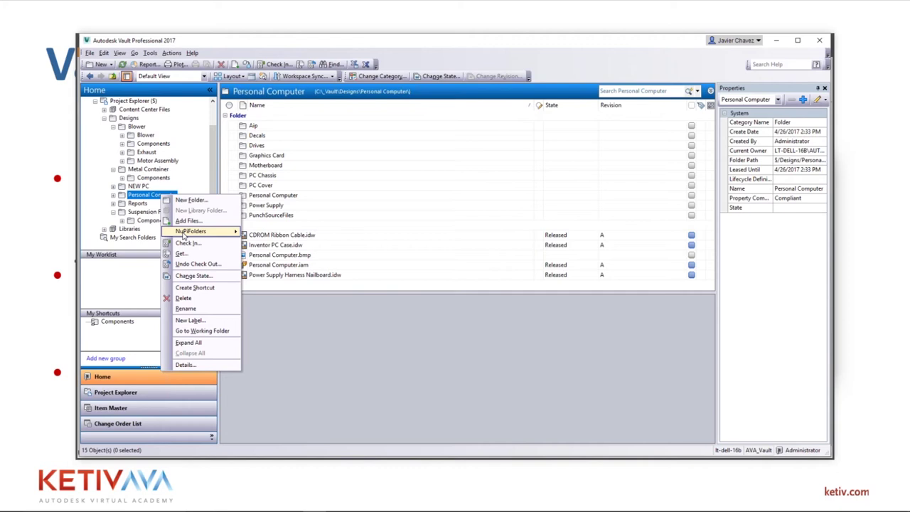
pyautogui.moveTo(183, 235)
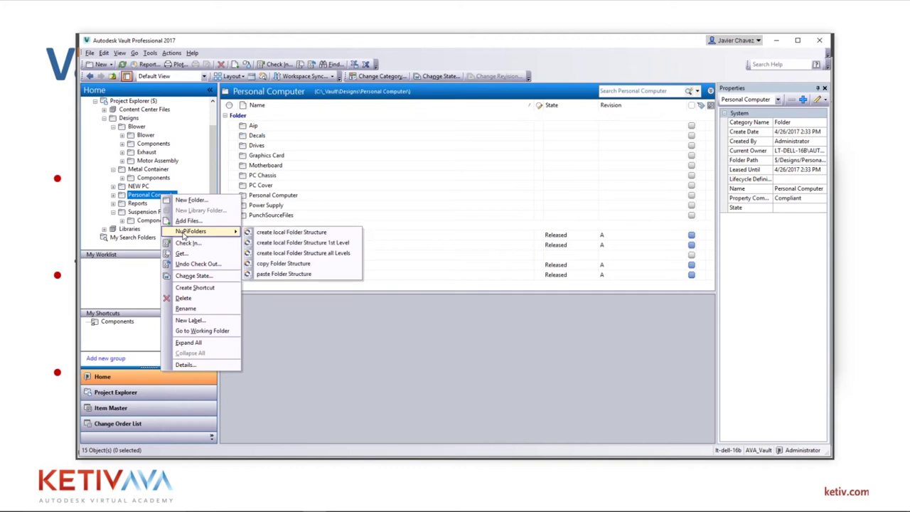
pyautogui.click(271, 273)
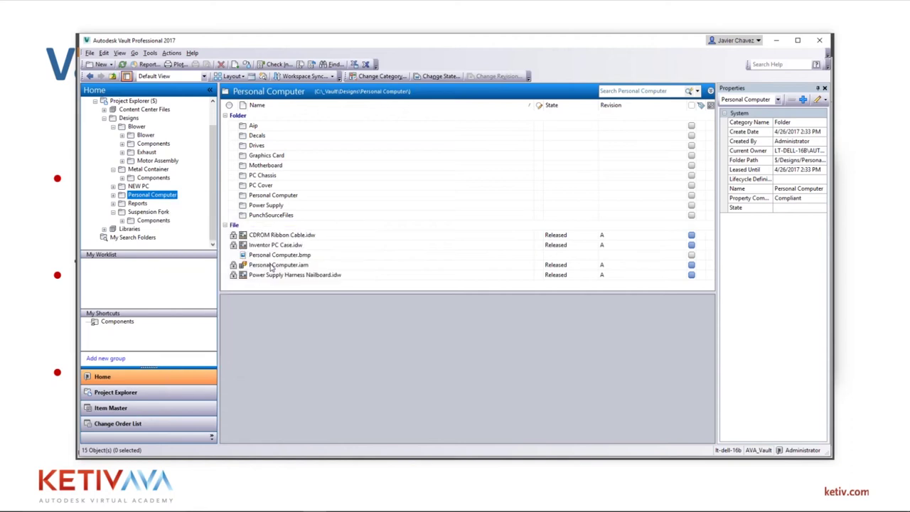
# Step: Paste the copied folder structure into the NEW PC folder with NuPiFolders and open its Personal Computer subfolder
pyautogui.click(138, 186)
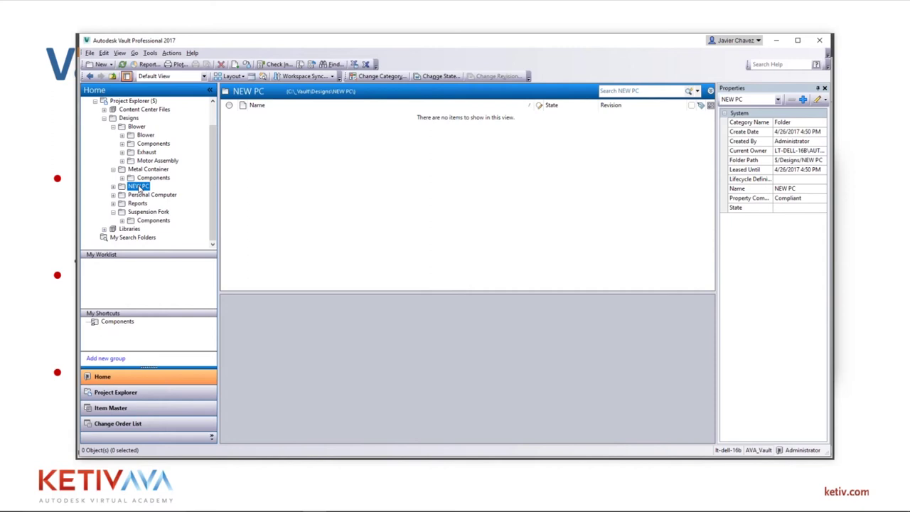
pyautogui.rightClick(139, 187)
pyautogui.moveTo(160, 223)
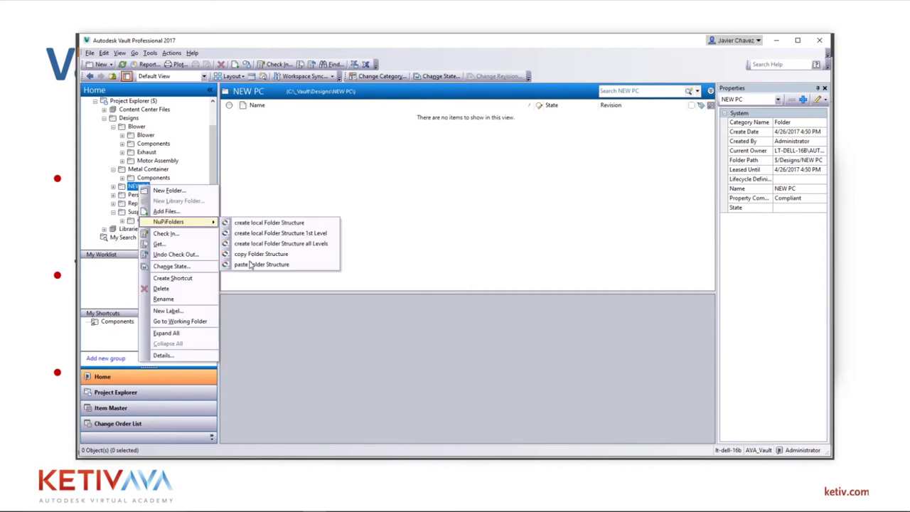
pyautogui.click(251, 264)
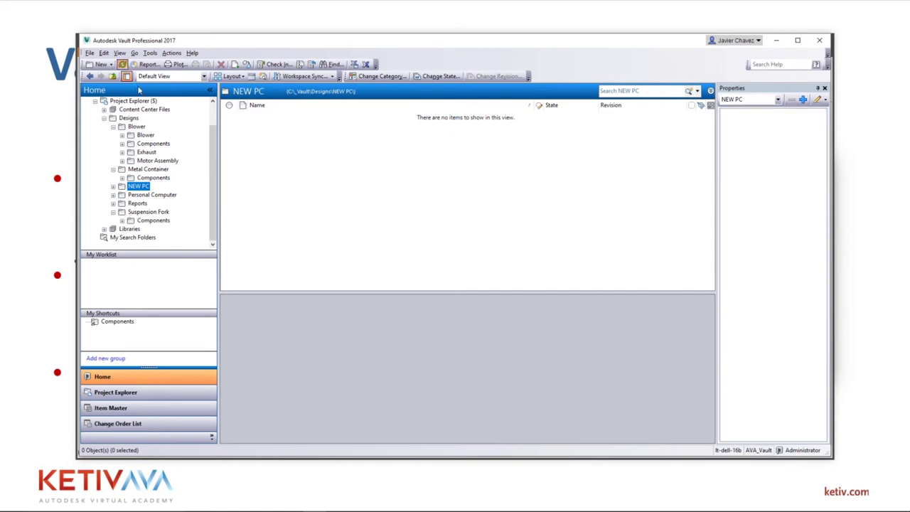
pyautogui.doubleClick(257, 126)
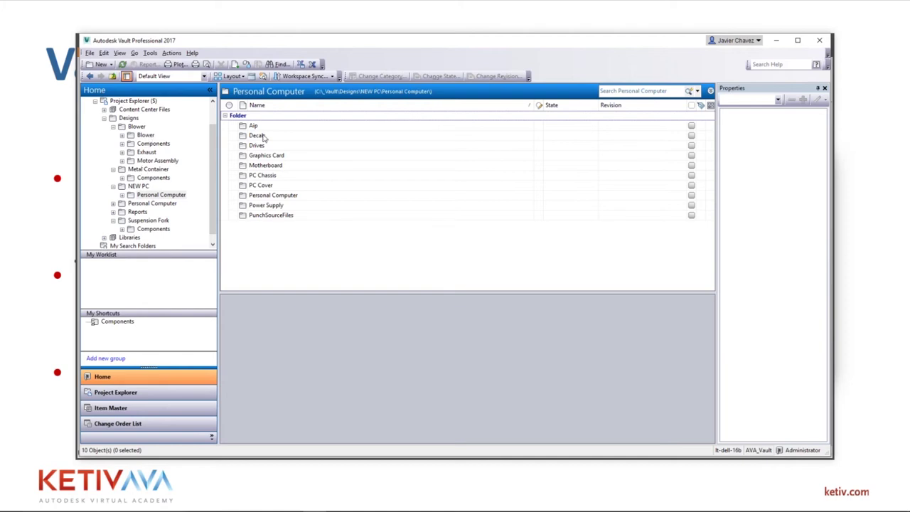
# Step: Open the Components folder of the Blower design and check the commands available for ac-motor.ipt
pyautogui.click(146, 135)
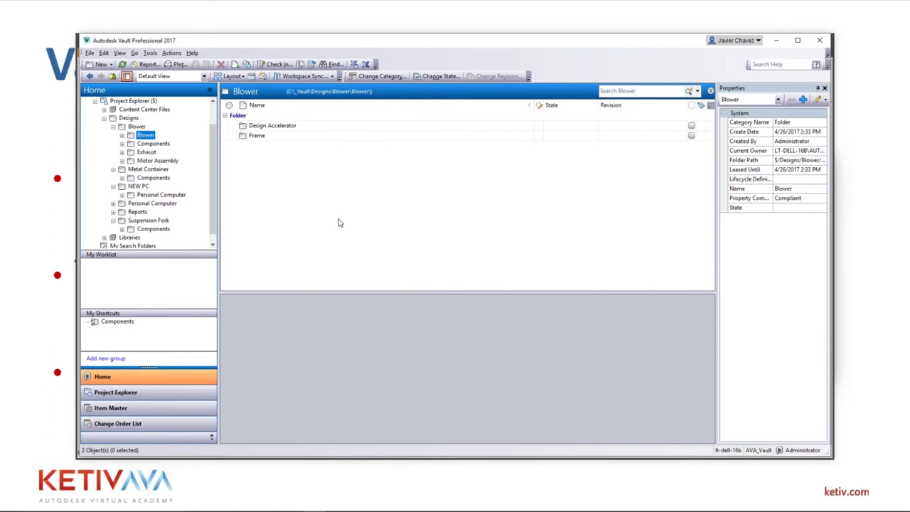
pyautogui.press('Down')
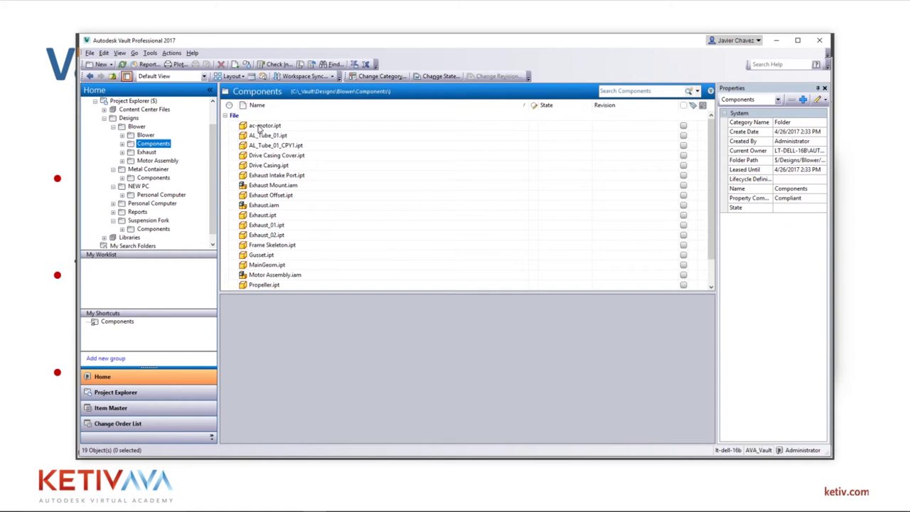
pyautogui.rightClick(260, 127)
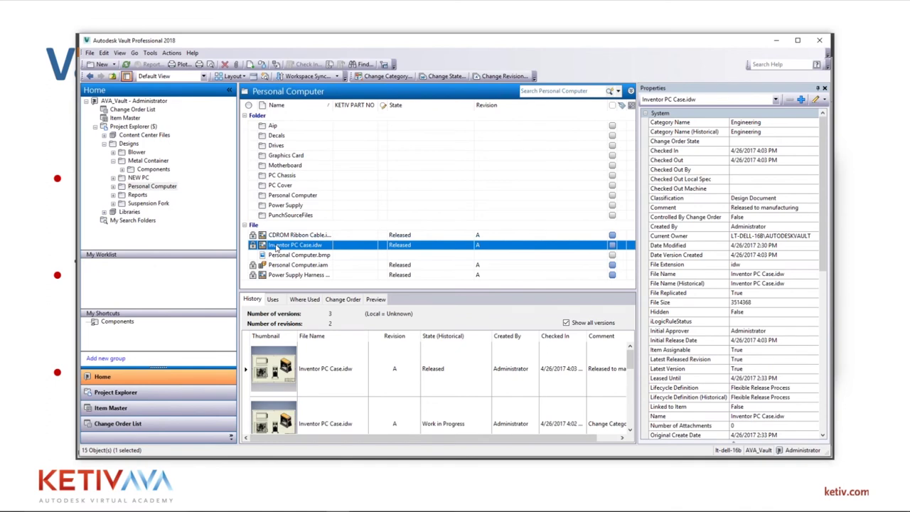
# Step: In Vault Professional 2018, check the commands offered for Inventor PC Case.idw and the Metal Container part ebox.ipt, and minimize the program
pyautogui.rightClick(276, 246)
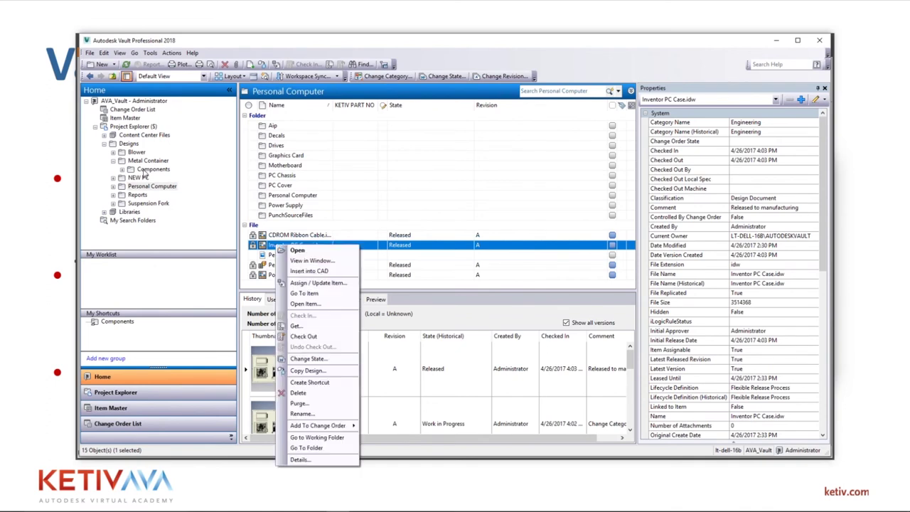
pyautogui.click(142, 169)
pyautogui.rightClick(280, 137)
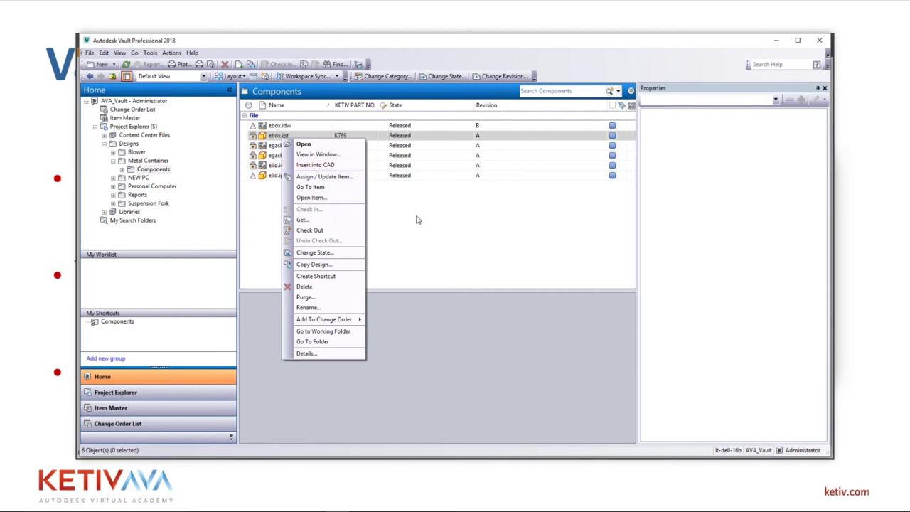
pyautogui.click(326, 223)
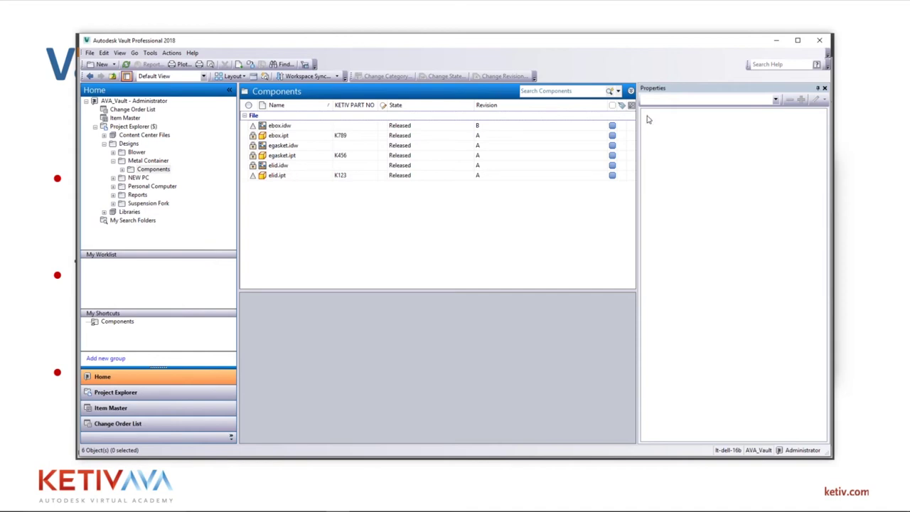
pyautogui.click(778, 41)
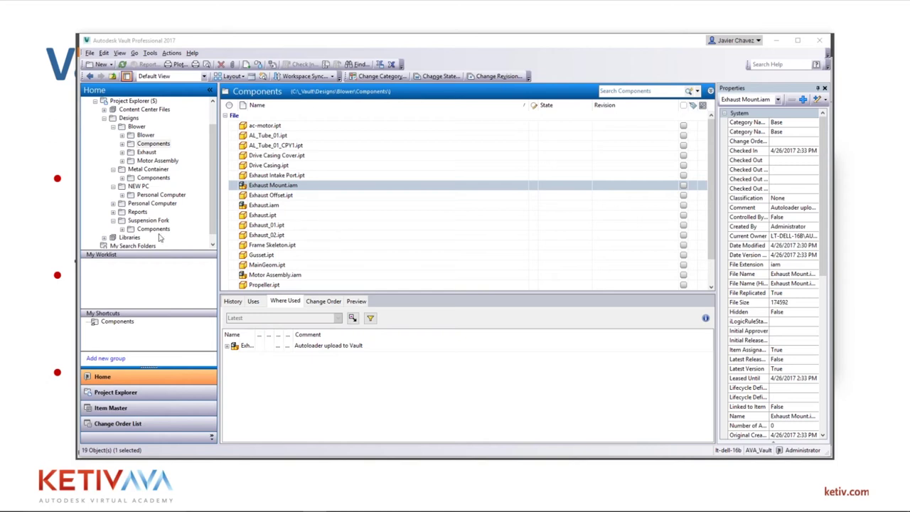
# Step: From the Components shortcut in Vault Professional 2017, compare revision B of the ebox.idw drawing with its (null) revision
pyautogui.click(116, 321)
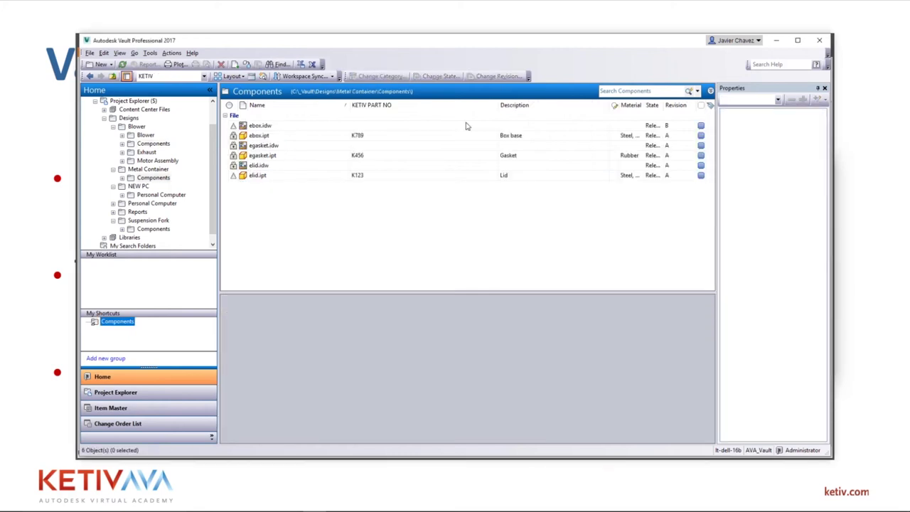
pyautogui.click(258, 125)
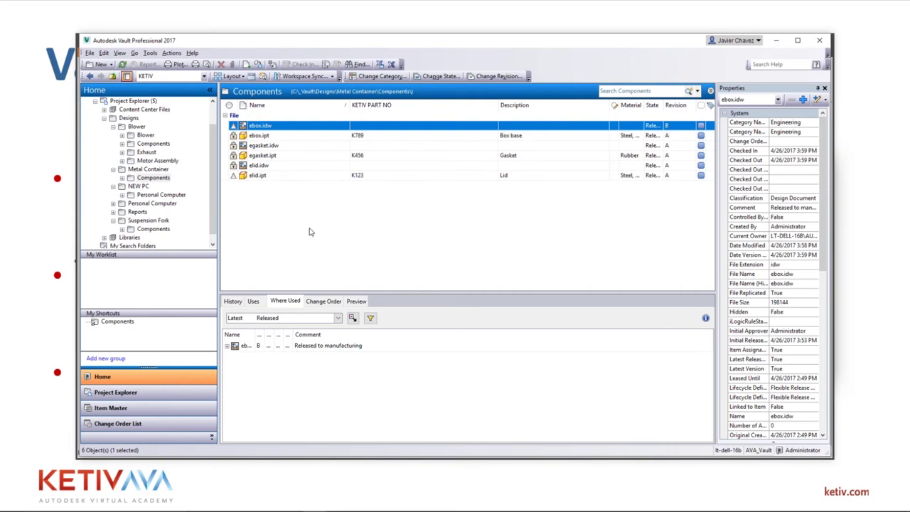
pyautogui.rightClick(260, 128)
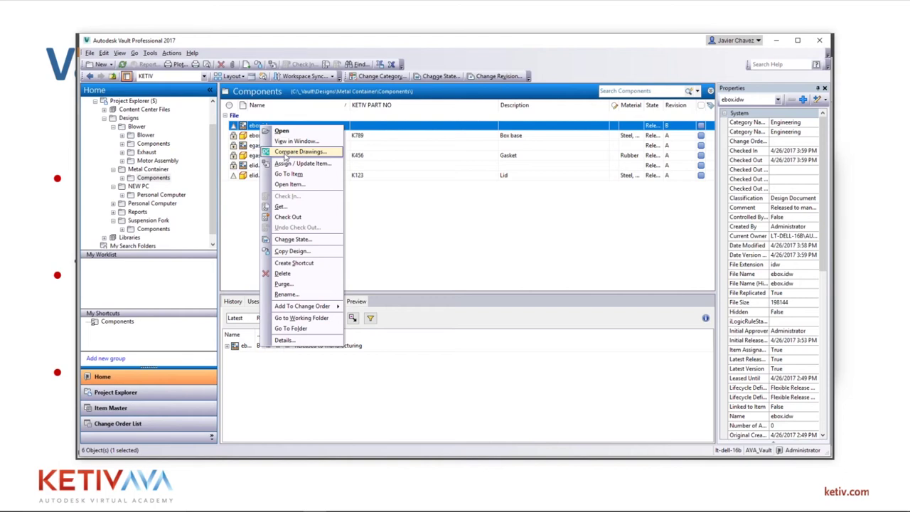
pyautogui.click(287, 153)
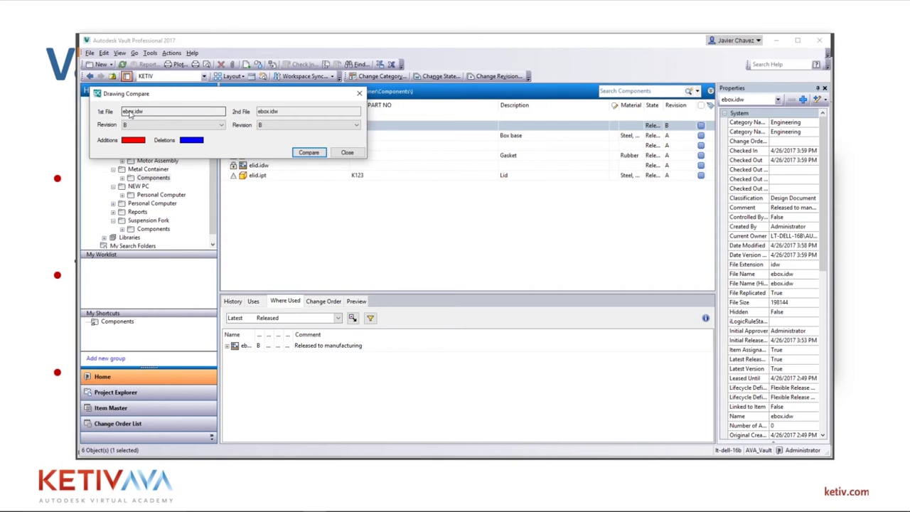
pyautogui.click(329, 126)
pyautogui.click(284, 133)
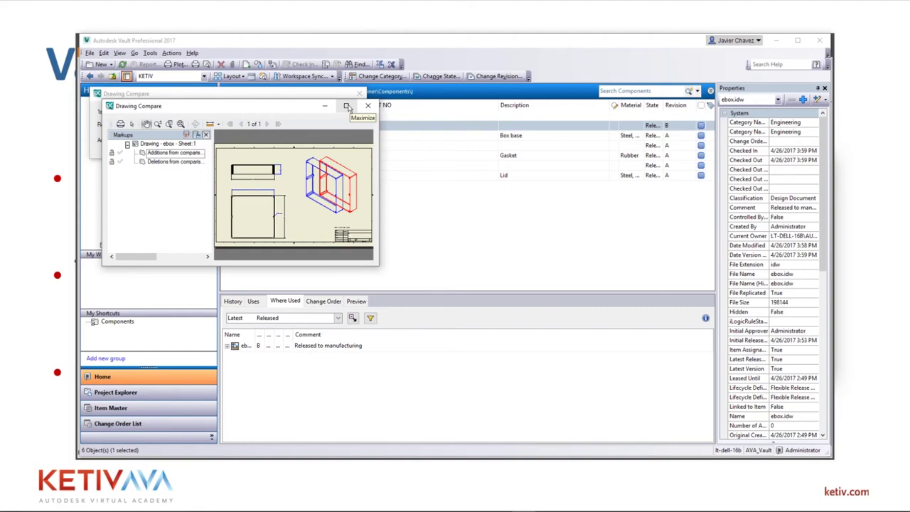
# Step: Examine the ebox drawing comparison at full screen size and close the comparison and its setup dialog
pyautogui.click(347, 107)
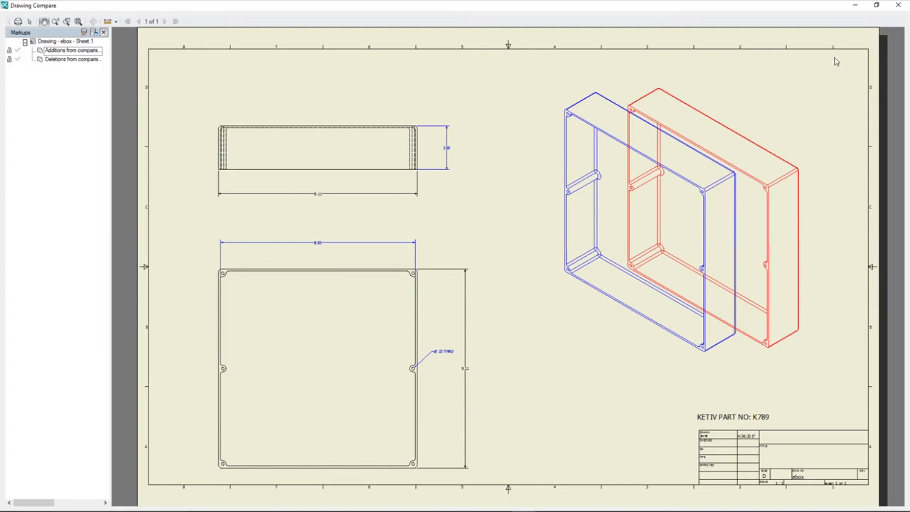
pyautogui.click(898, 5)
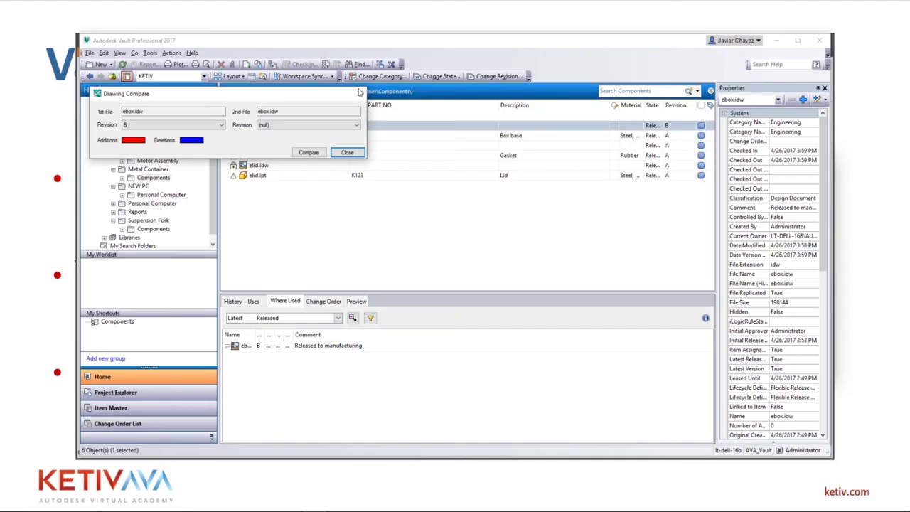
pyautogui.click(357, 92)
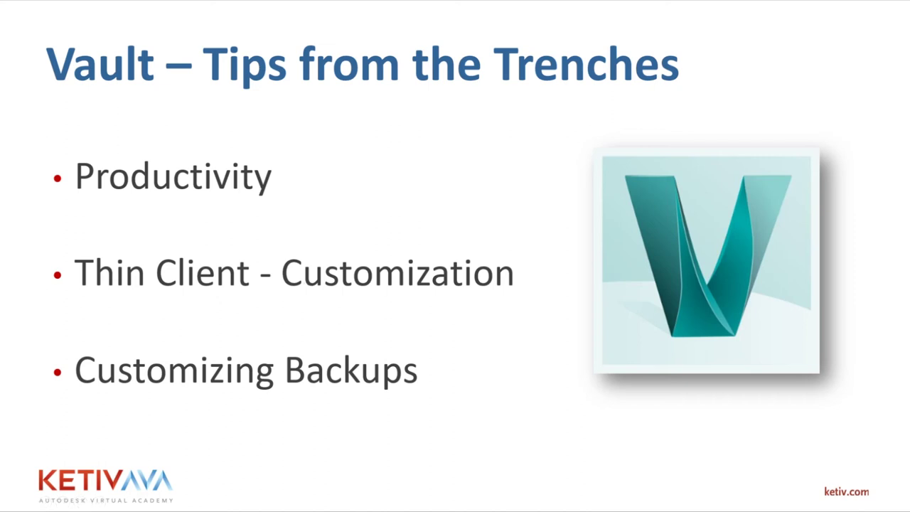
pyautogui.press('Right')
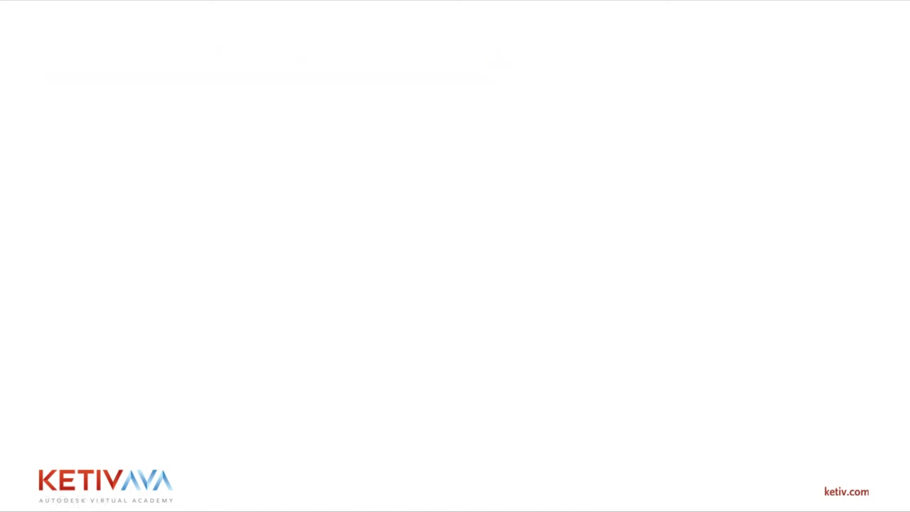
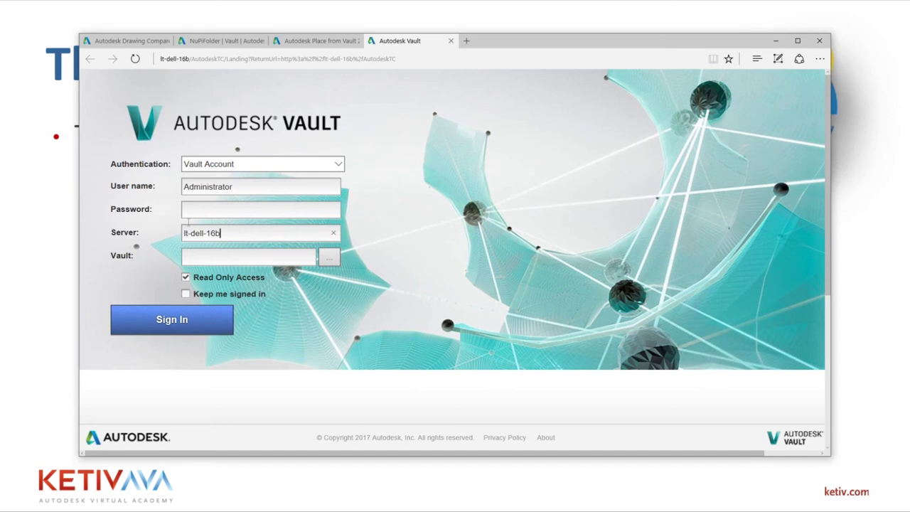
# Step: In the browser's Vault thin client, choose the AVA_Vault vault and sign in with read-only access
pyautogui.click(330, 257)
pyautogui.click(567, 319)
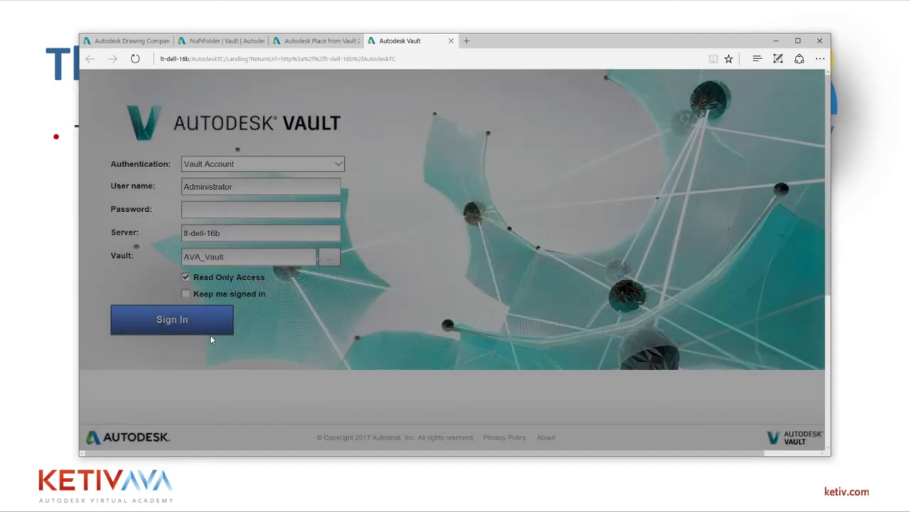
pyautogui.click(169, 321)
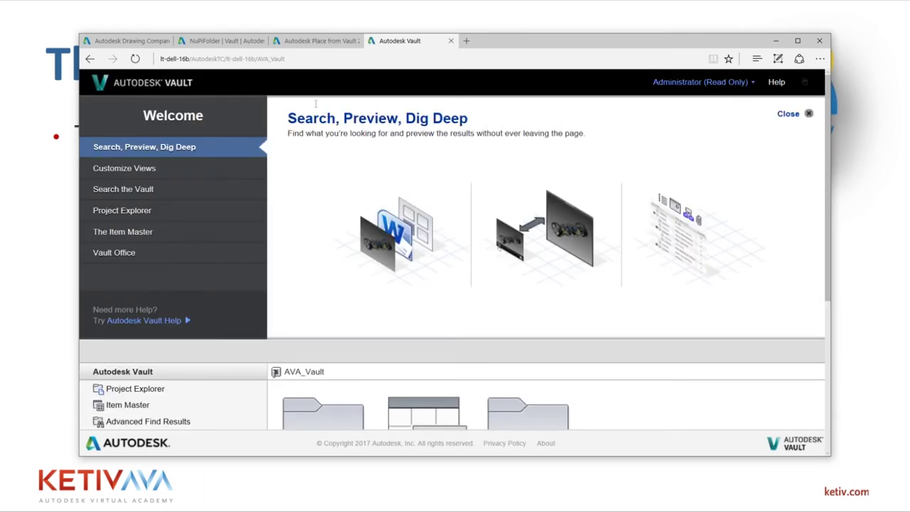
# Step: Copy the web address of the AVA_Vault start page
pyautogui.hotkey('ctrl', 'l')
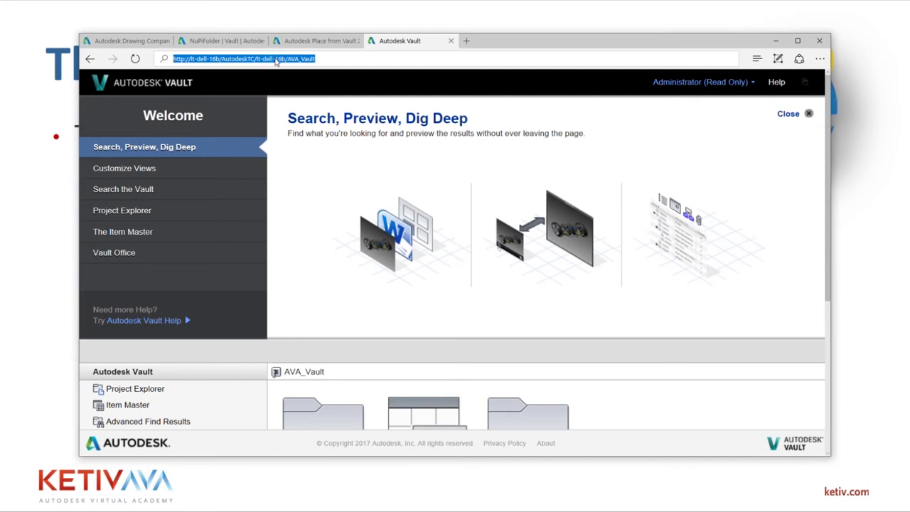
pyautogui.rightClick(243, 62)
pyautogui.click(255, 86)
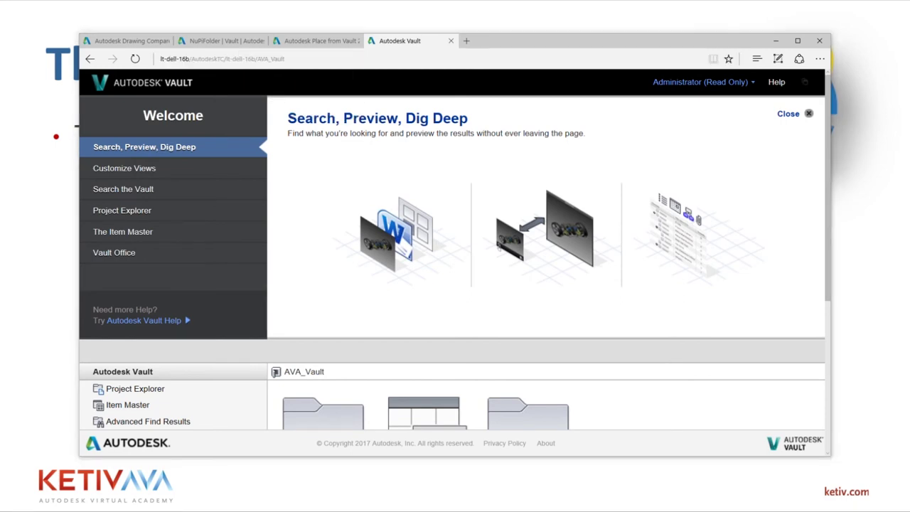
# Step: In the browser, sign out of the Vault thin client, close its tab and return to the slide show
pyautogui.hotkey('alt', 'Tab')
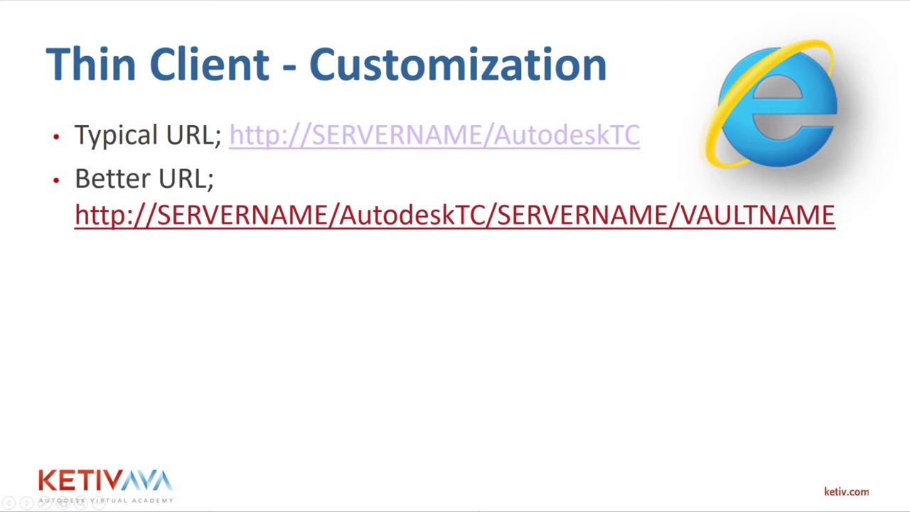
pyautogui.press('super')
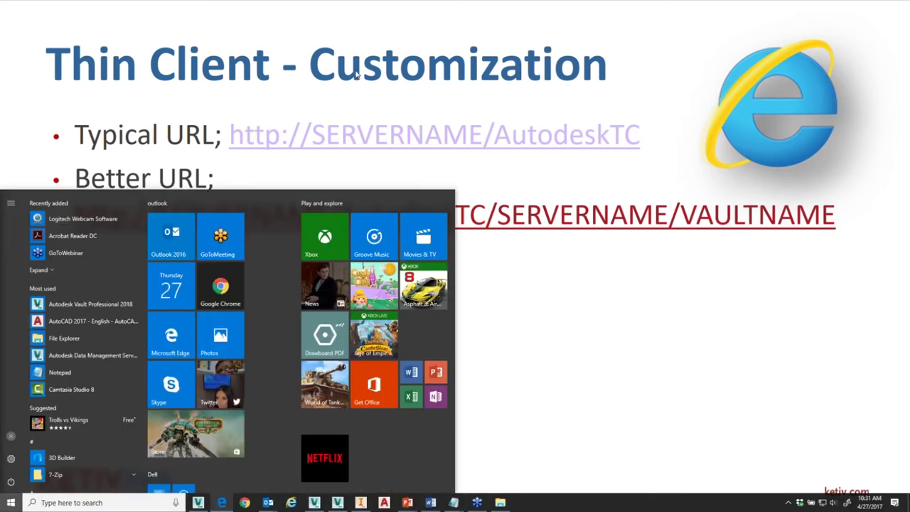
pyautogui.click(220, 503)
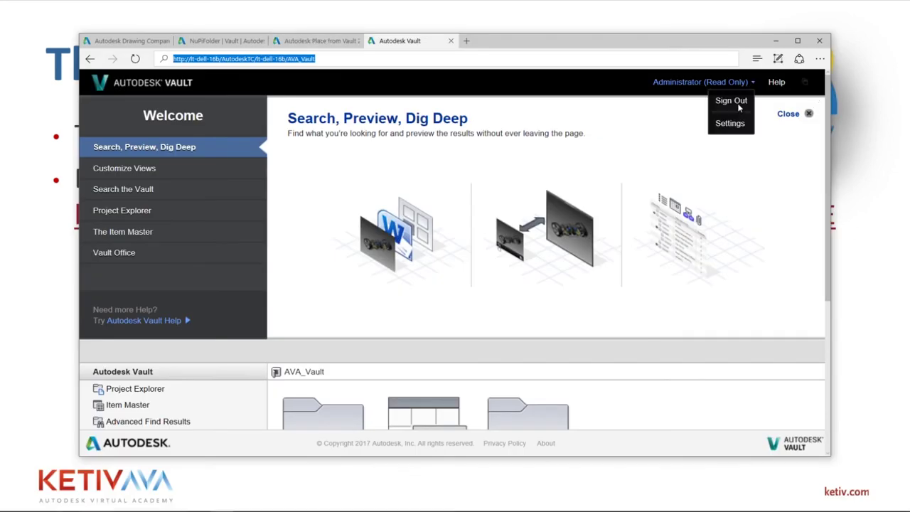
pyautogui.click(732, 102)
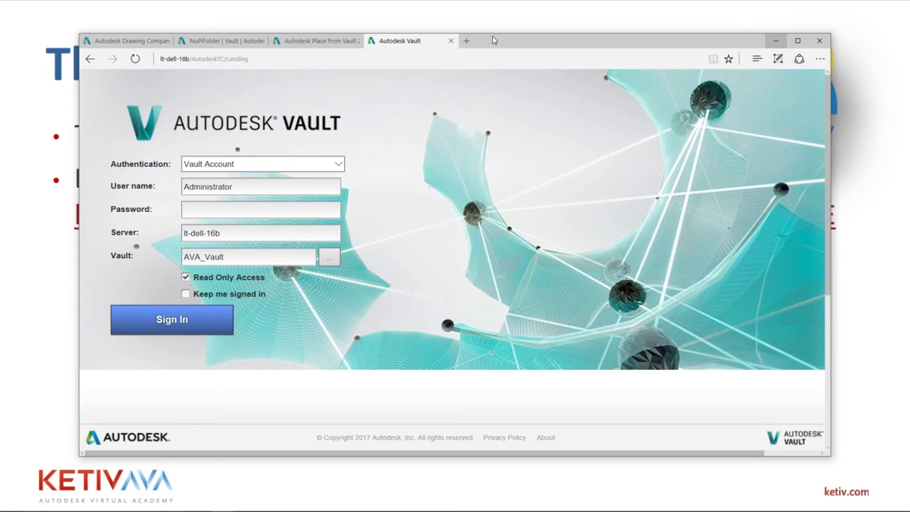
pyautogui.click(451, 42)
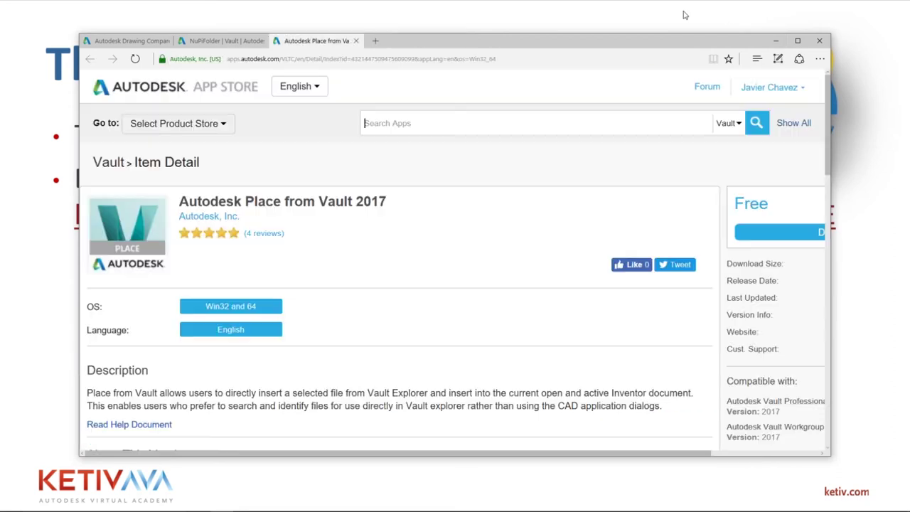
pyautogui.click(725, 14)
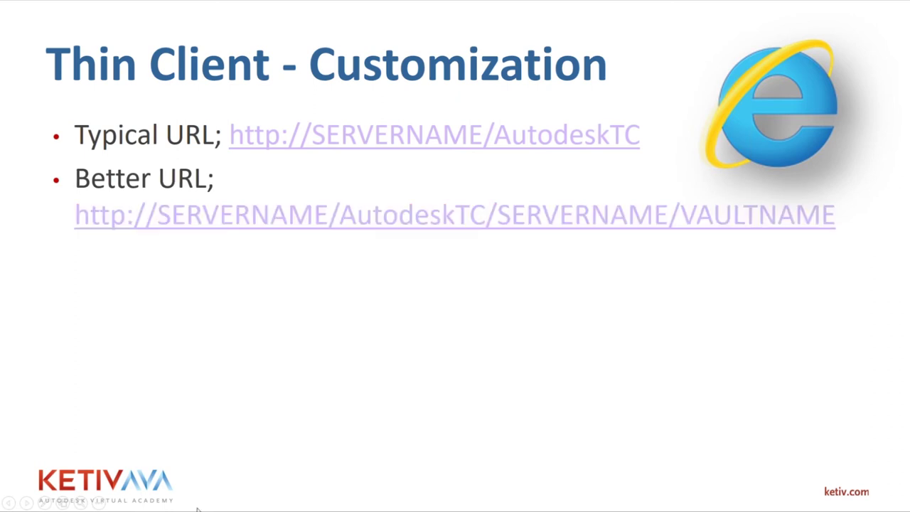
# Step: Load the copied AVA_Vault web address in a new browser tab
pyautogui.press('super')
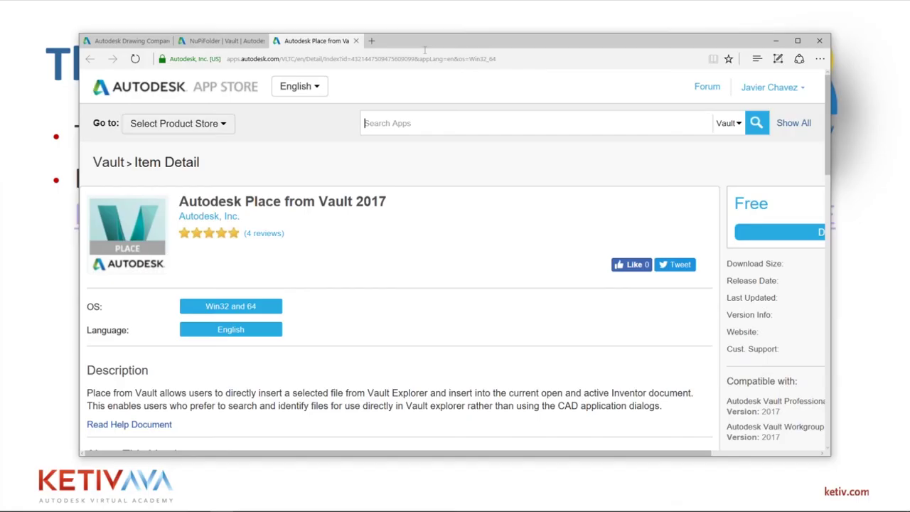
pyautogui.hotkey('ctrl', 't')
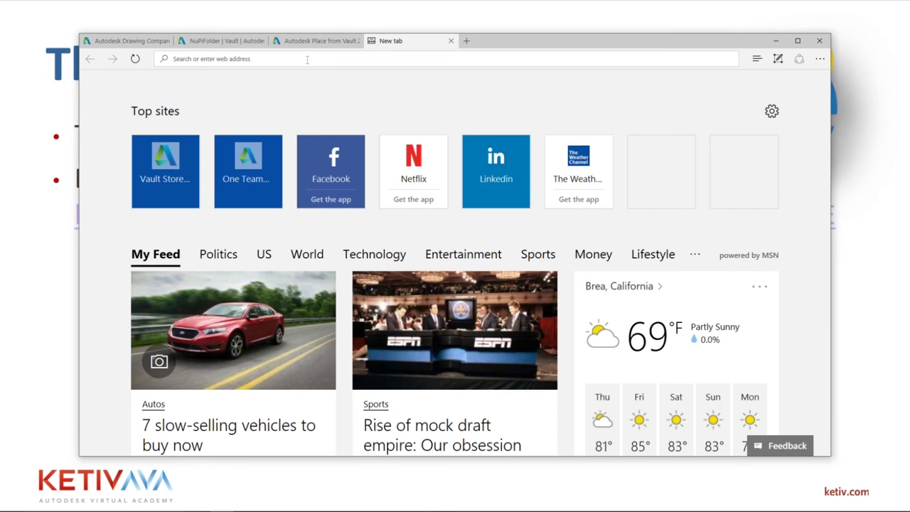
pyautogui.click(307, 60)
pyautogui.hotkey('ctrl', 'v')
pyautogui.press('Return')
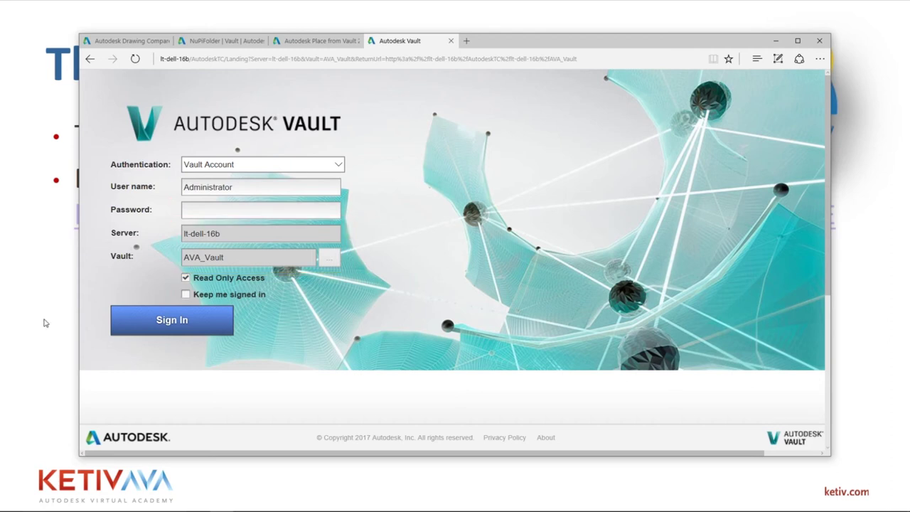
# Step: From the Thin Client - Customization slide, open the linked Vault Thin Client layout images folder and accept the security notice
pyautogui.hotkey('alt', 'Tab')
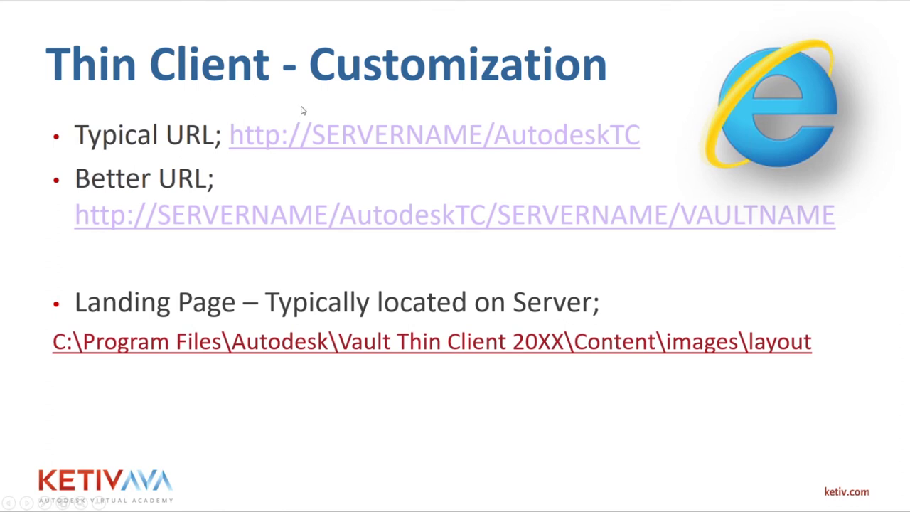
pyautogui.press('super')
pyautogui.click(557, 345)
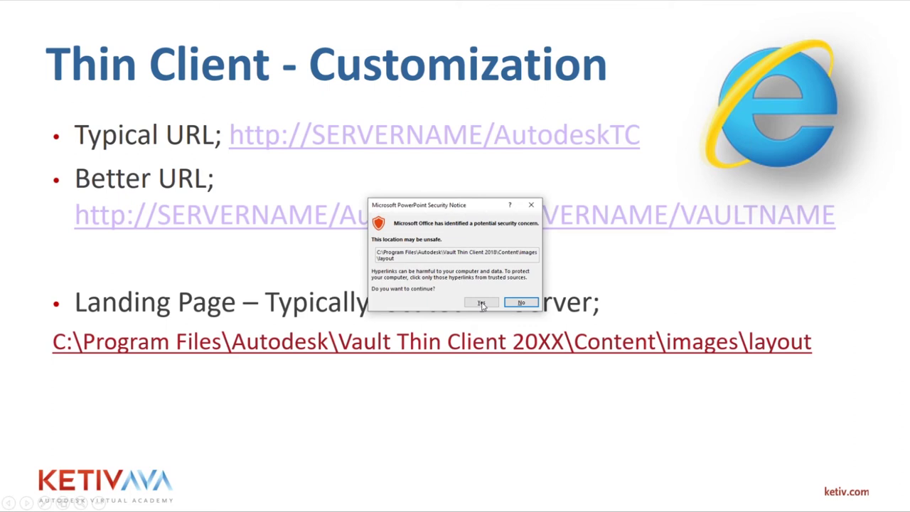
pyautogui.click(481, 303)
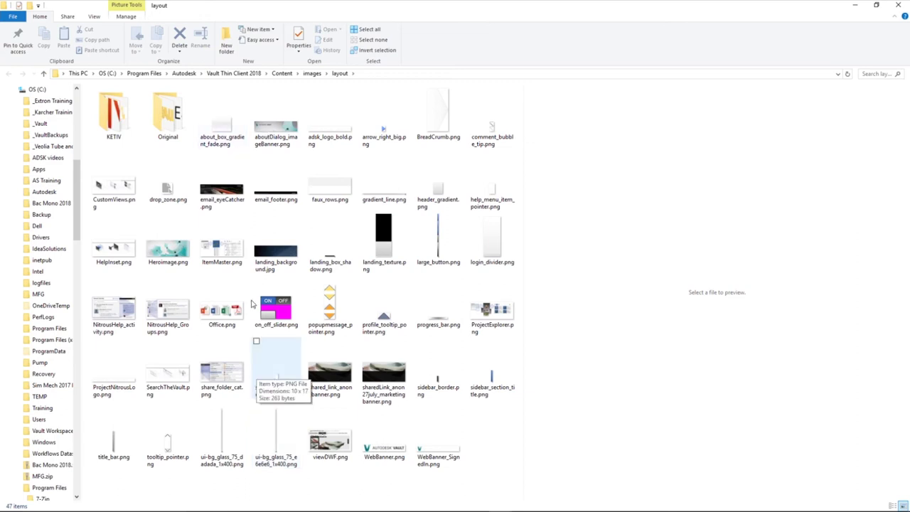
# Step: Open the Original folder and preview its hero image and web banner images
pyautogui.doubleClick(168, 116)
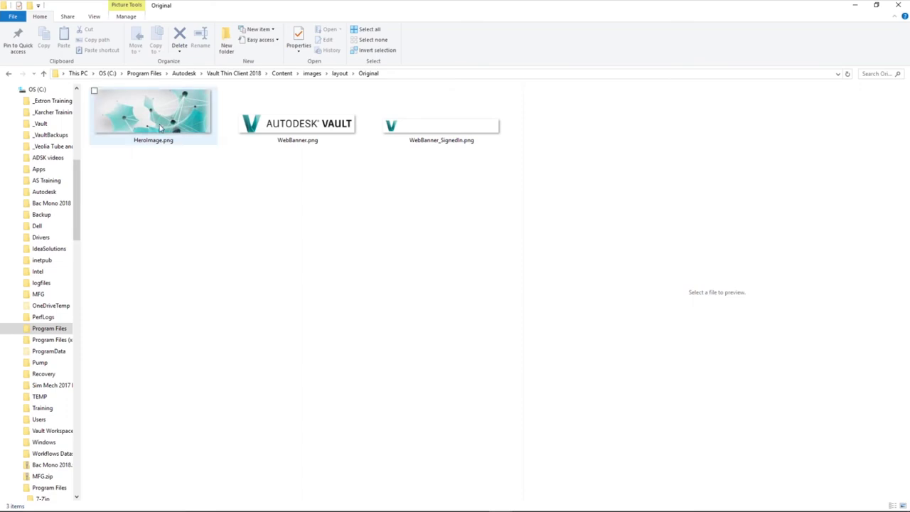
pyautogui.click(161, 128)
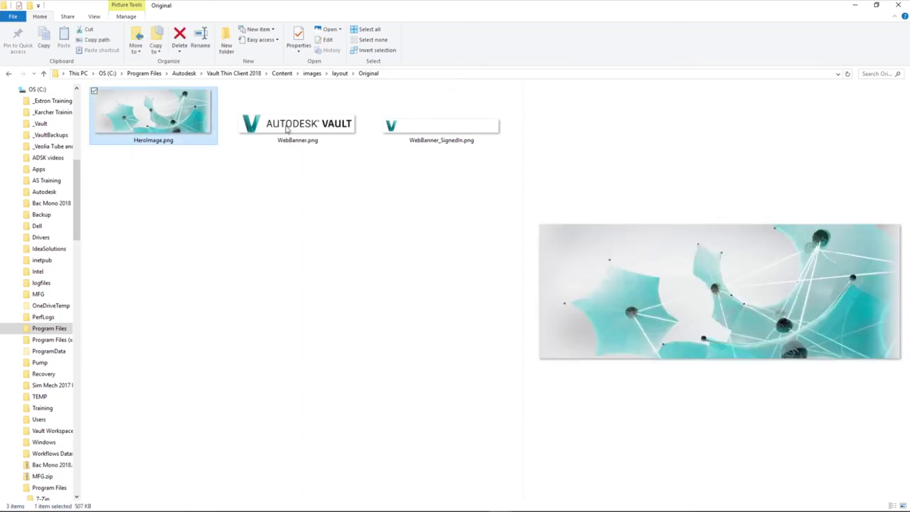
pyautogui.click(287, 129)
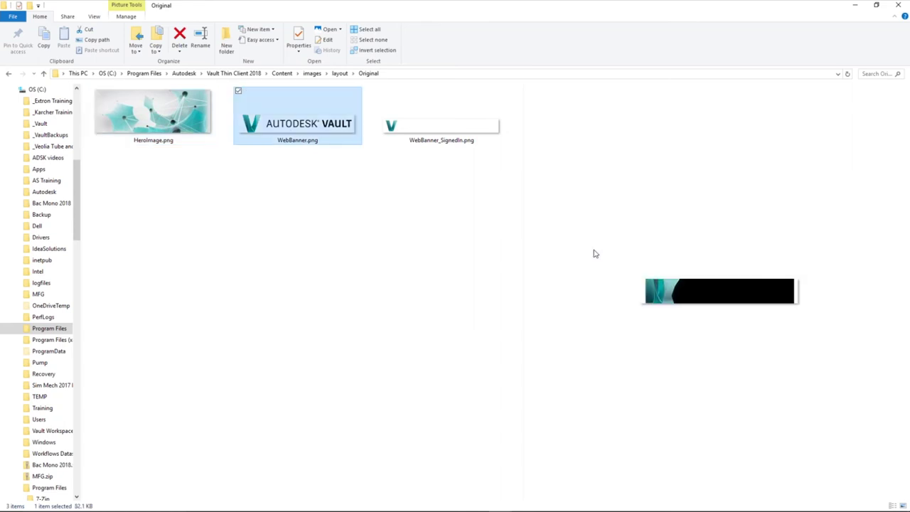
pyautogui.press('Right')
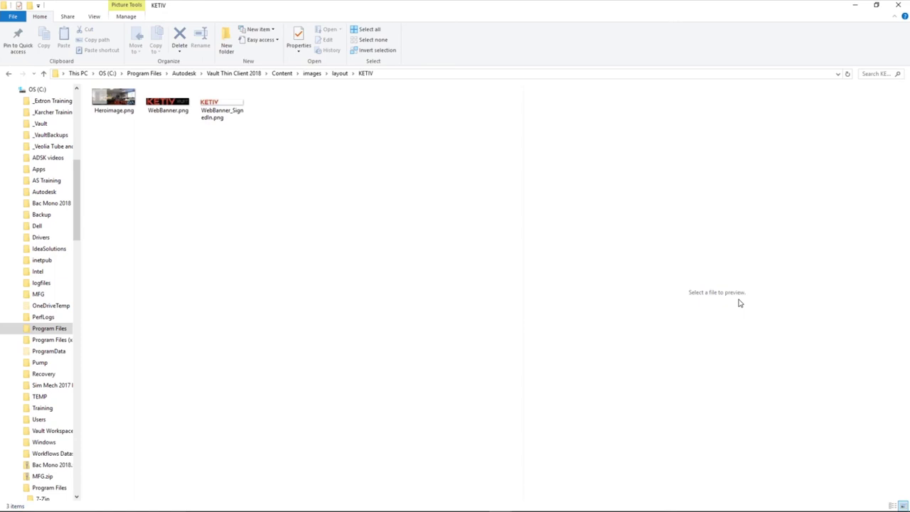
# Step: Preview Heroimage.png, WebBanner.png and WebBanner_SignedIn.png in the KETIV folder
pyautogui.press('Right')
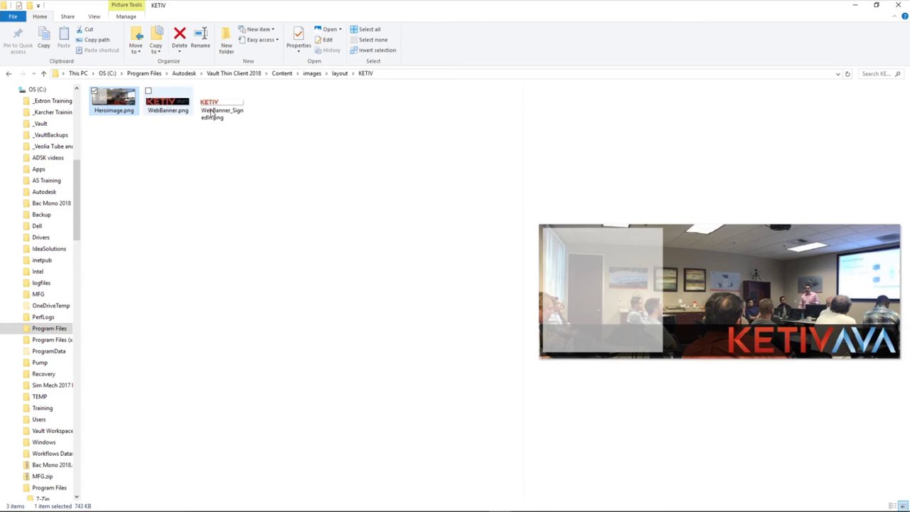
pyautogui.press('Right')
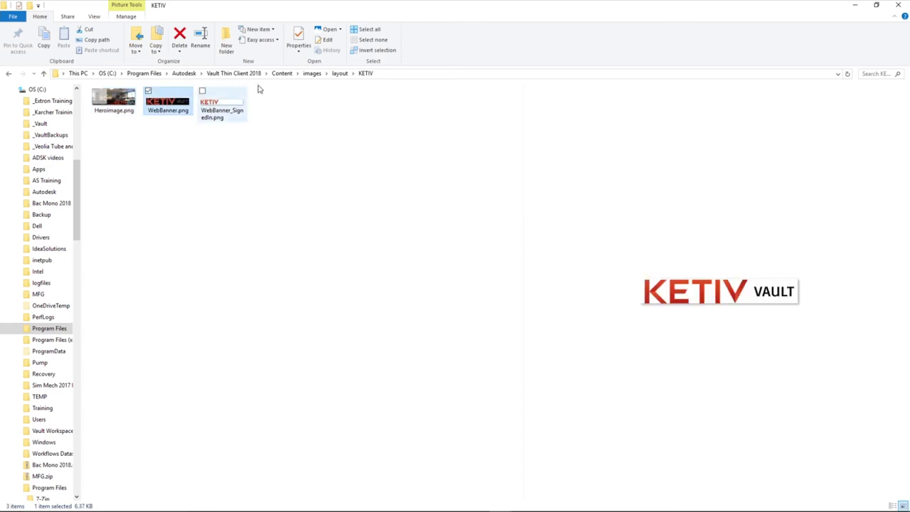
pyautogui.press('Right')
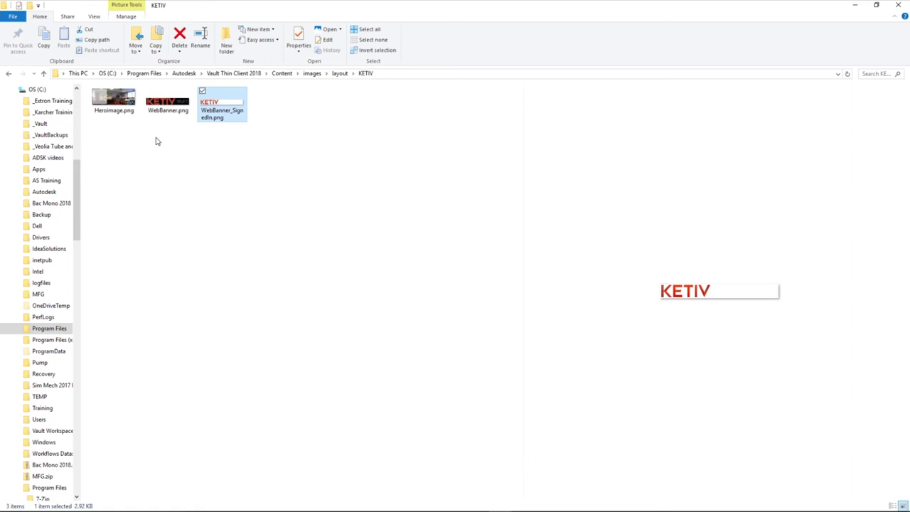
# Step: Copy all three KETIV images into the layout folder, replacing the existing files with administrator permission, and minimize the file window
pyautogui.hotkey('ctrl', 'a')
pyautogui.hotkey('shift', 'F10')
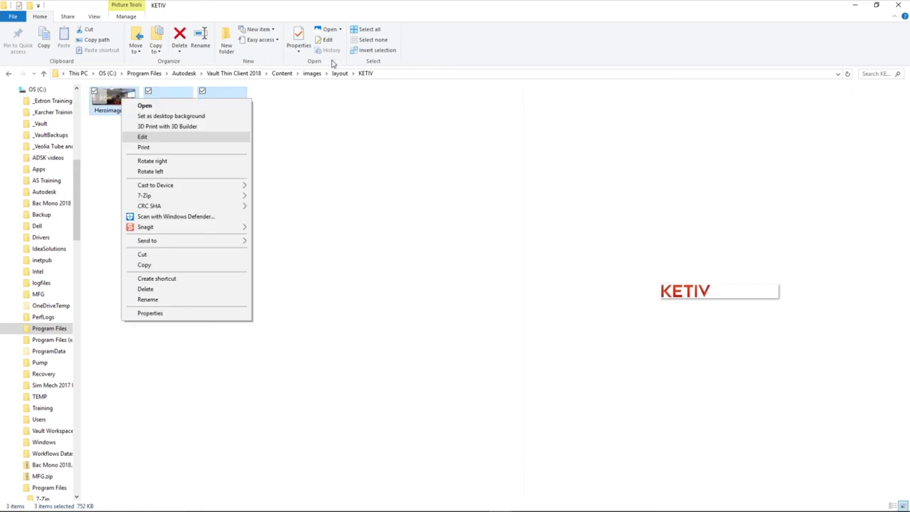
pyautogui.press('Escape')
pyautogui.hotkey('alt', 'Up')
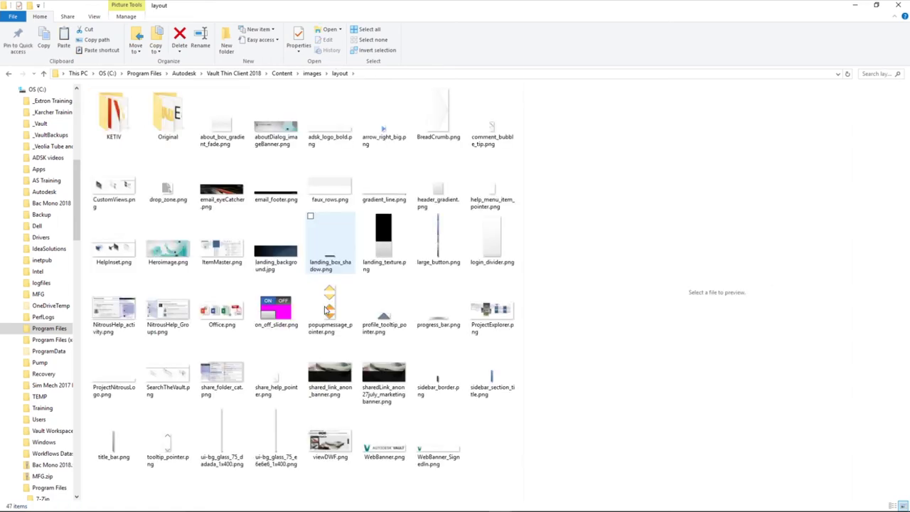
pyautogui.hotkey('shift', 'F10')
pyautogui.click(328, 284)
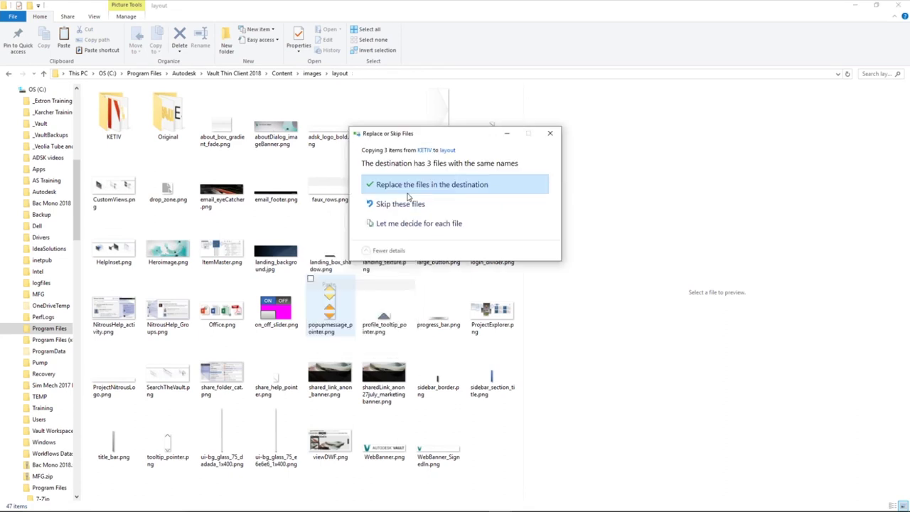
pyautogui.click(396, 187)
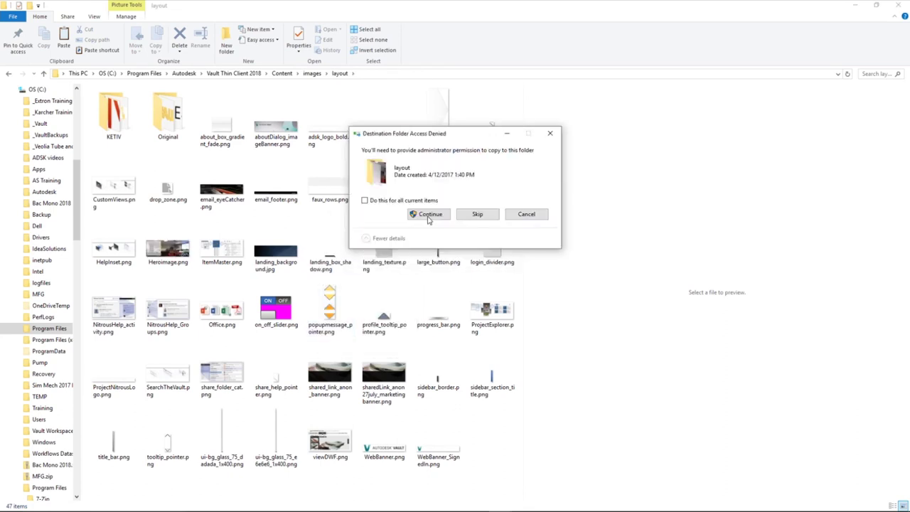
pyautogui.click(429, 215)
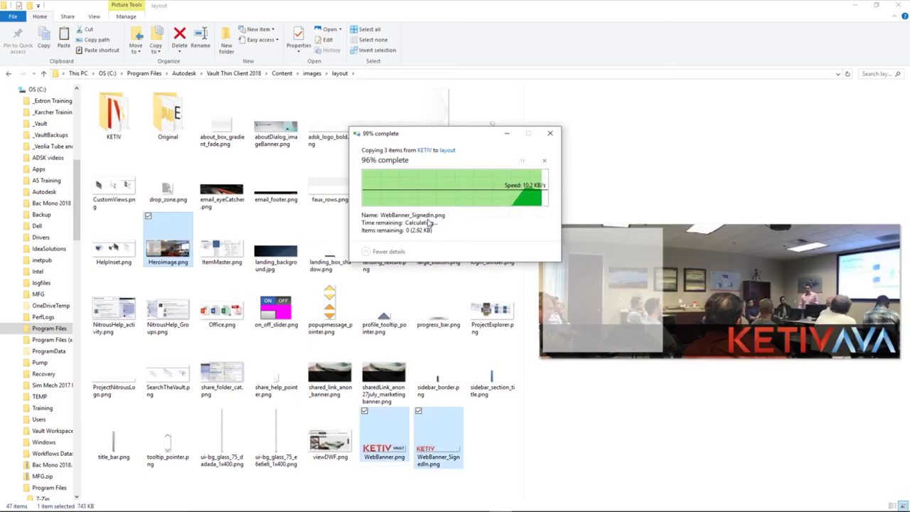
pyautogui.click(857, 8)
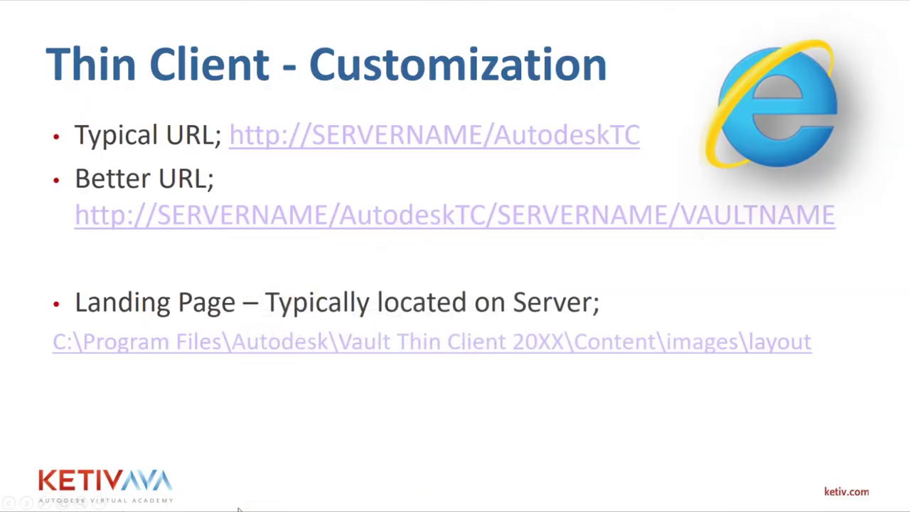
# Step: Sign in to AVA_Vault in the browser to view the KETIV branding, and return to the slides for the Configure Property Display point
pyautogui.press('super')
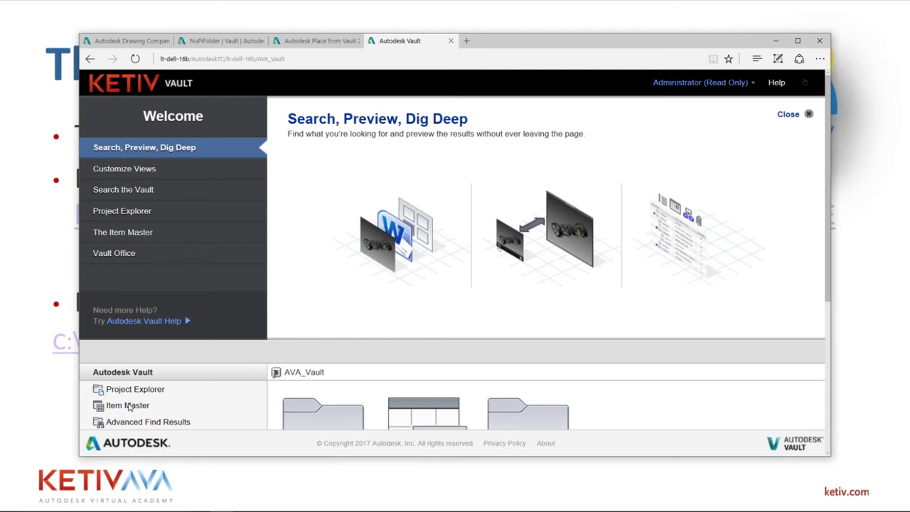
pyautogui.hotkey('alt', 'Tab')
pyautogui.press('Right')
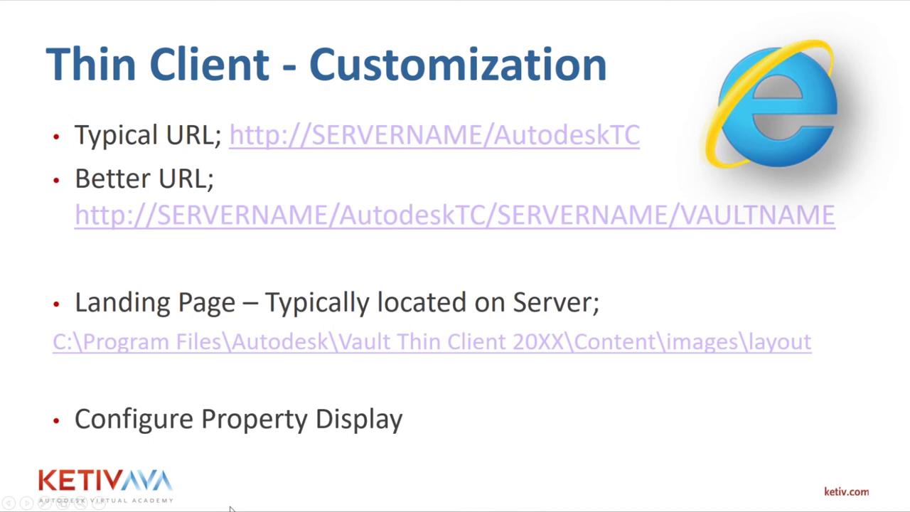
# Step: Back in the thin client, close the welcome page and browse to Designs, Metal Container, Components in Project Explorer
pyautogui.press('super')
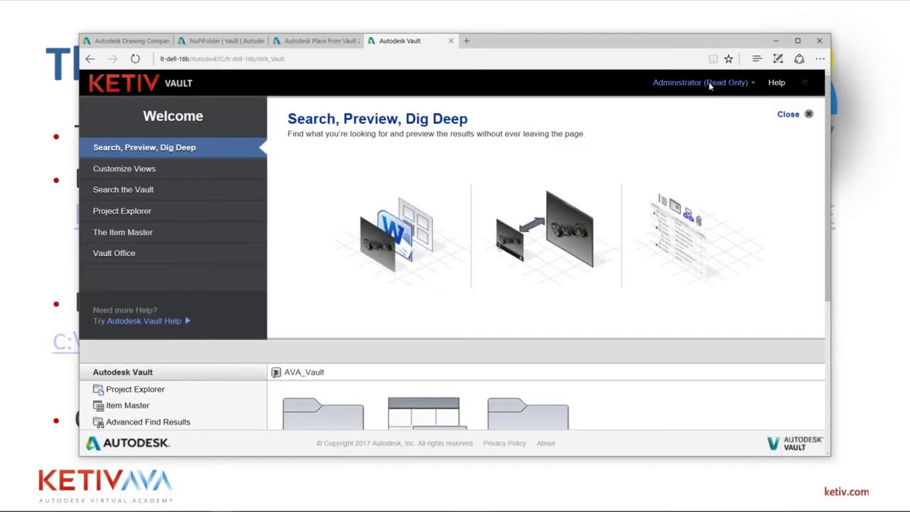
pyautogui.click(750, 84)
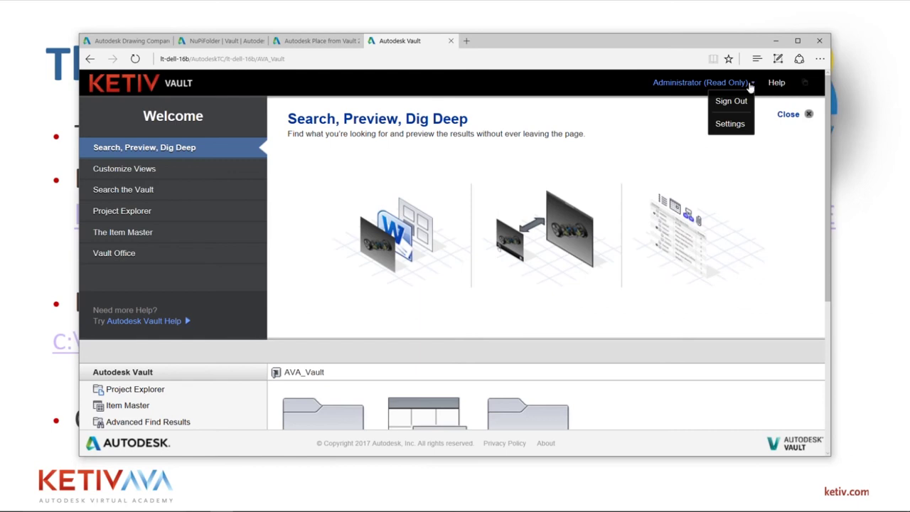
pyautogui.click(794, 116)
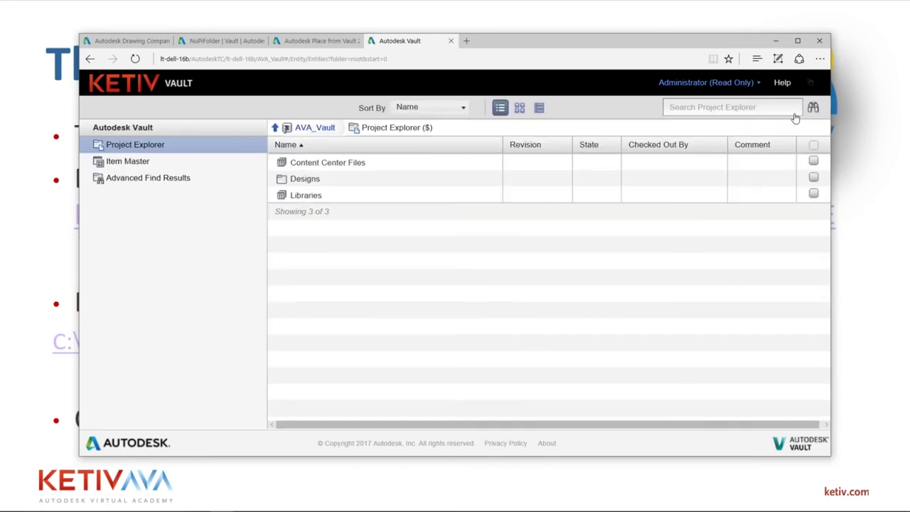
pyautogui.click(304, 179)
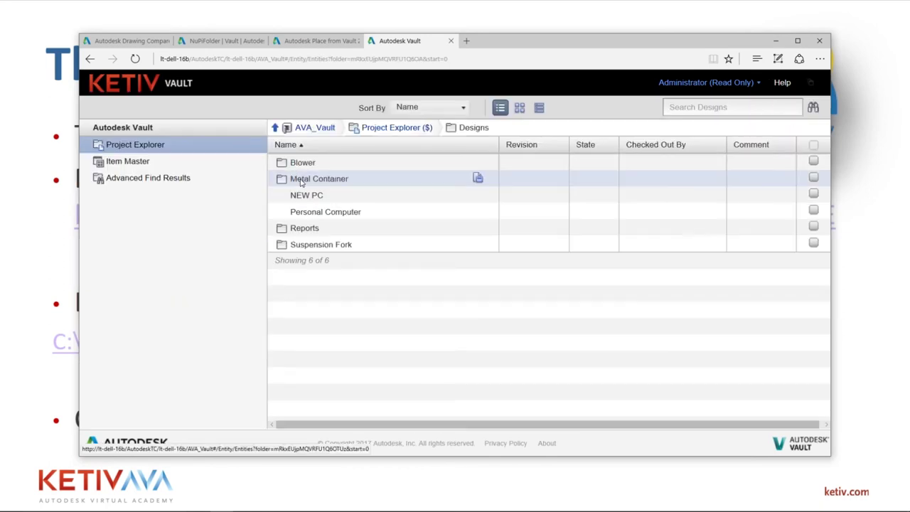
pyautogui.click(301, 181)
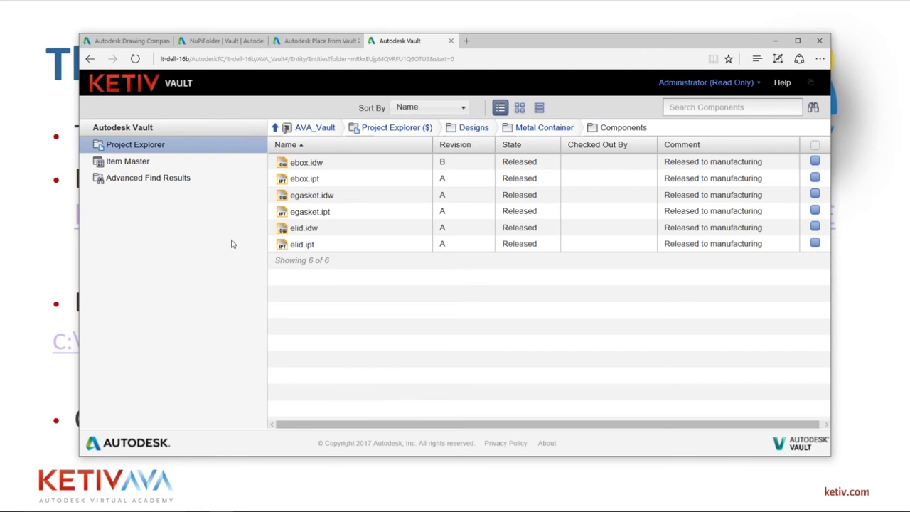
# Step: Open the Thin Client Options settings page for the signed-in administrator account
pyautogui.click(749, 79)
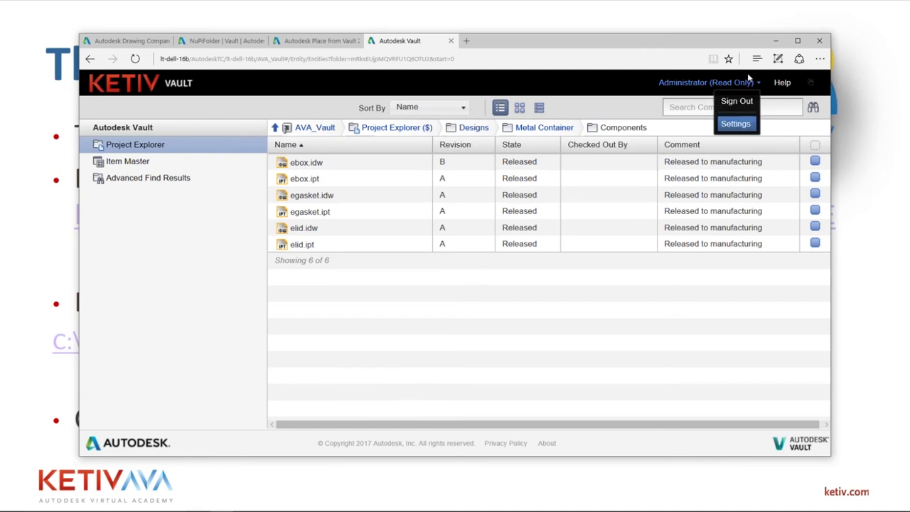
pyautogui.click(735, 120)
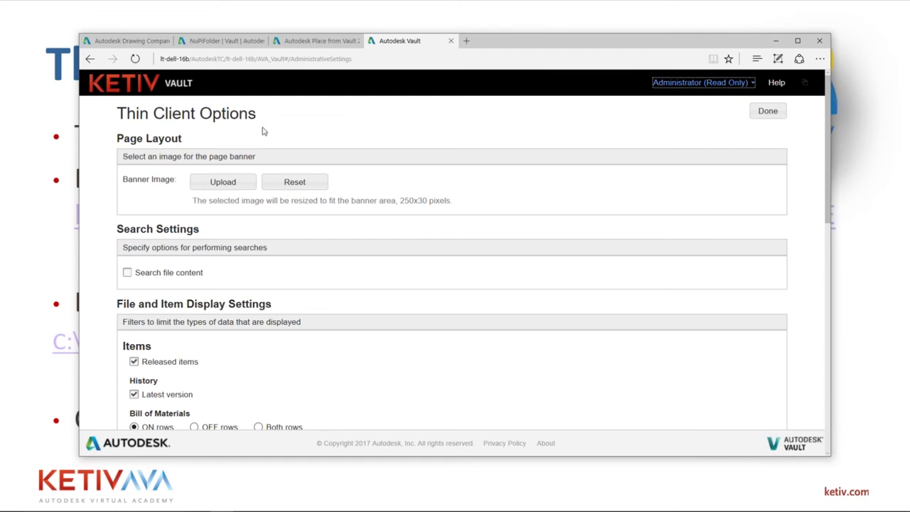
pyautogui.click(749, 83)
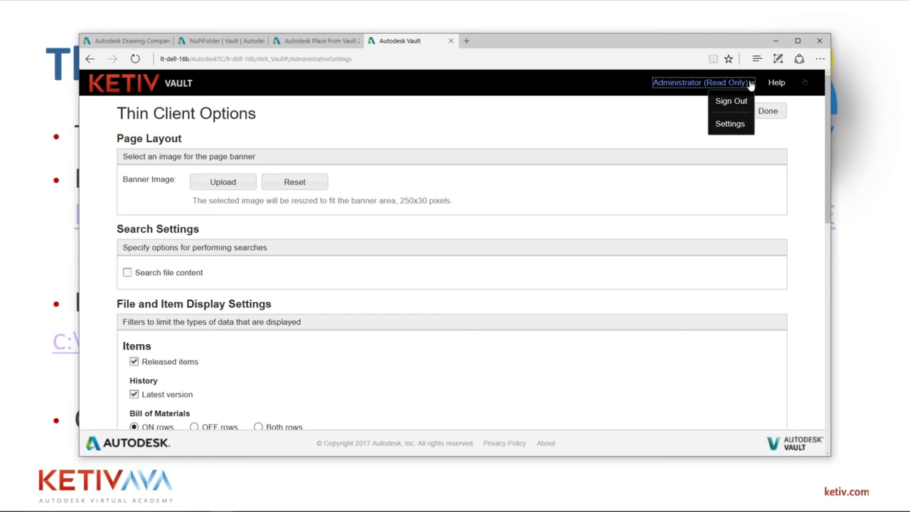
# Step: Open the default property configuration for the File Main Grid and add KETIV PART NO to the selected properties
pyautogui.click(407, 267)
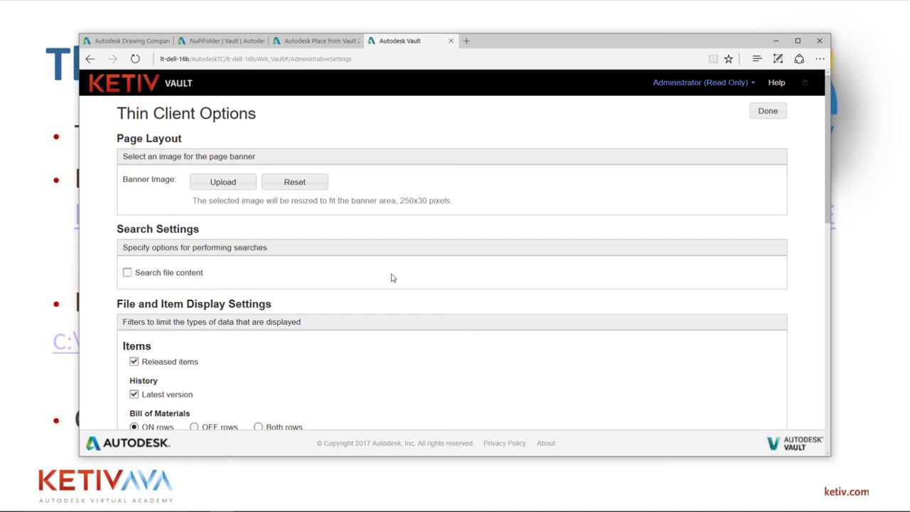
pyautogui.scroll(-8, 394, 277)
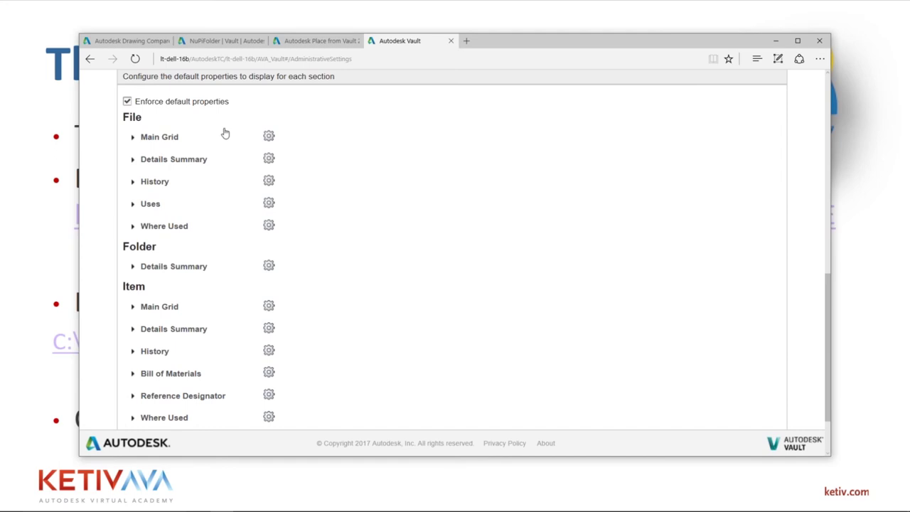
pyautogui.click(133, 138)
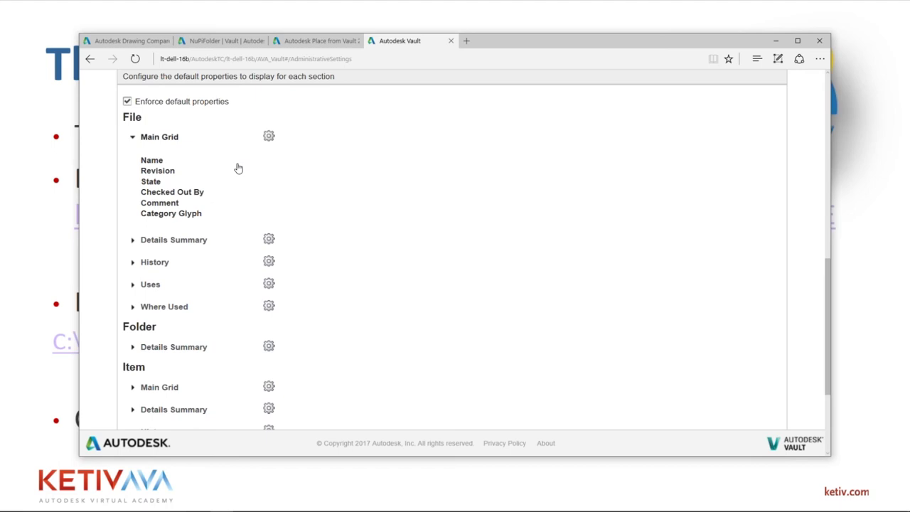
pyautogui.click(269, 136)
pyautogui.moveTo(376, 155); pyautogui.dragTo(373, 262)
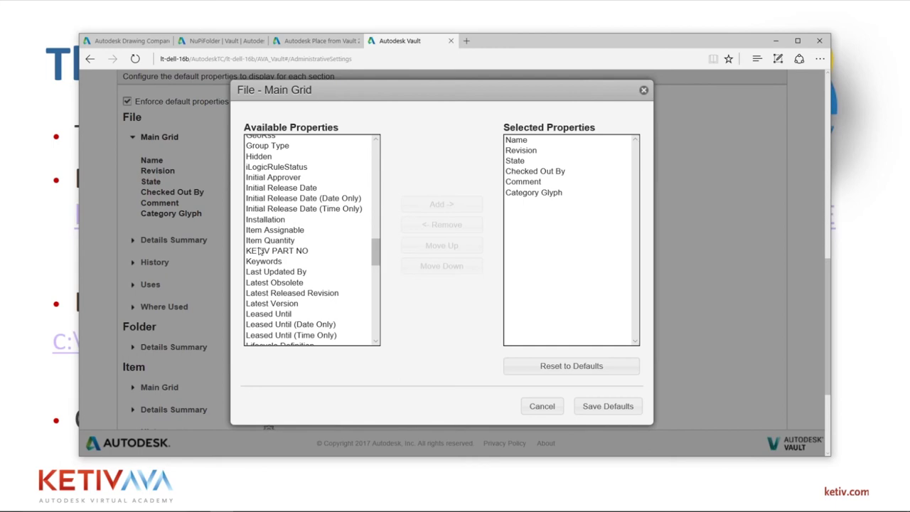
pyautogui.click(260, 252)
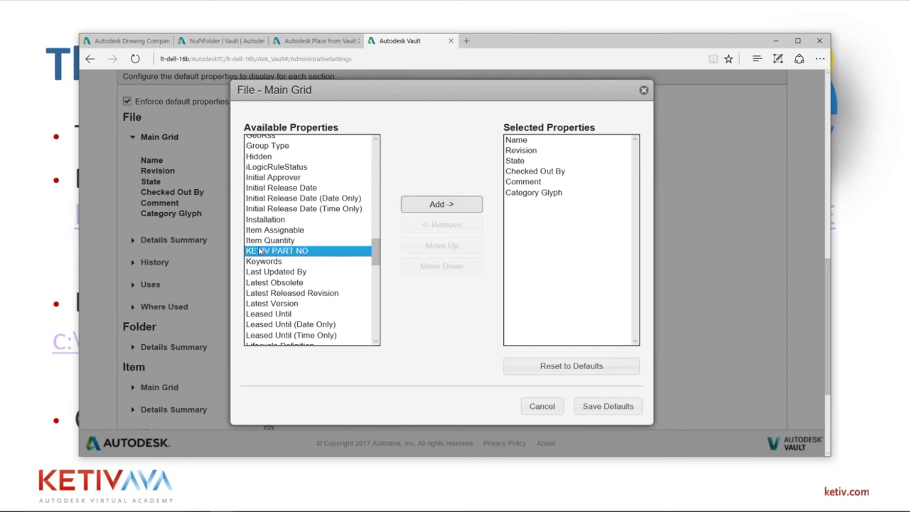
pyautogui.doubleClick(260, 252)
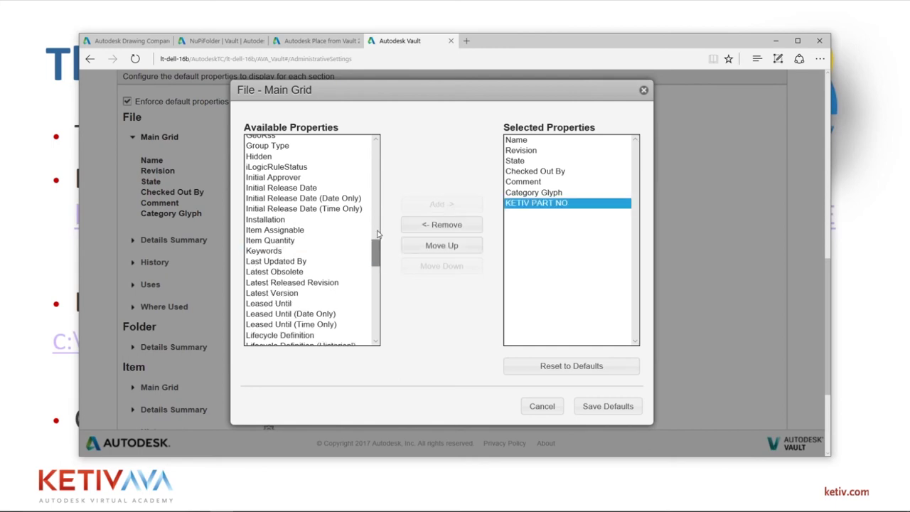
# Step: Add Description to the selected File Main Grid properties and move KETIV PART NO up to directly after Revision
pyautogui.scroll(10, 377, 234)
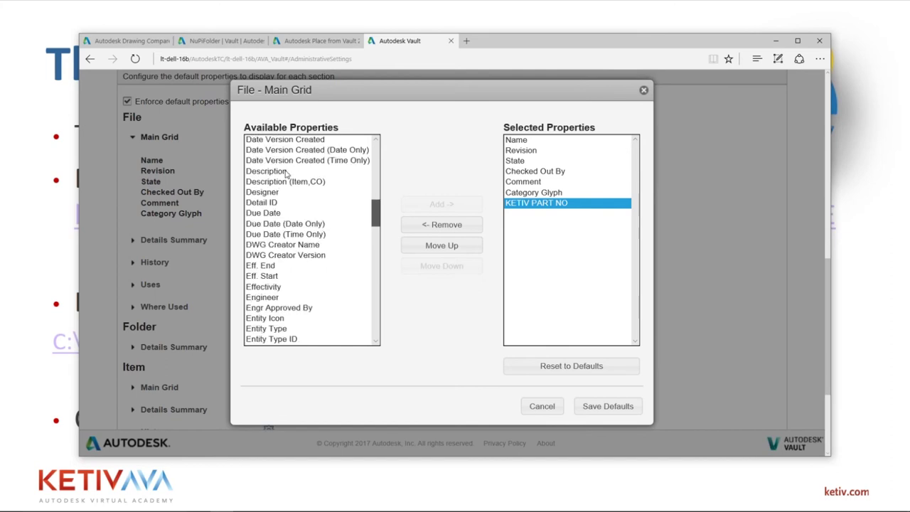
pyautogui.click(270, 171)
pyautogui.click(441, 204)
pyautogui.click(536, 202)
pyautogui.click(441, 245)
pyautogui.click(441, 245)
pyautogui.click(441, 245)
pyautogui.click(441, 245)
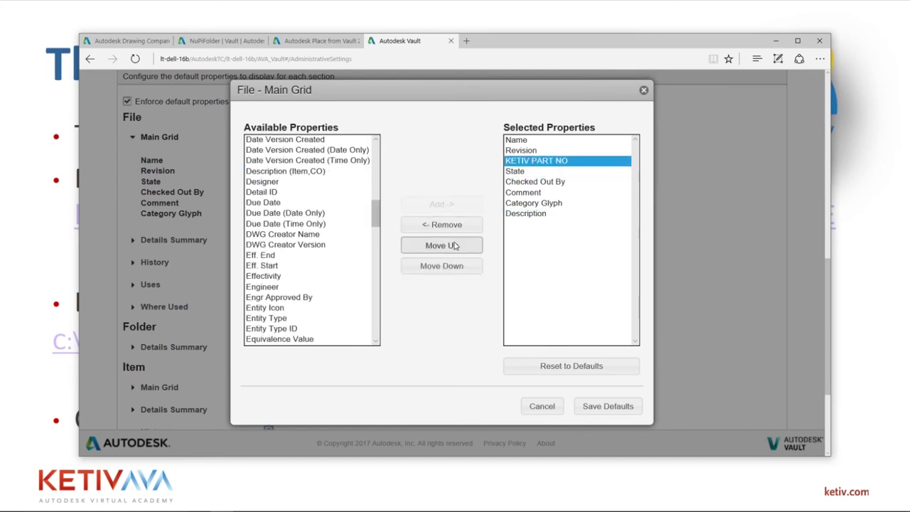
# Step: Move Description up to directly after KETIV PART NO and save the File Main Grid defaults
pyautogui.click(518, 214)
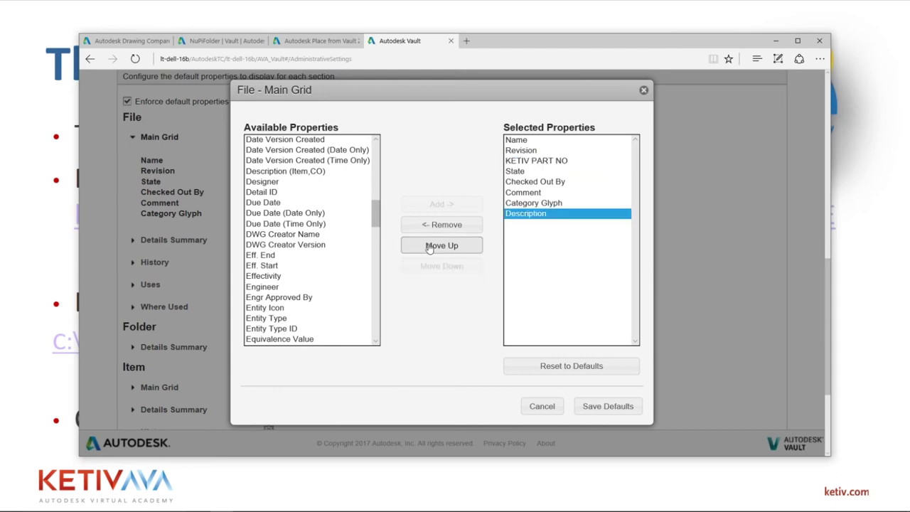
pyautogui.click(429, 246)
pyautogui.click(430, 246)
pyautogui.click(429, 246)
pyautogui.click(429, 246)
pyautogui.click(625, 408)
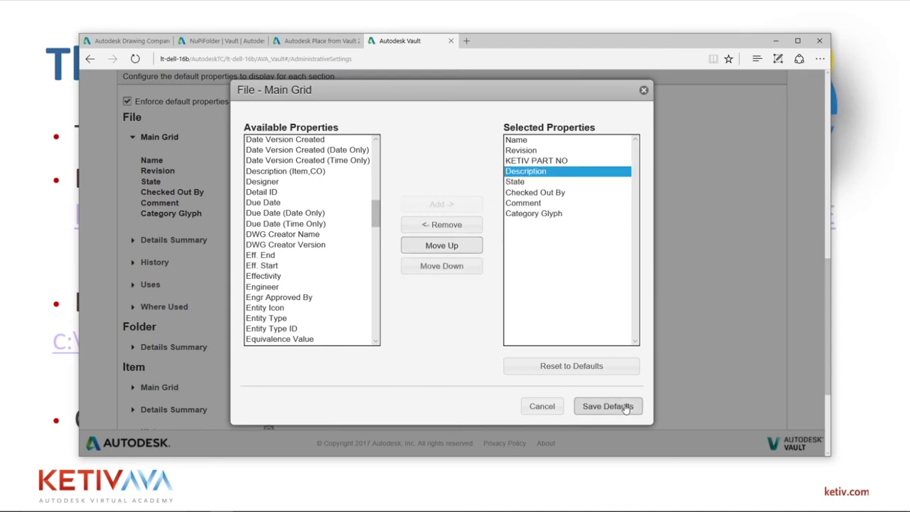
# Step: Leave the settings page, examine the property columns of the Components folder in the maximized browser, and restore the window size
pyautogui.scroll(2, 398, 263)
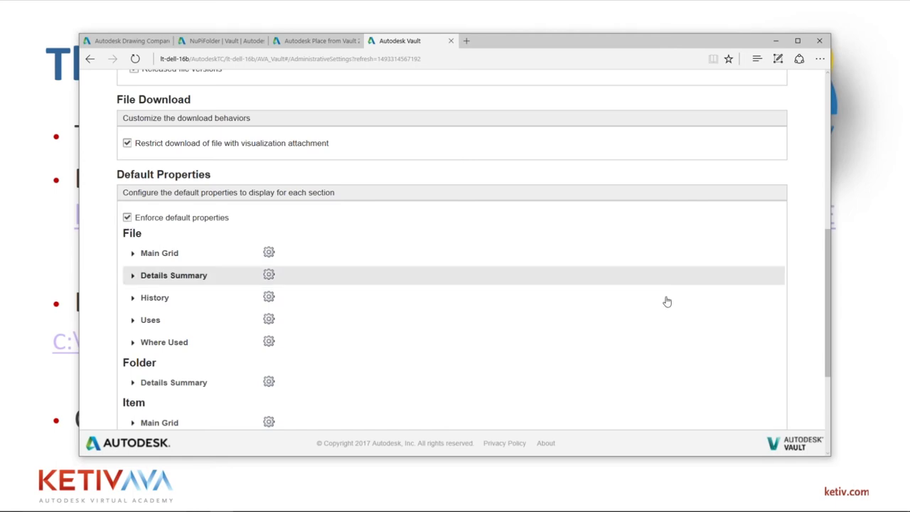
pyautogui.scroll(-3, 667, 301)
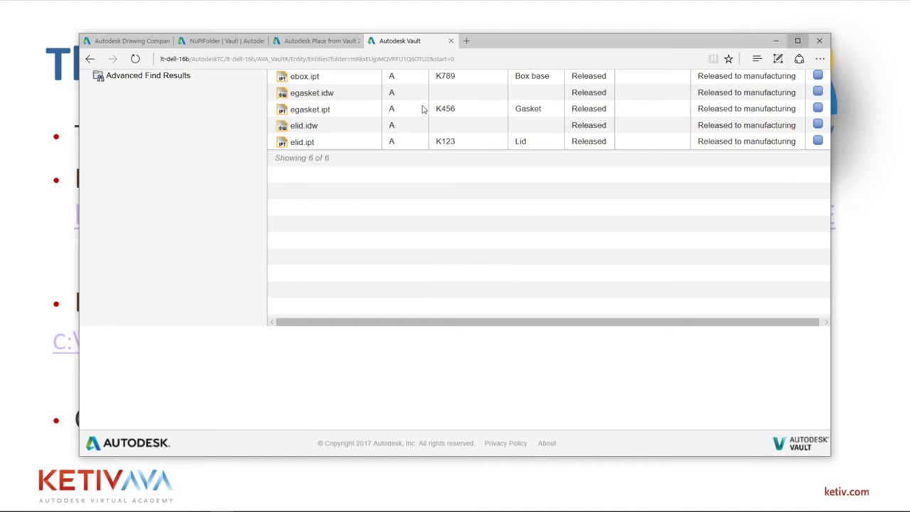
pyautogui.press('super+Up')
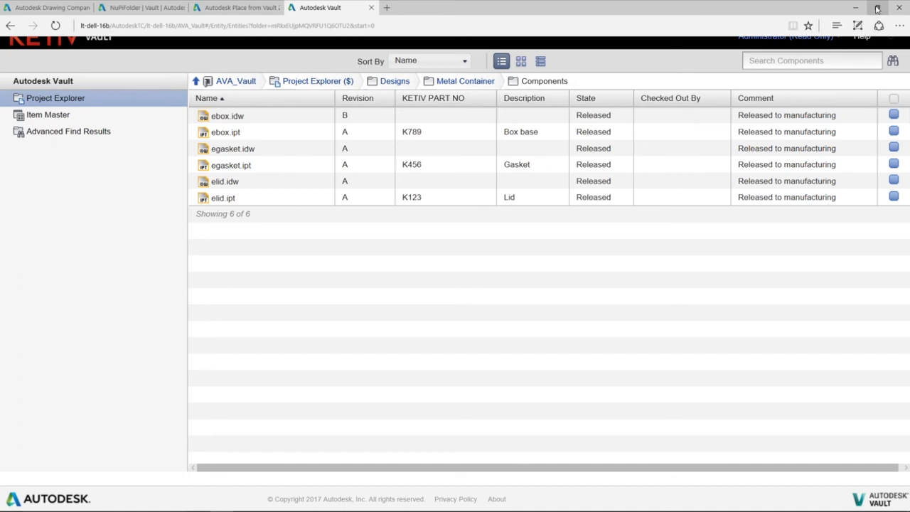
pyautogui.click(877, 8)
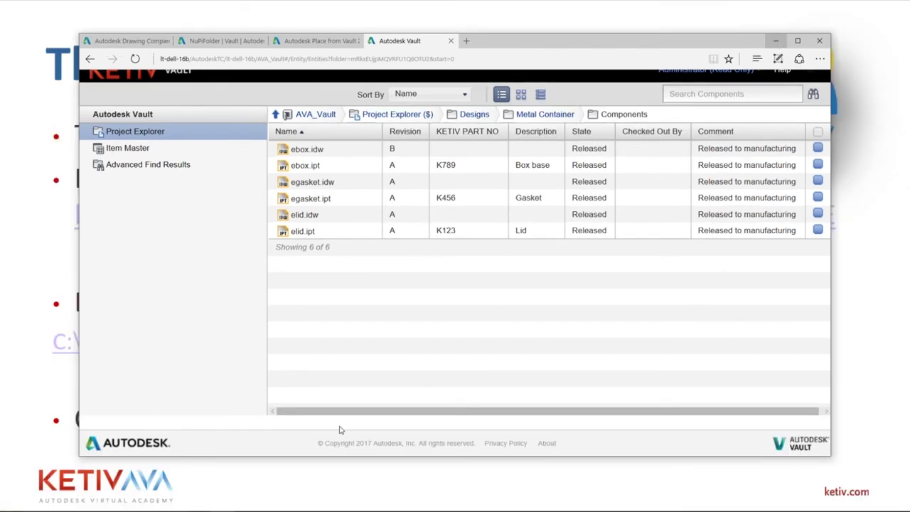
# Step: Switch back to the slides and advance to the taskkill point on the Customize Backup slide
pyautogui.hotkey('alt', 'Tab')
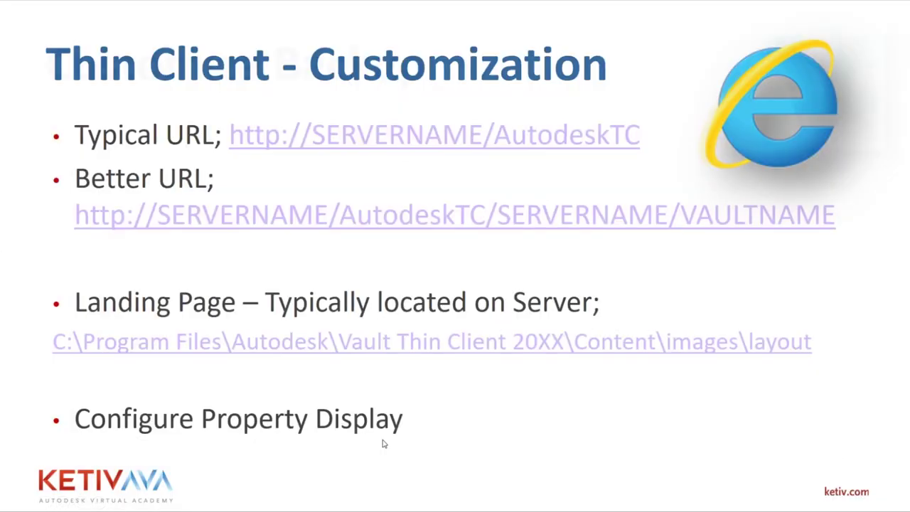
pyautogui.click(344, 311)
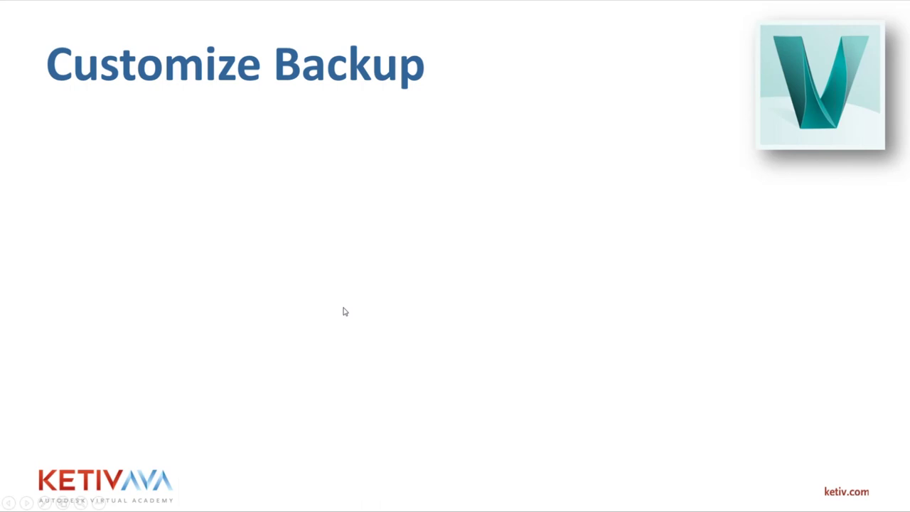
pyautogui.click(344, 311)
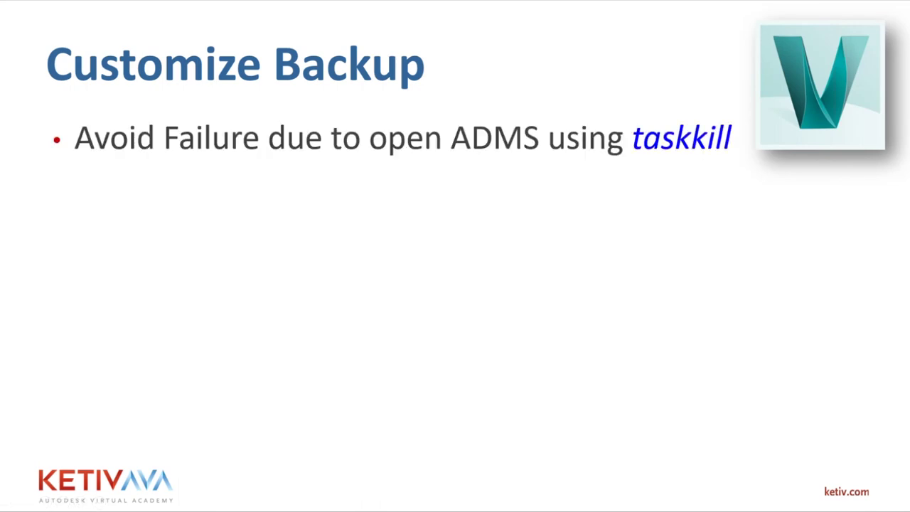